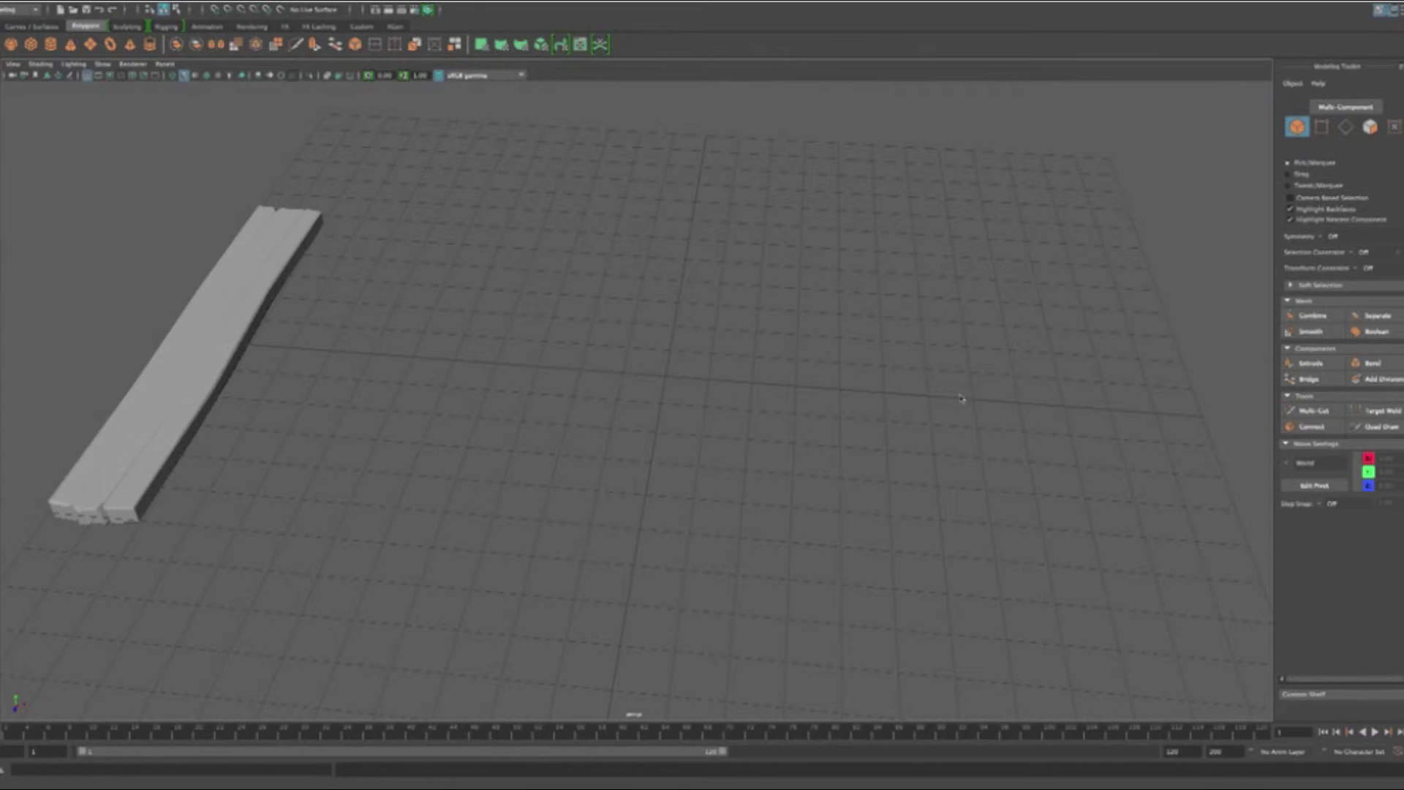
# Select the wooden plank, switch between its rotate and move tools, then deselect it.
pyautogui.keyDown('alt'); pyautogui.moveTo(497, 466); pyautogui.dragTo(495, 464); pyautogui.keyUp('alt')
pyautogui.click(208, 399)
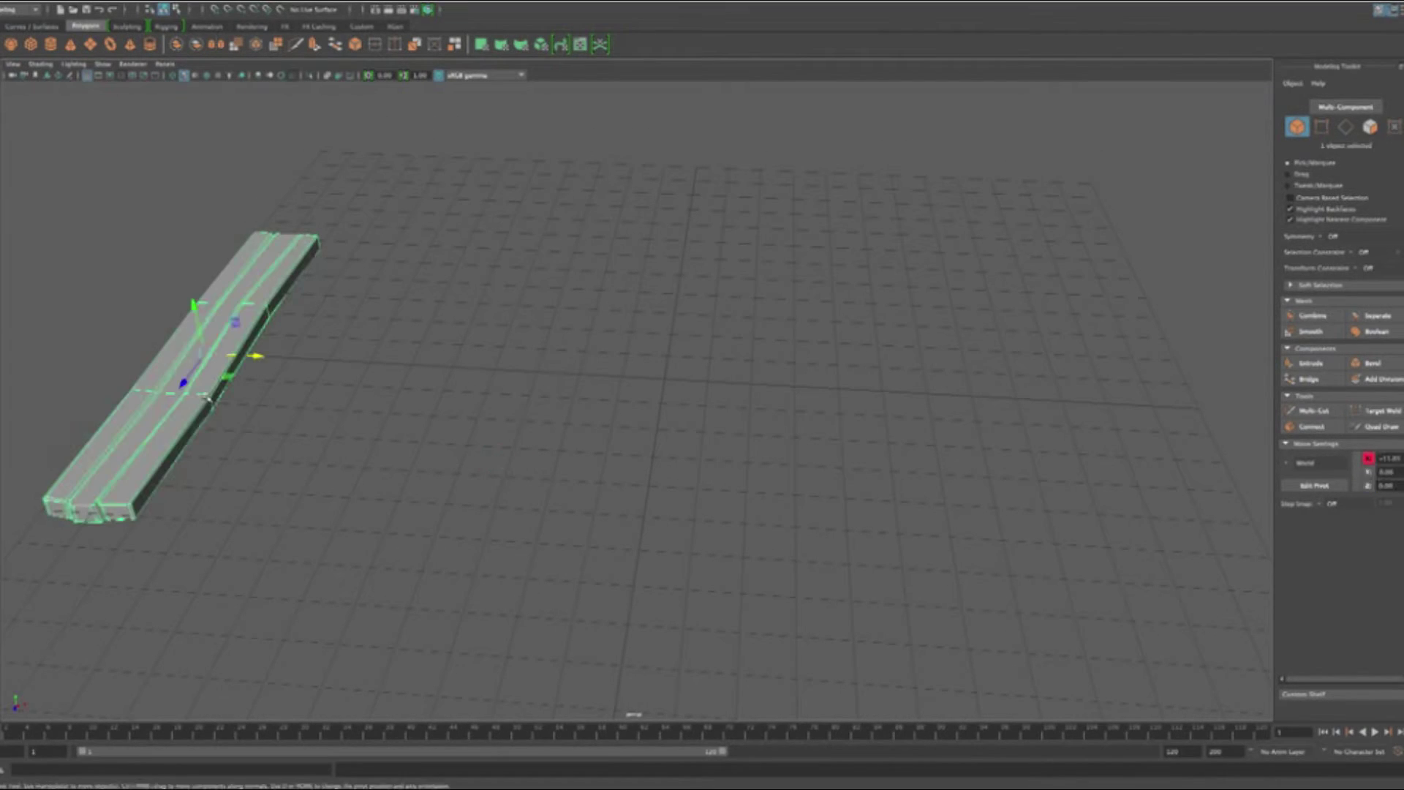
pyautogui.press('e')
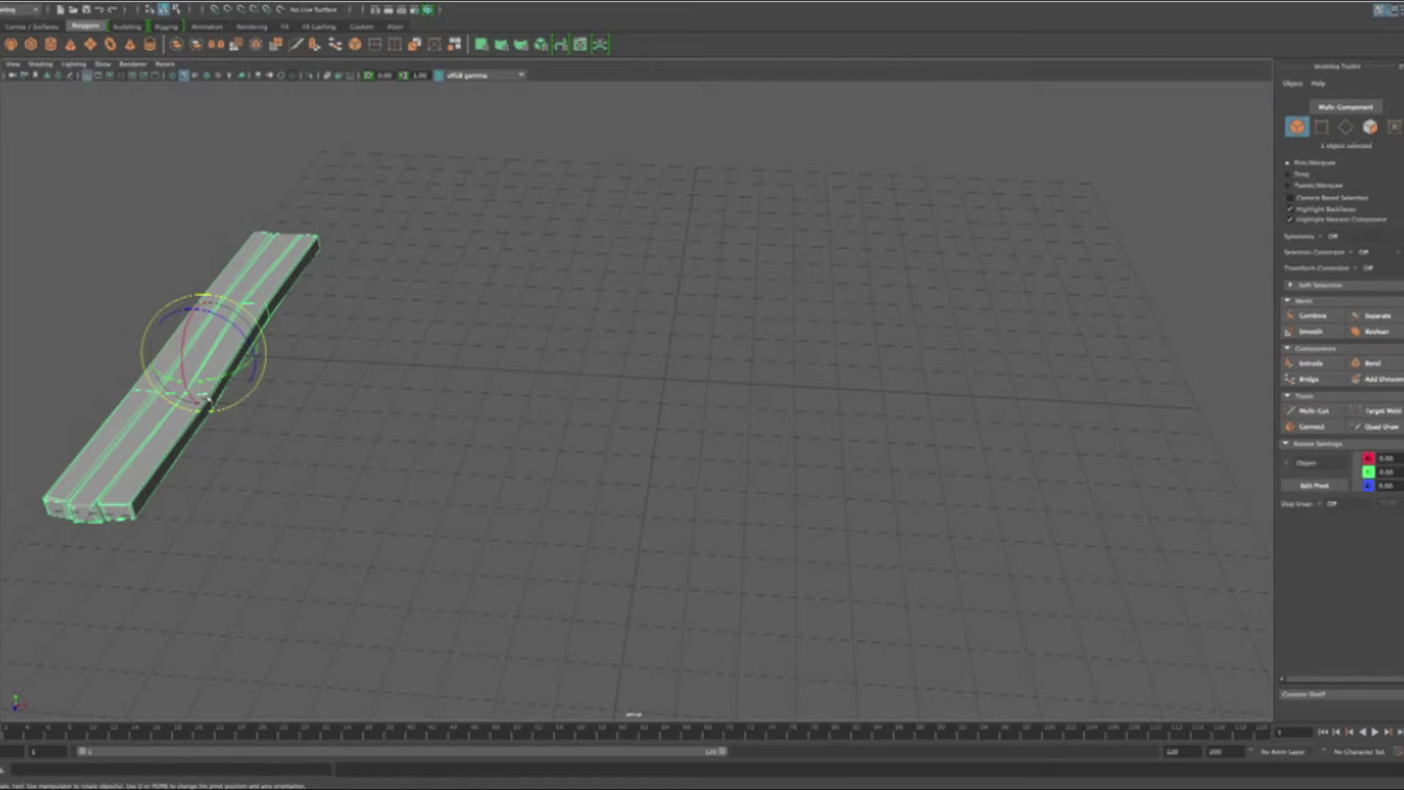
pyautogui.press('w')
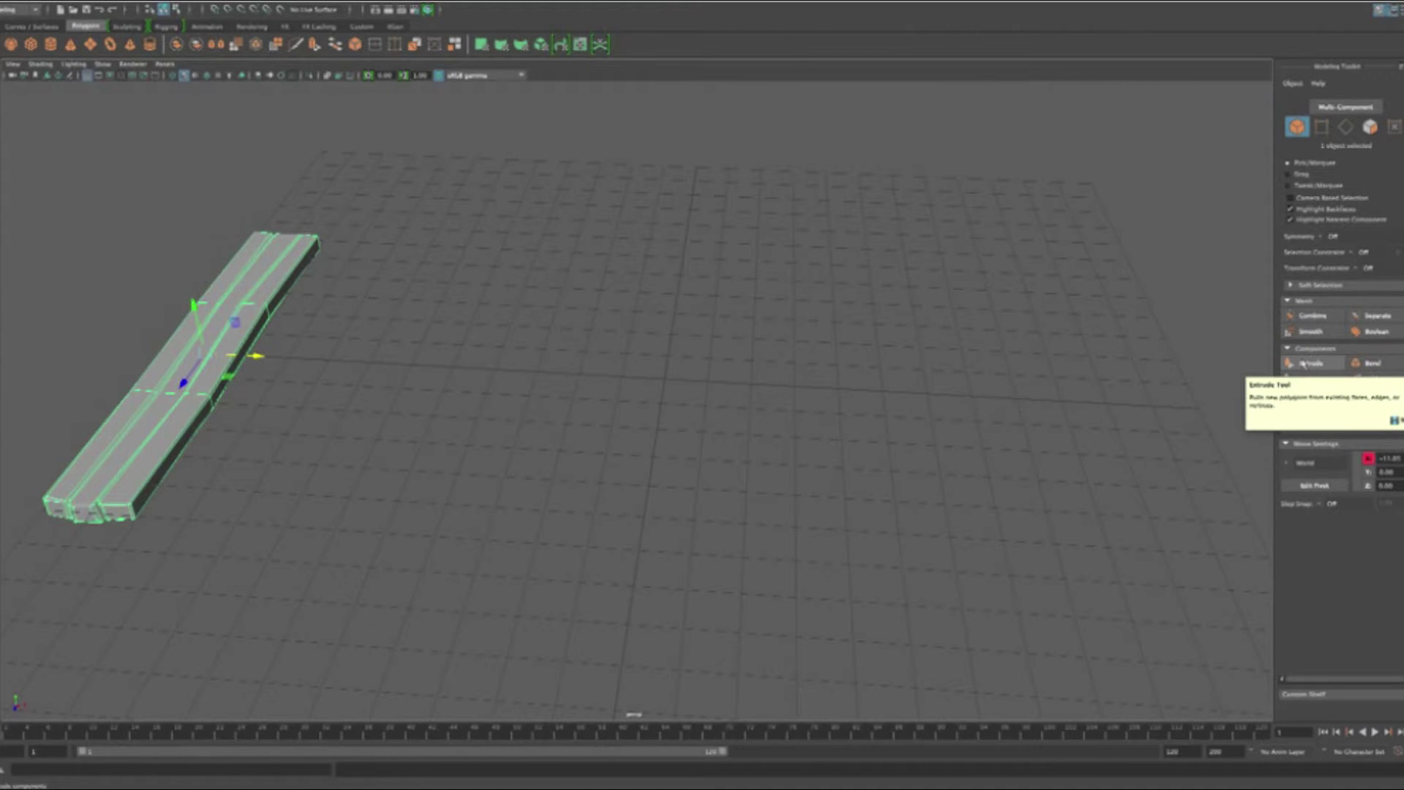
pyautogui.click(664, 417)
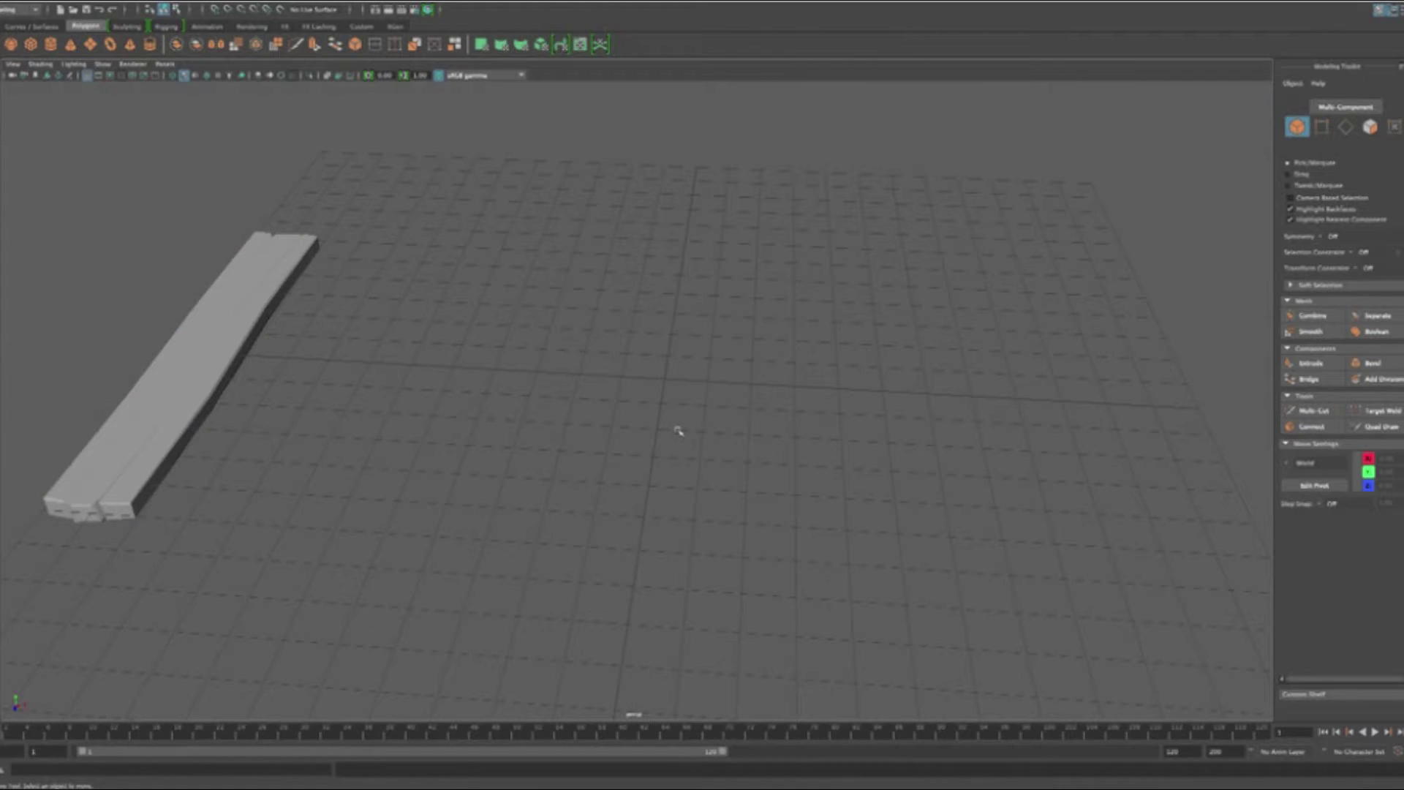
# Add a polygon cube at the origin and set its polyCube Height to 2.
pyautogui.click(31, 44)
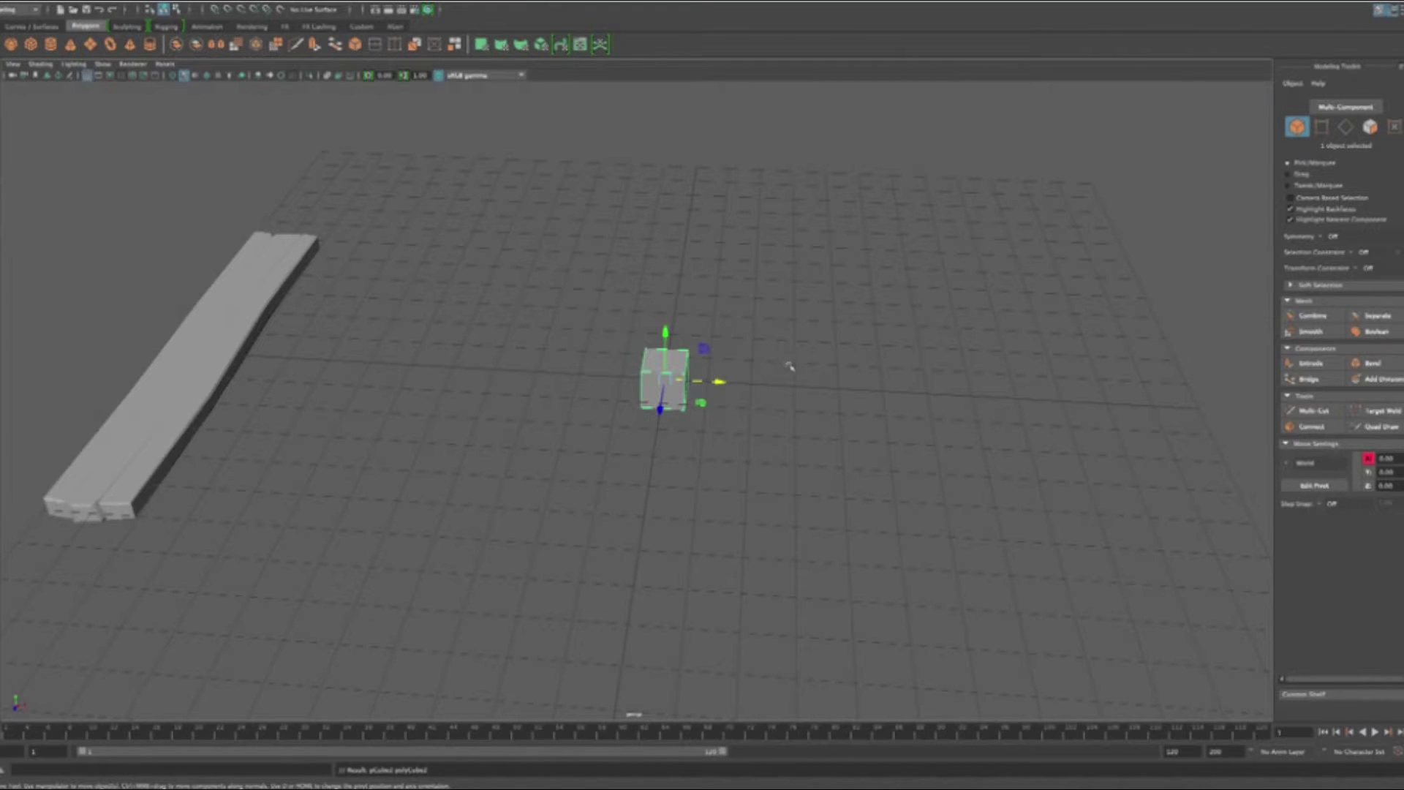
pyautogui.hotkey('ctrl', 'a')
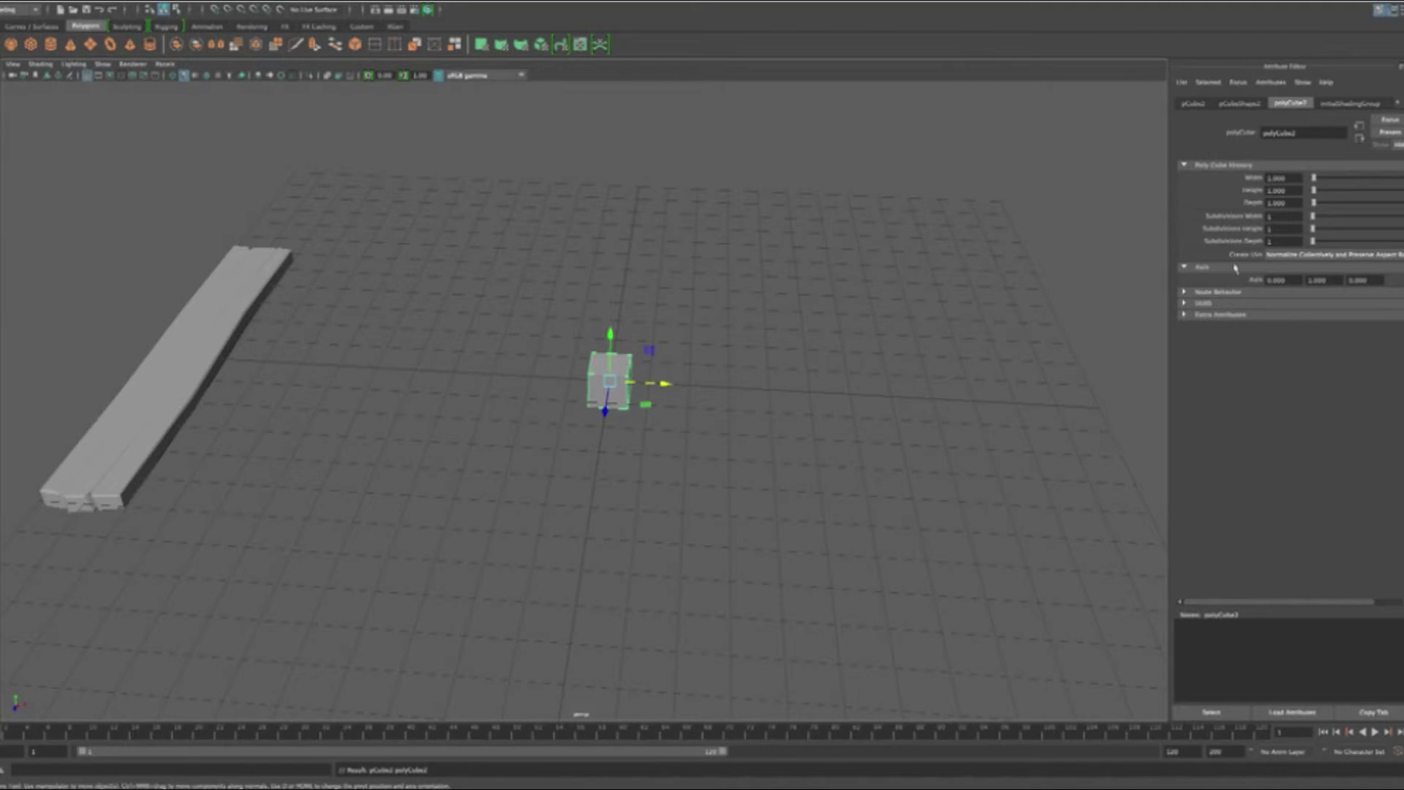
pyautogui.click(1316, 191)
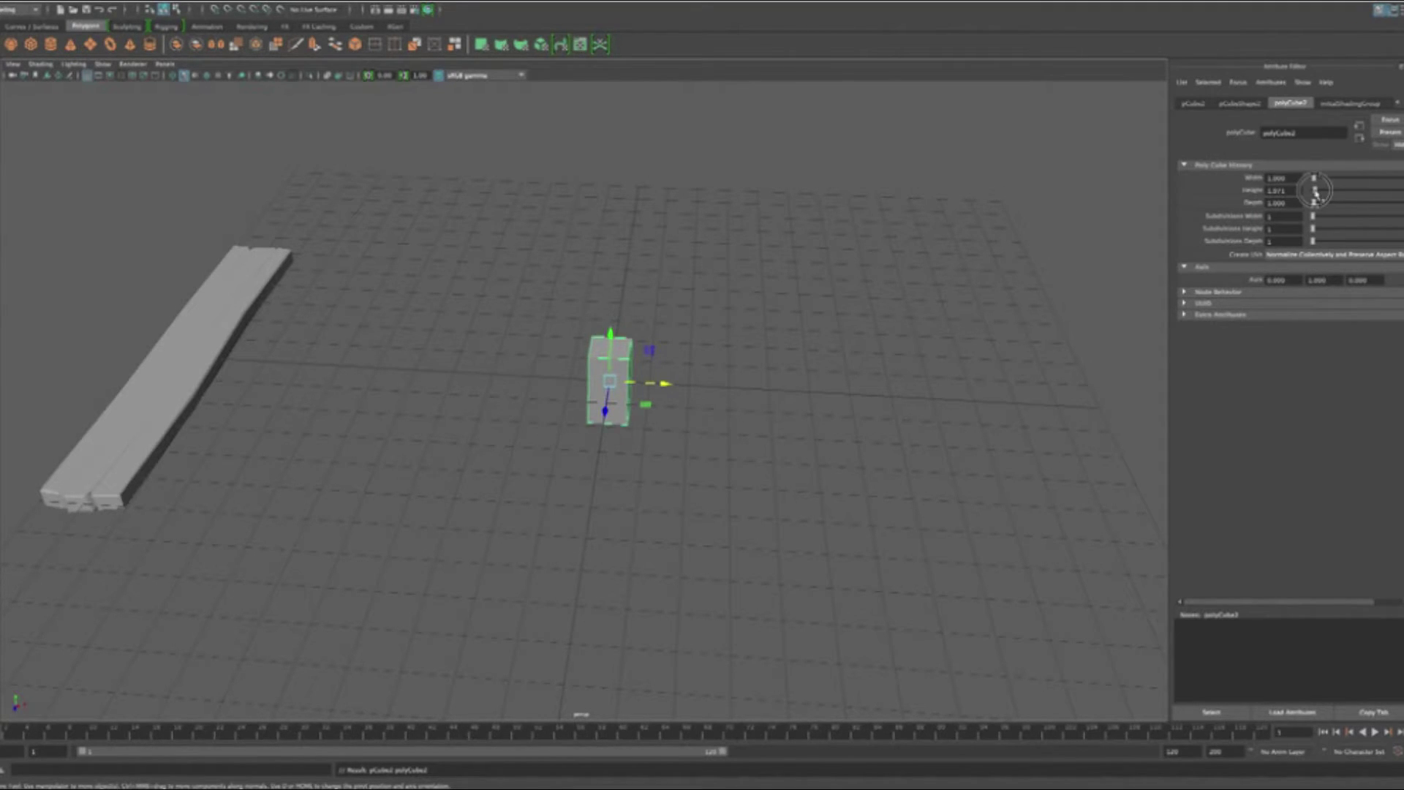
pyautogui.moveTo(1315, 192); pyautogui.dragTo(1317, 190)
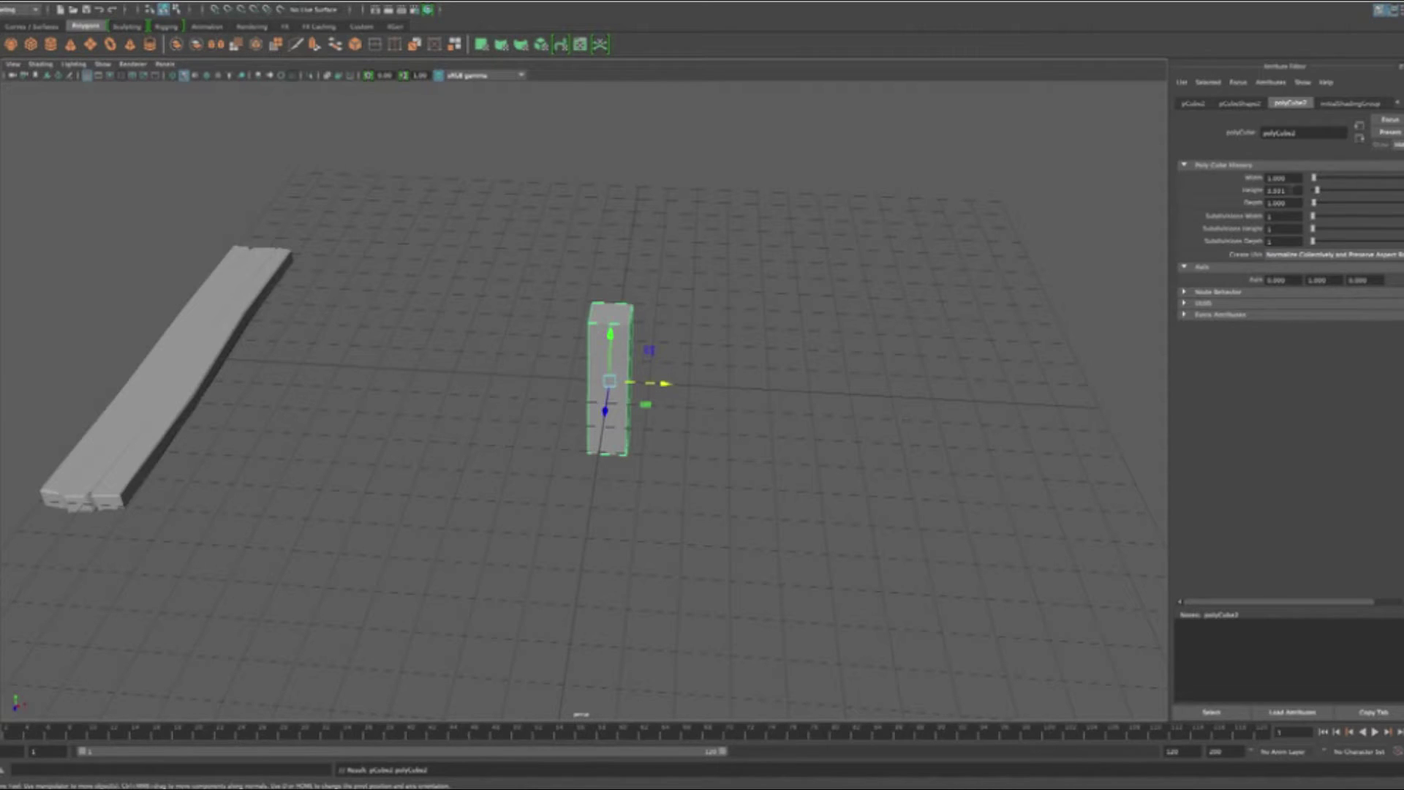
pyautogui.doubleClick(1273, 191)
pyautogui.write('2')
pyautogui.press('Return')
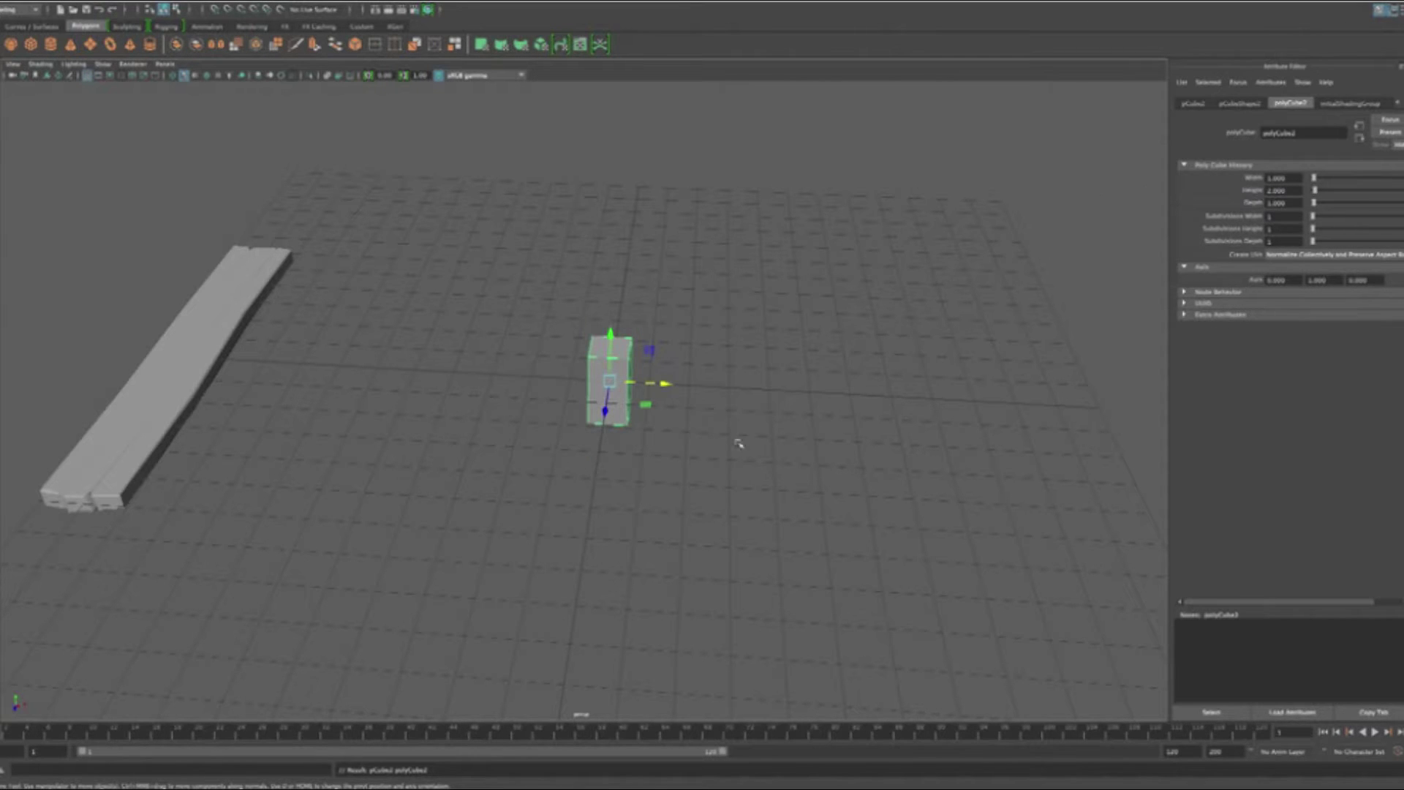
pyautogui.moveTo(739, 442)
pyautogui.keyDown('alt'); pyautogui.mouseDown()
pyautogui.moveTo(799, 408)
pyautogui.moveTo(739, 424)
pyautogui.mouseUp(); pyautogui.keyUp('alt')
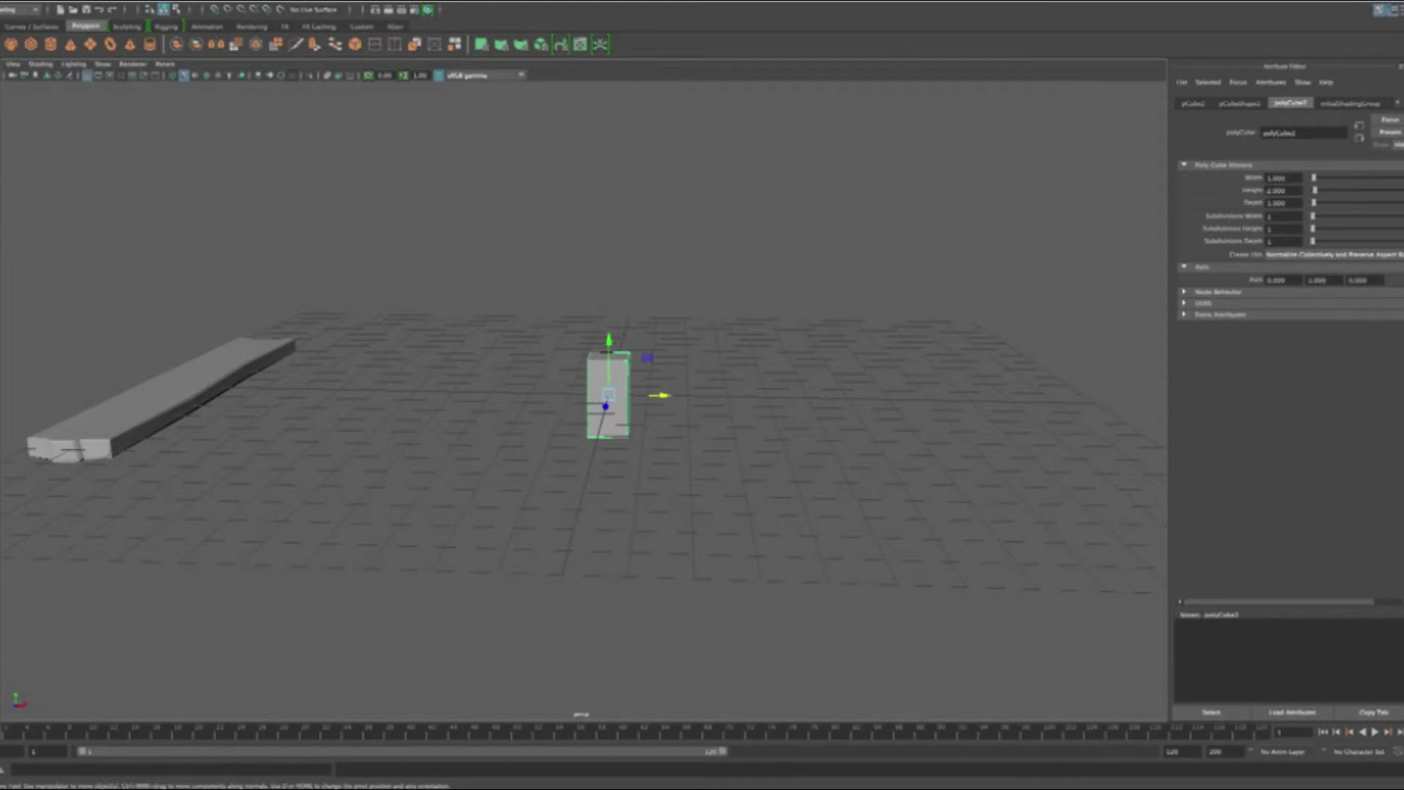
# Set the cube's Width and Depth to 0.25 each.
pyautogui.click(1278, 178)
pyautogui.write('.25')
pyautogui.press('Tab')
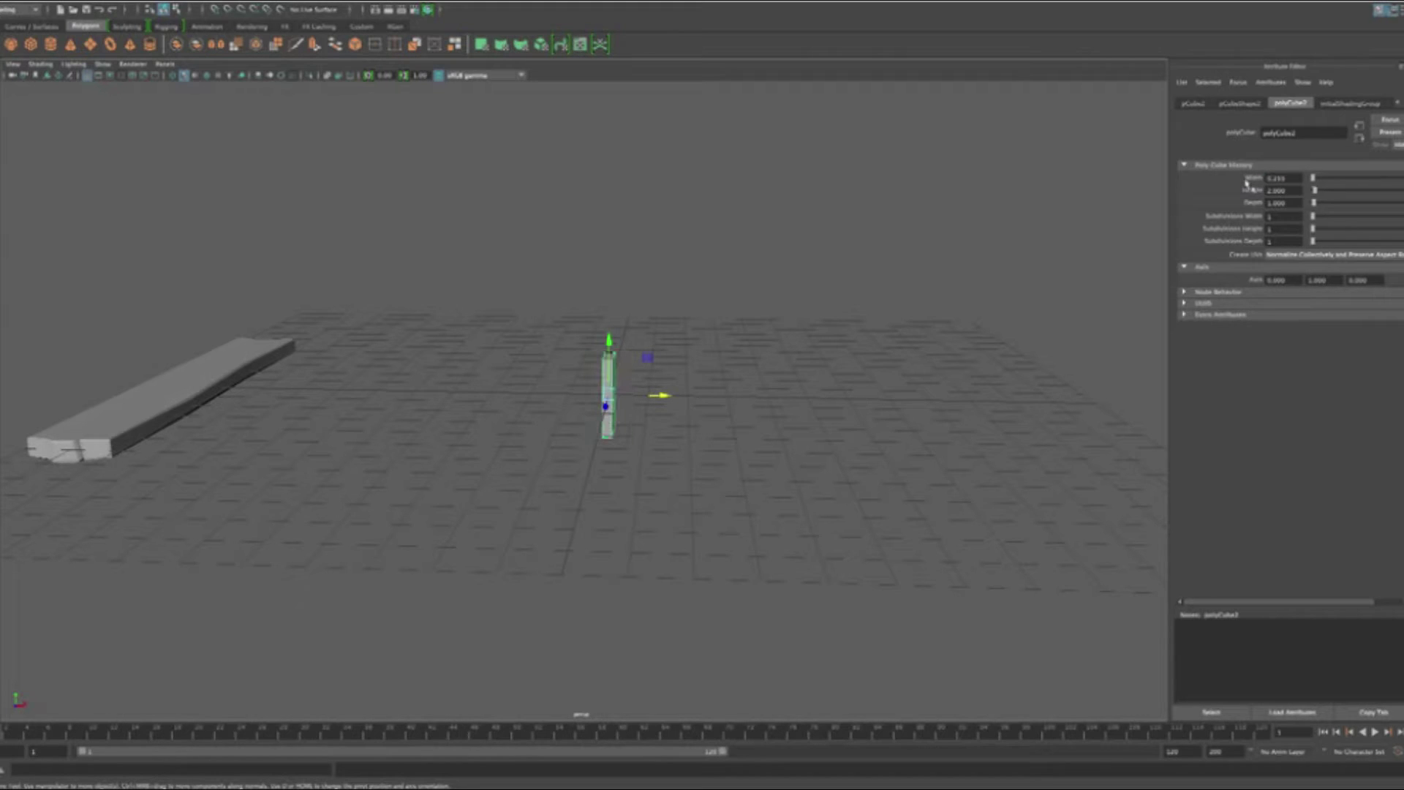
pyautogui.press('Tab')
pyautogui.write('.25')
pyautogui.press('Return')
pyautogui.moveTo(758, 354)
pyautogui.keyDown('alt'); pyautogui.mouseDown()
pyautogui.moveTo(746, 370)
pyautogui.moveTo(680, 354)
pyautogui.moveTo(655, 366)
pyautogui.moveTo(733, 341)
pyautogui.moveTo(777, 349)
pyautogui.mouseUp(); pyautogui.keyUp('alt')
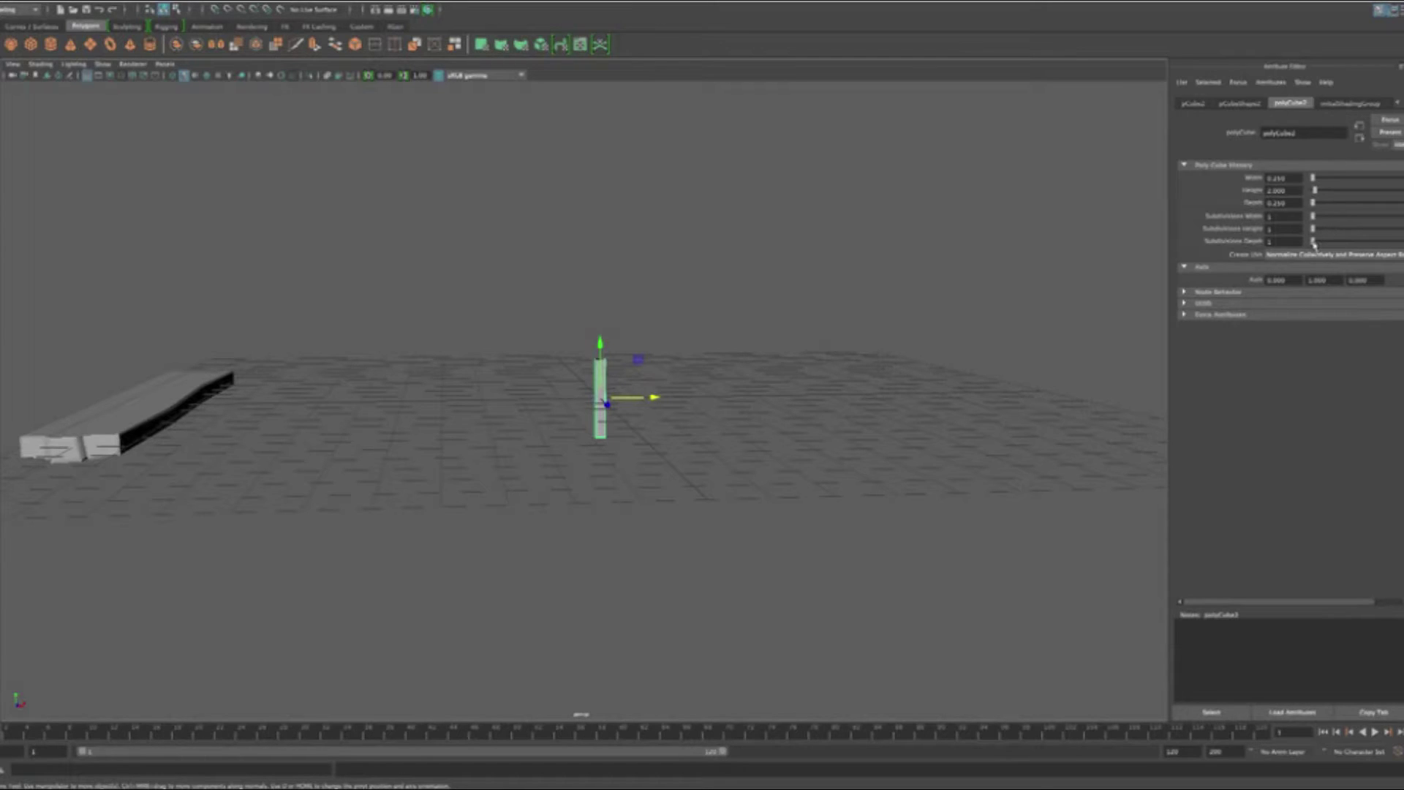
# Frame the thin post and preview adding height subdivisions to it.
pyautogui.click(1313, 243)
pyautogui.click(1317, 229)
pyautogui.press('f')
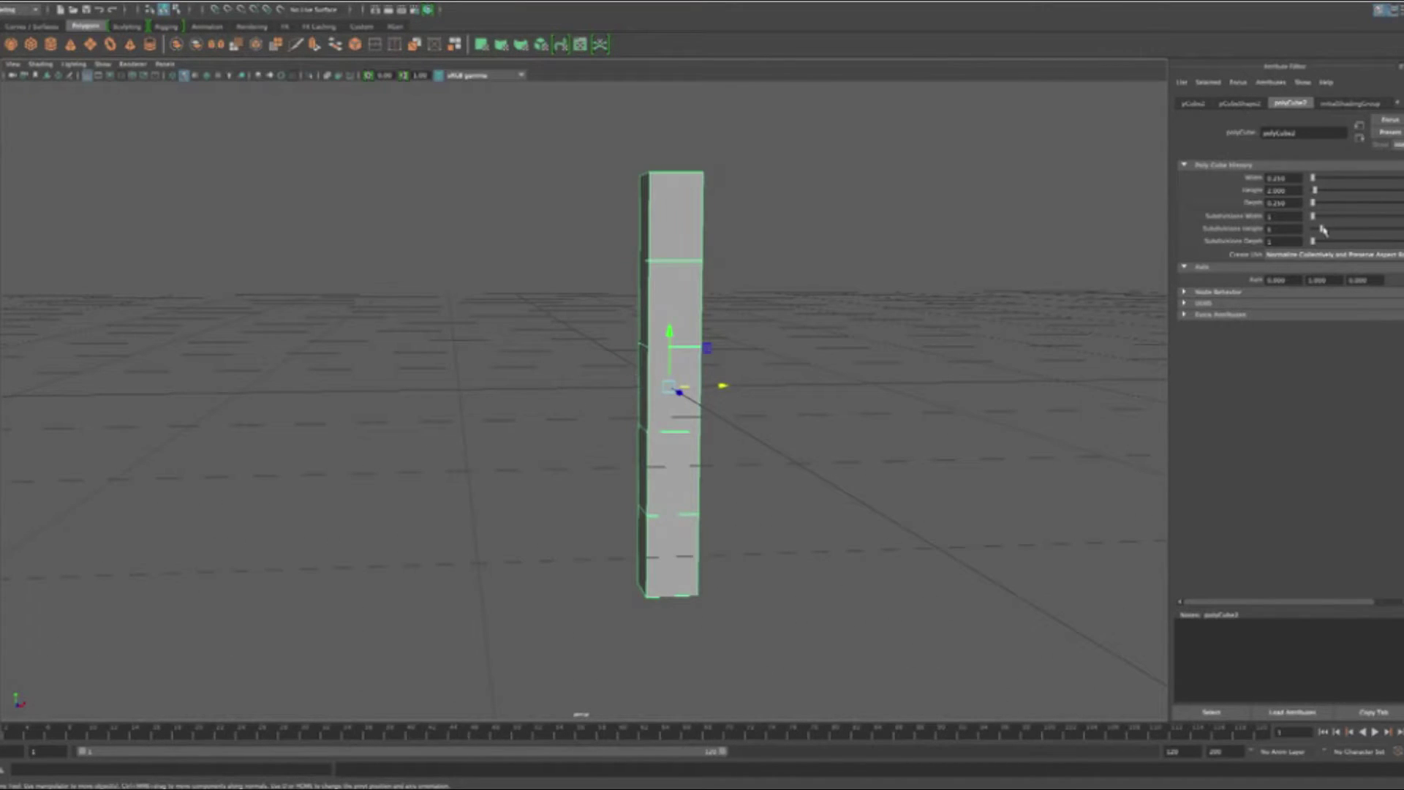
pyautogui.moveTo(1322, 230); pyautogui.dragTo(1306, 230)
pyautogui.press('space')
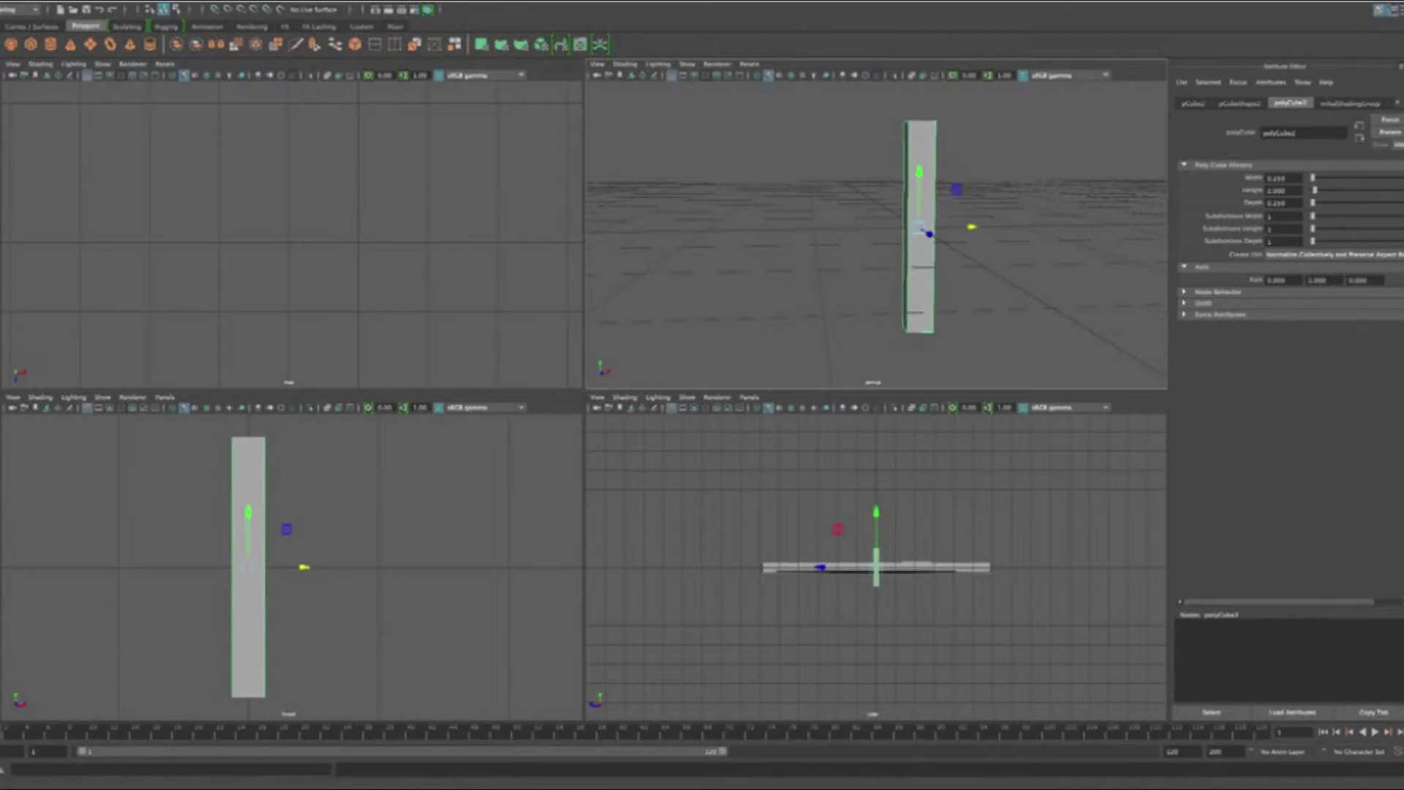
# Cut a horizontal edge loop across the post near its top with Multi-Cut in the front view.
pyautogui.click(1379, 10)
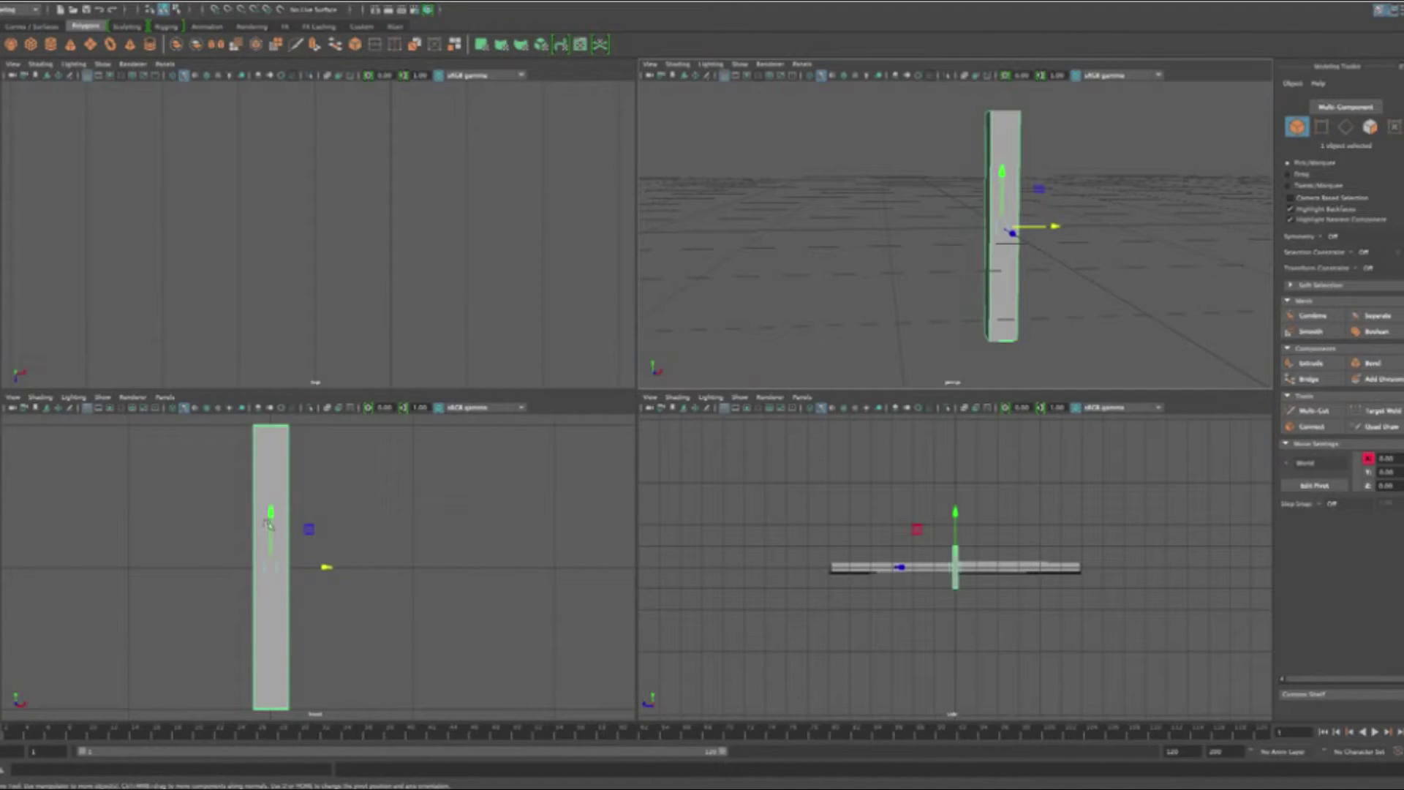
pyautogui.press('space')
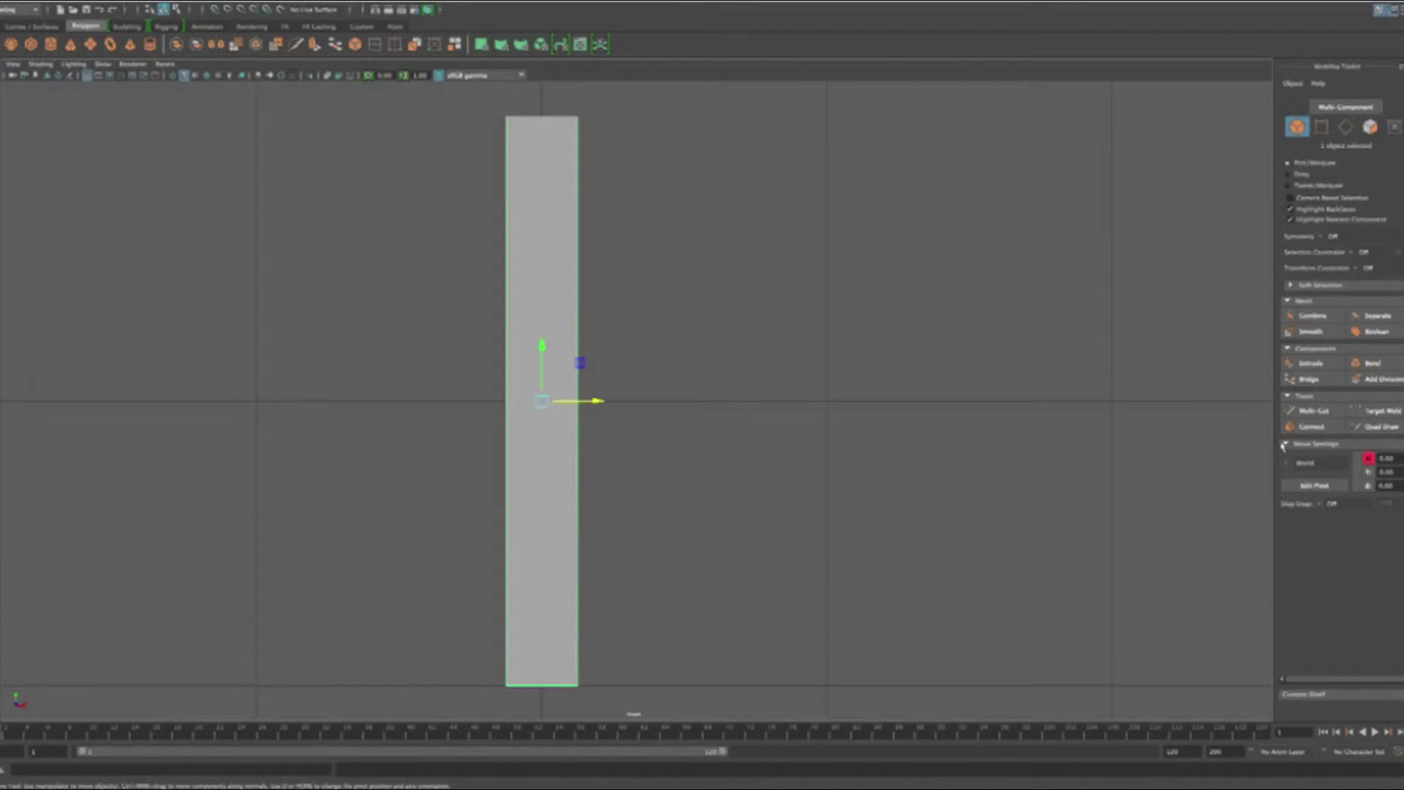
pyautogui.click(1312, 410)
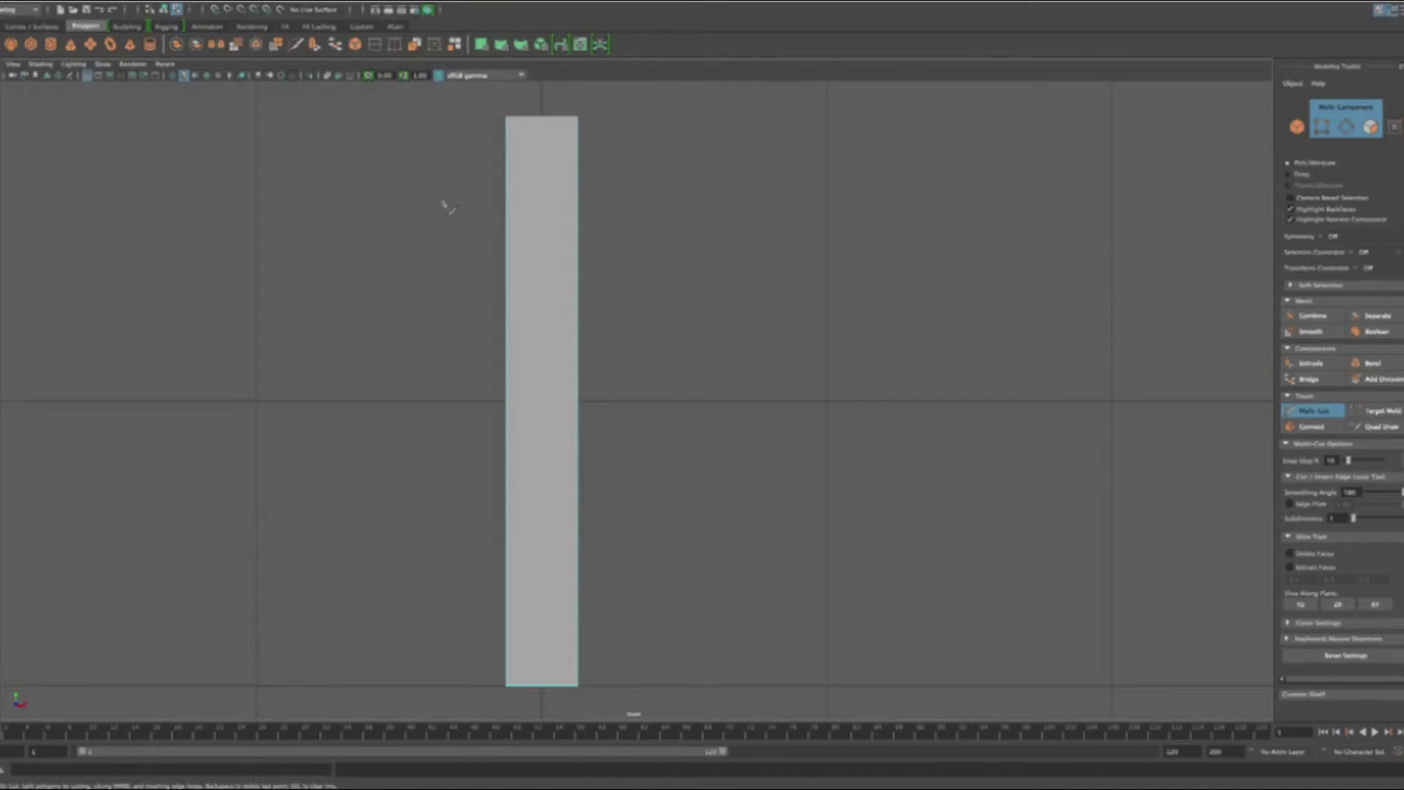
pyautogui.click(443, 203)
pyautogui.click(514, 203)
pyautogui.click(644, 203)
pyautogui.press('Return')
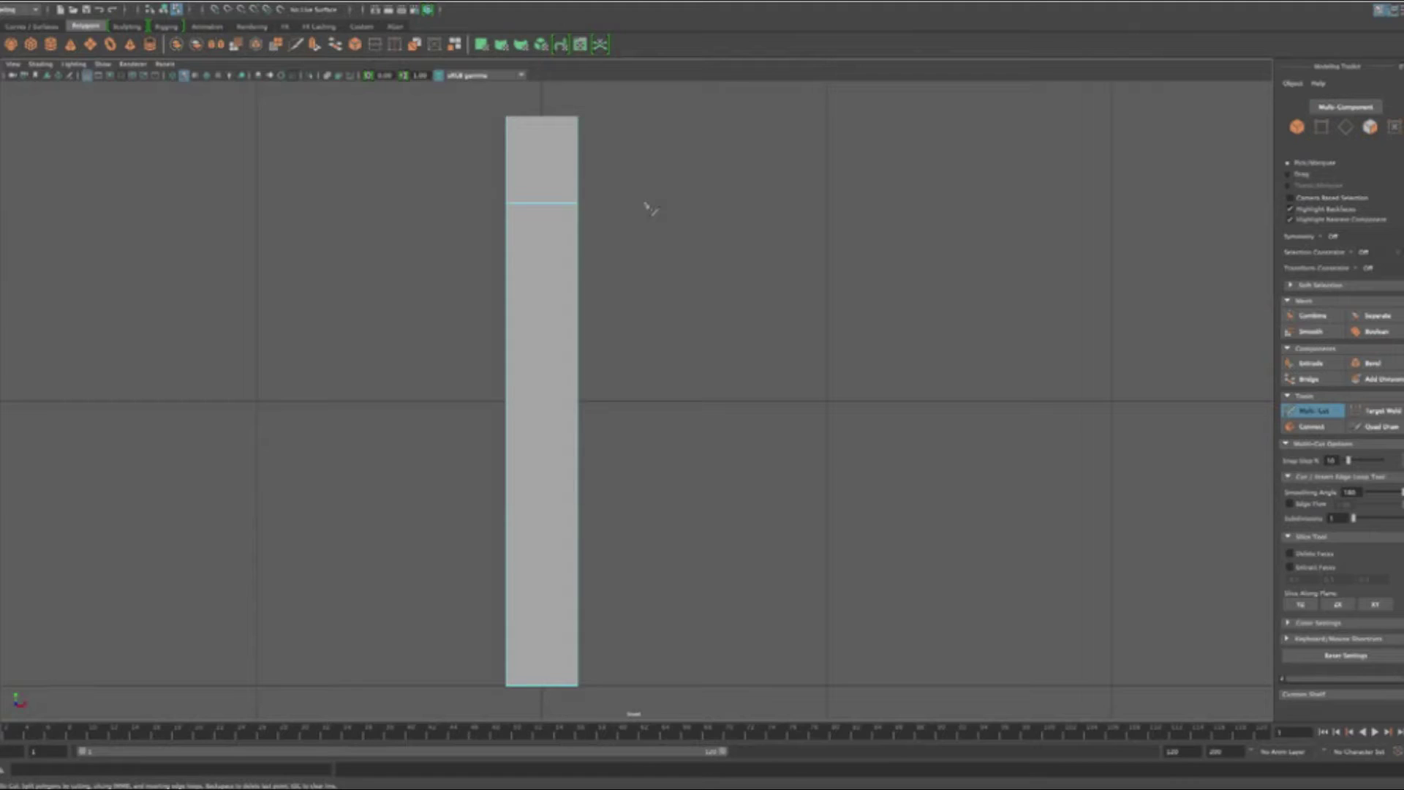
# Add a second edge loop near the post's bottom, then inspect it in perspective.
pyautogui.click(556, 204)
pyautogui.press('Escape')
pyautogui.keyDown('ctrl'); pyautogui.click(526, 612); pyautogui.keyUp('ctrl')
pyautogui.press('space')
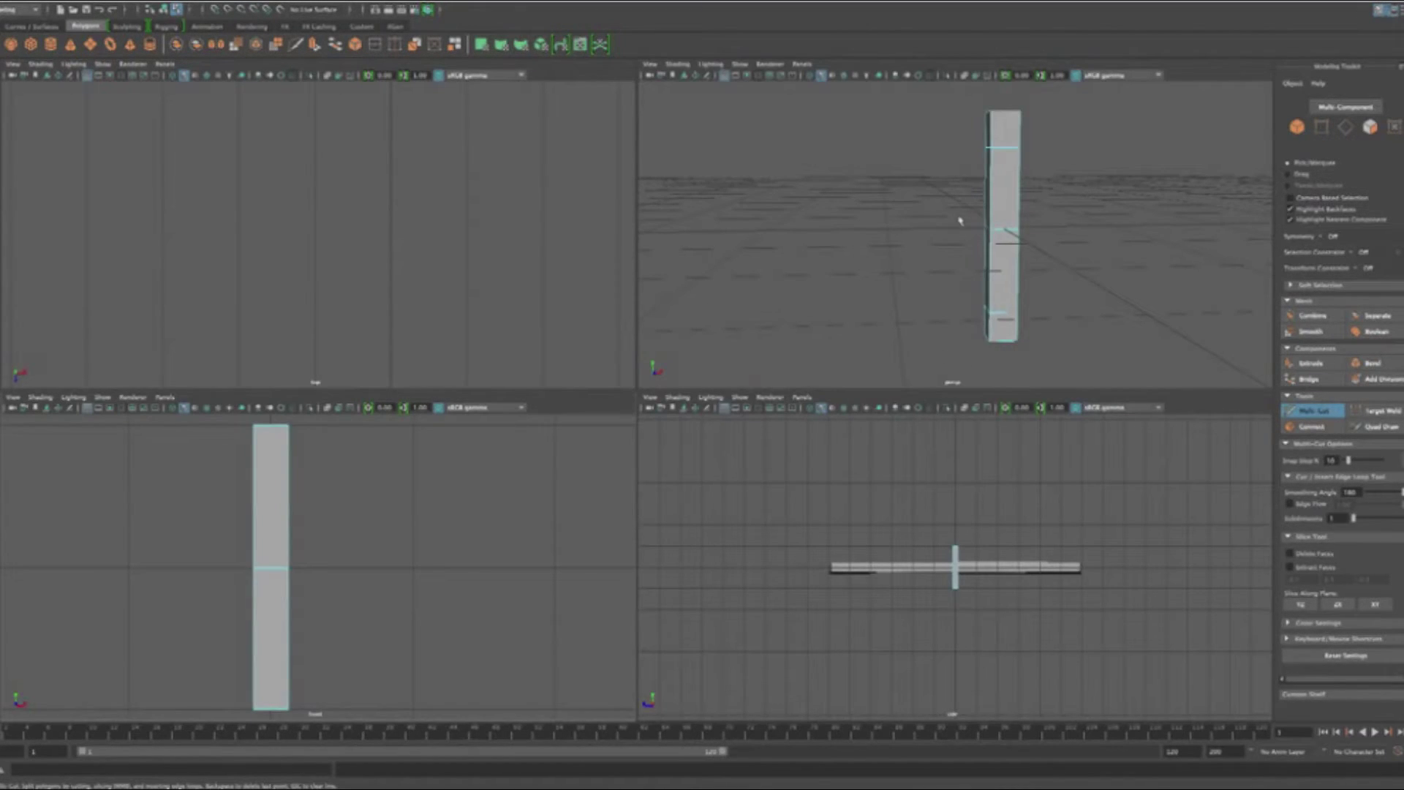
pyautogui.moveTo(932, 245)
pyautogui.keyDown('alt'); pyautogui.mouseDown()
pyautogui.moveTo(912, 266)
pyautogui.moveTo(949, 249)
pyautogui.mouseUp(); pyautogui.keyUp('alt')
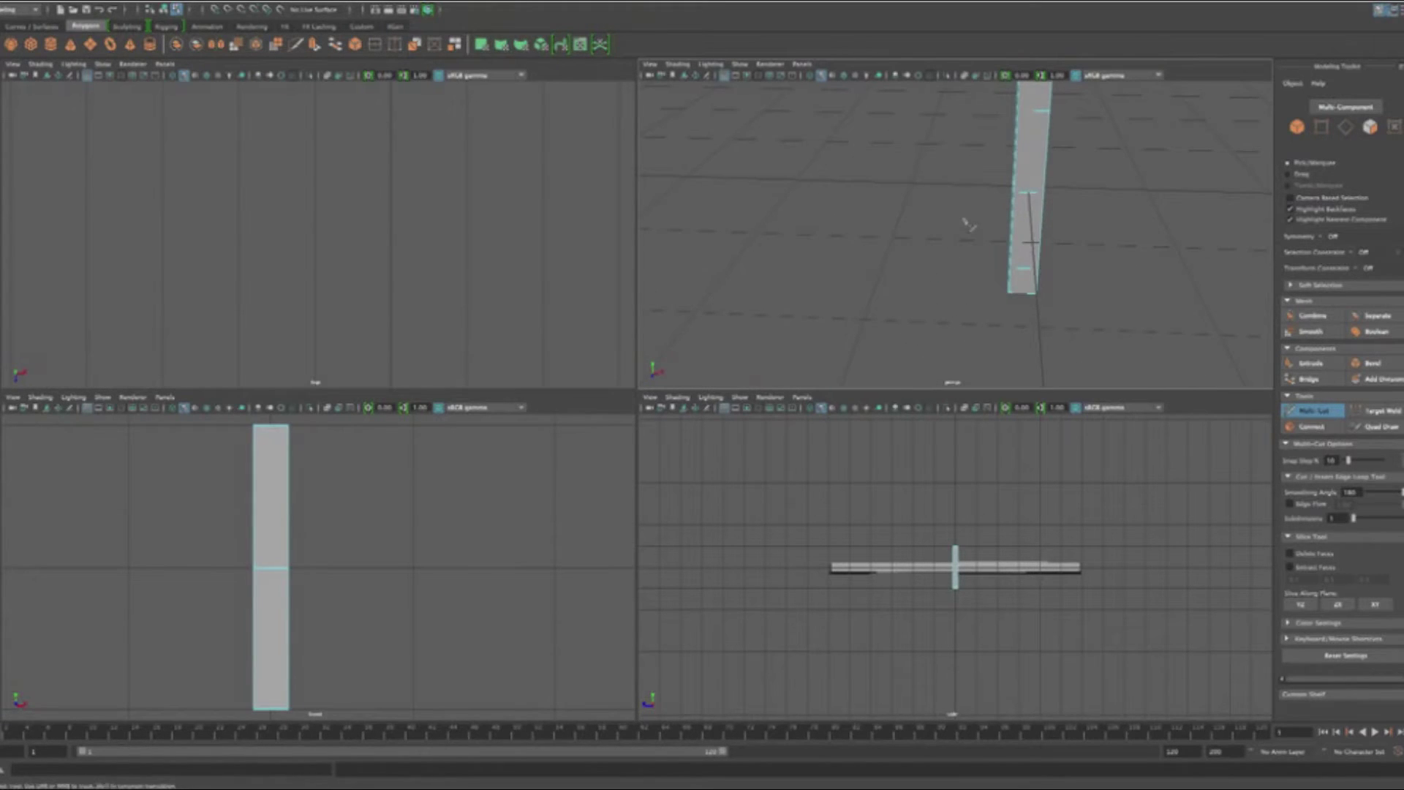
pyautogui.keyDown('alt'); pyautogui.moveTo(966, 224); pyautogui.dragTo(827, 366, button='middle'); pyautogui.keyUp('alt')
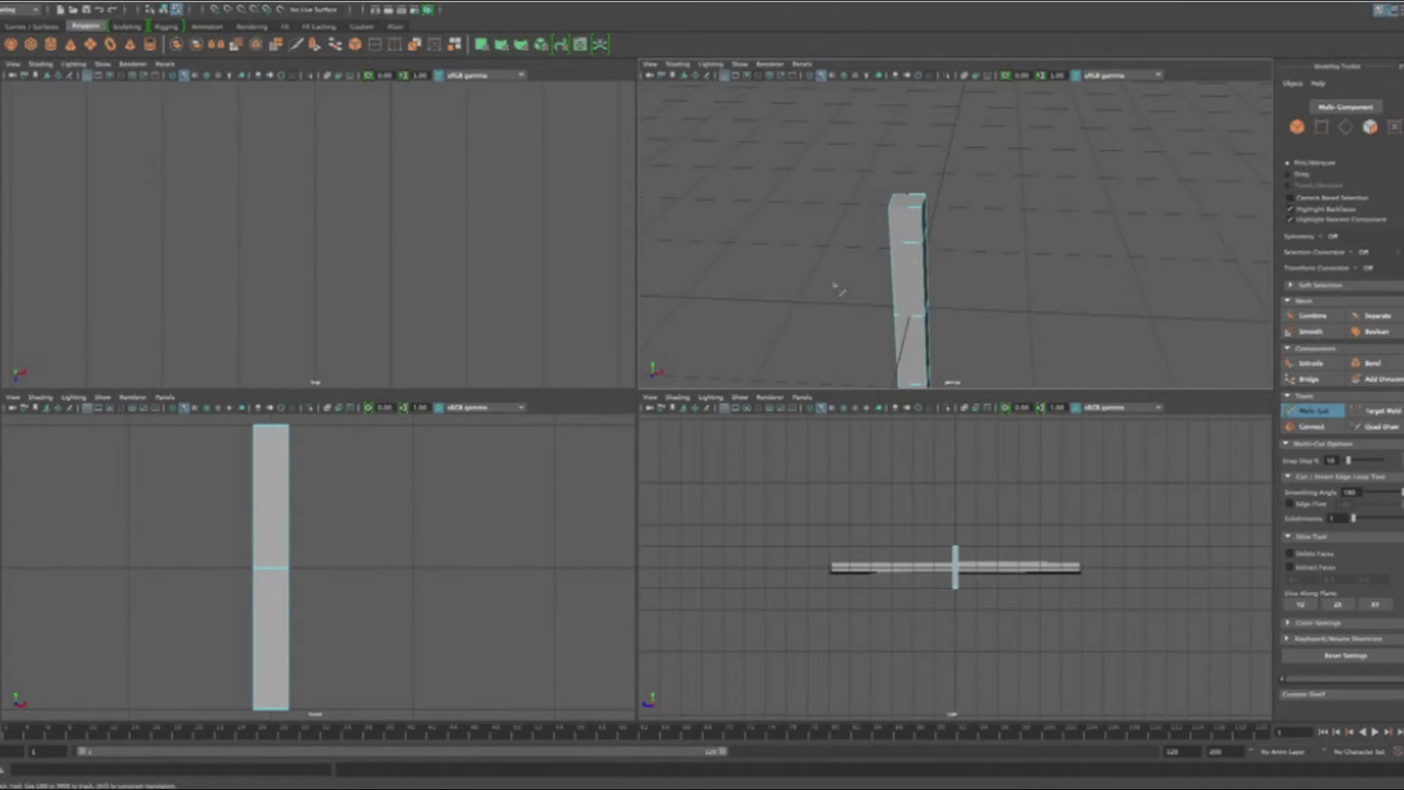
pyautogui.press('space')
pyautogui.keyDown('alt'); pyautogui.moveTo(721, 392); pyautogui.dragTo(717, 400, button='right'); pyautogui.keyUp('alt')
pyautogui.keyDown('alt'); pyautogui.moveTo(717, 399); pyautogui.dragTo(714, 503); pyautogui.keyUp('alt')
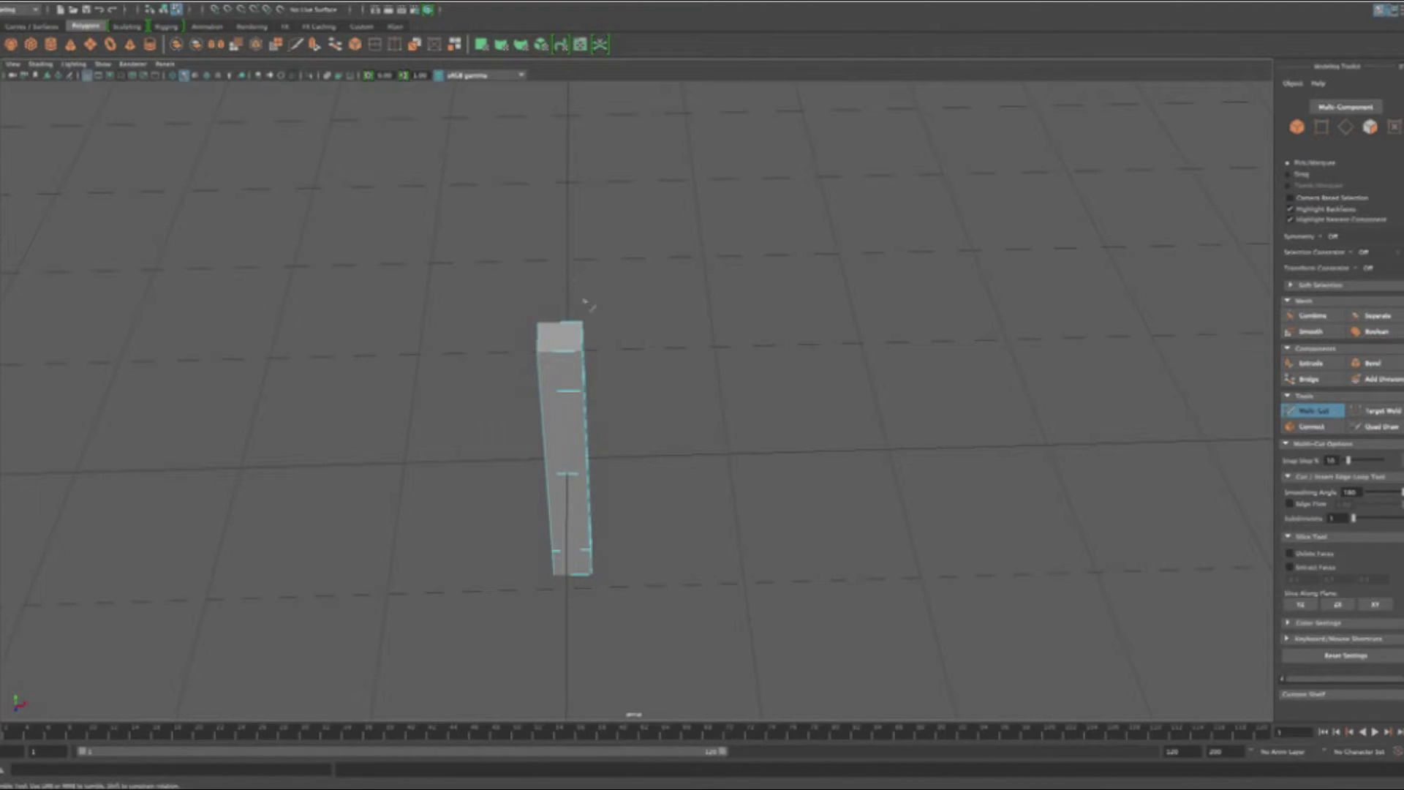
# In the front view, cut a vertical edge from the post's top edge to its bottom edge.
pyautogui.moveTo(639, 341); pyautogui.dragTo(647, 372)
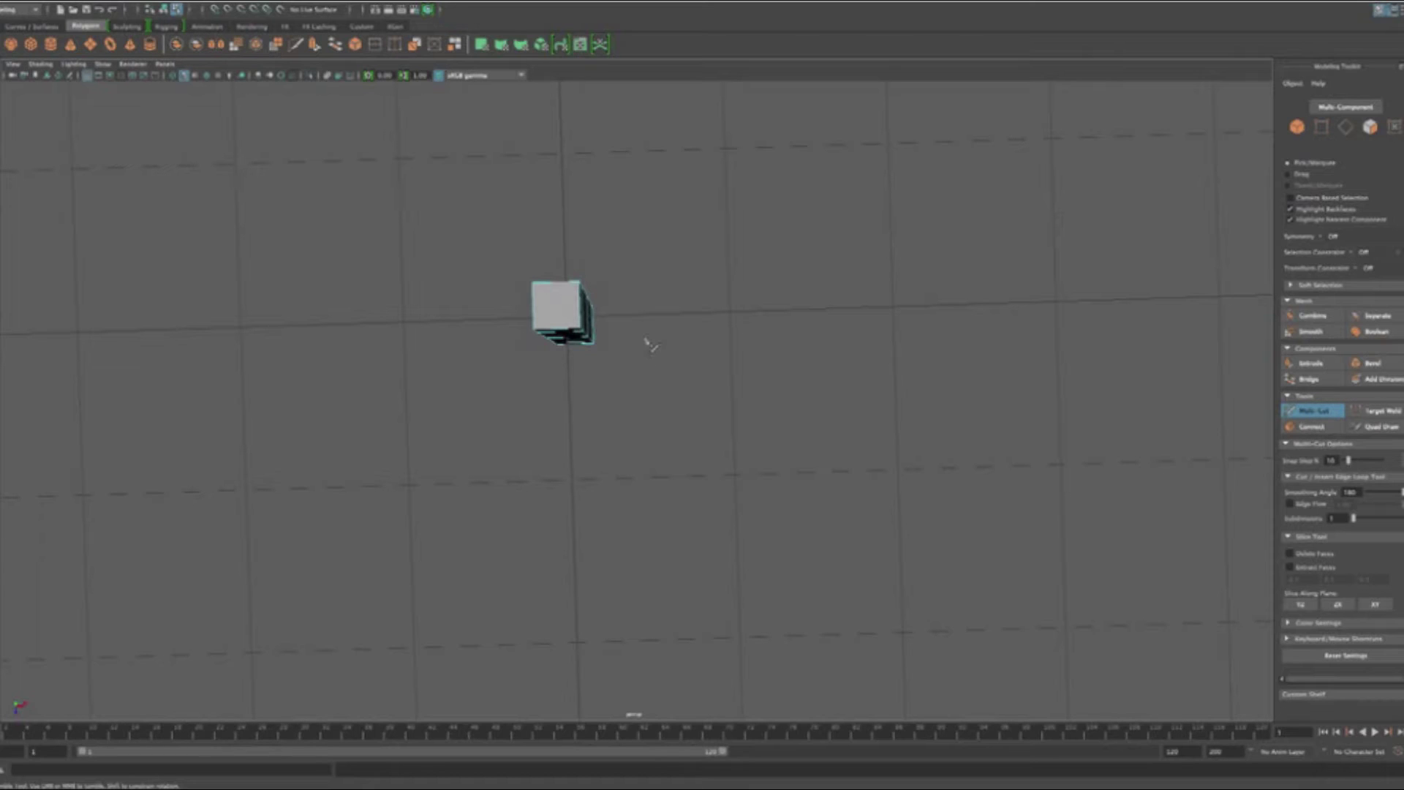
pyautogui.press('space')
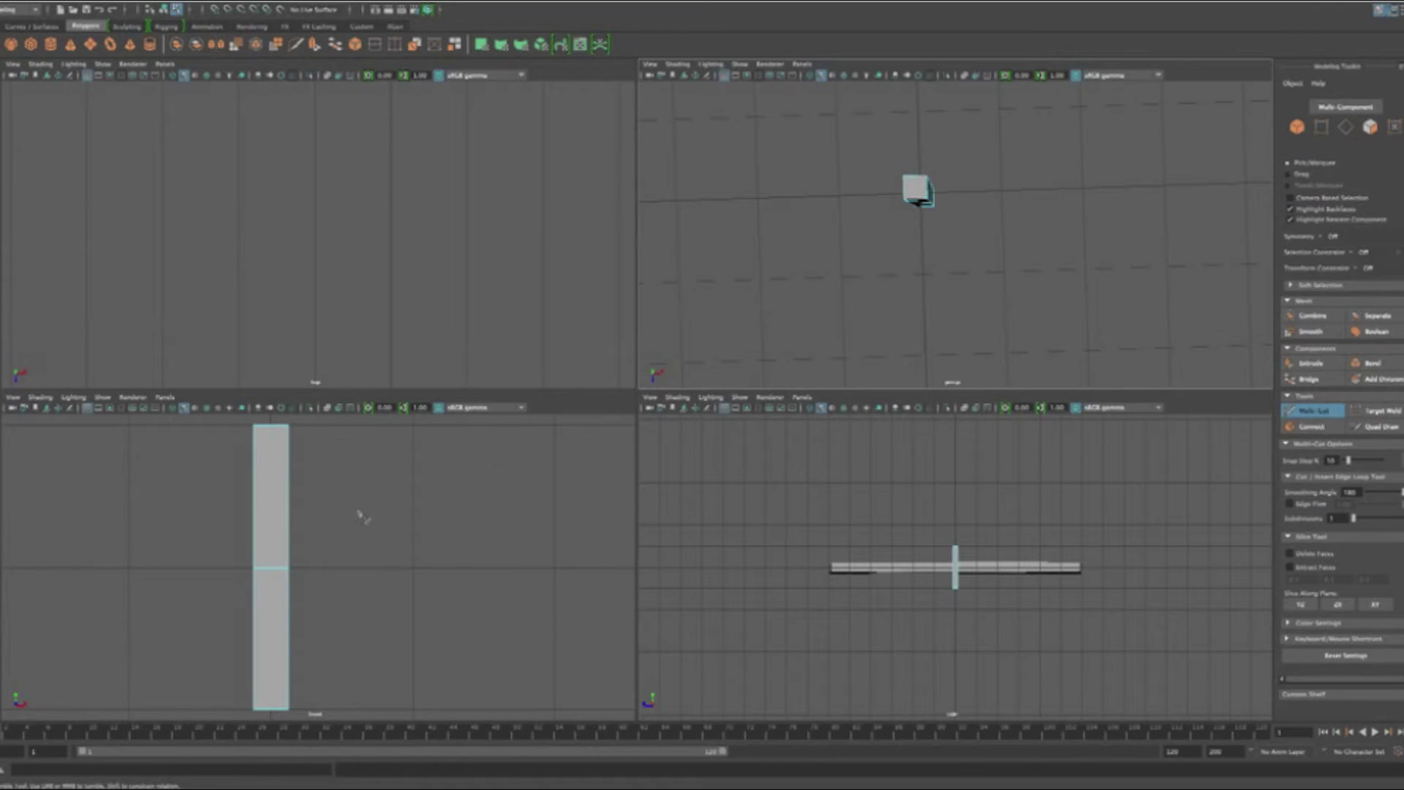
pyautogui.press('space')
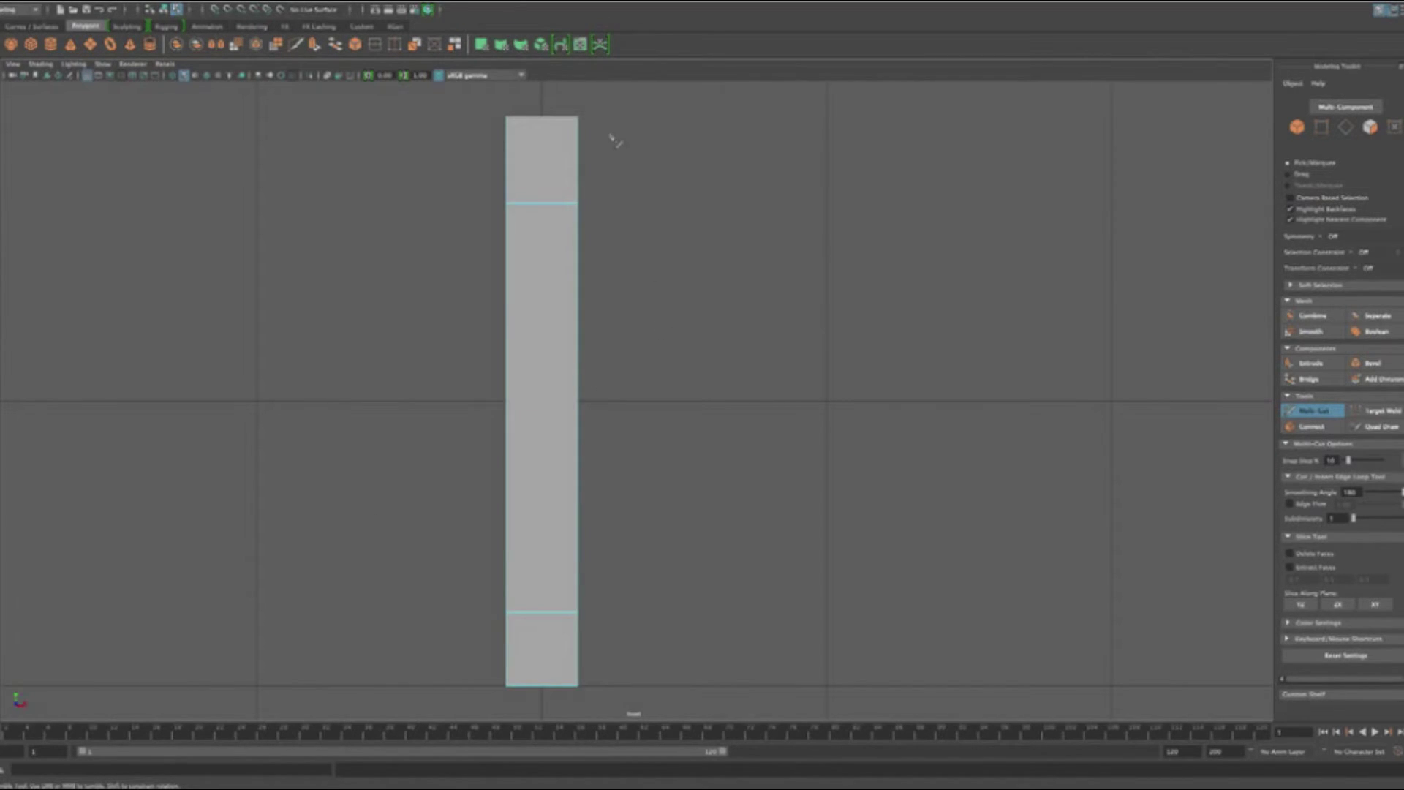
pyautogui.click(542, 105)
pyautogui.moveTo(542, 104); pyautogui.dragTo(542, 683)
pyautogui.rightClick(556, 707)
# In the zoomed side view, draw another vertical cut down through the post.
pyautogui.press('space')
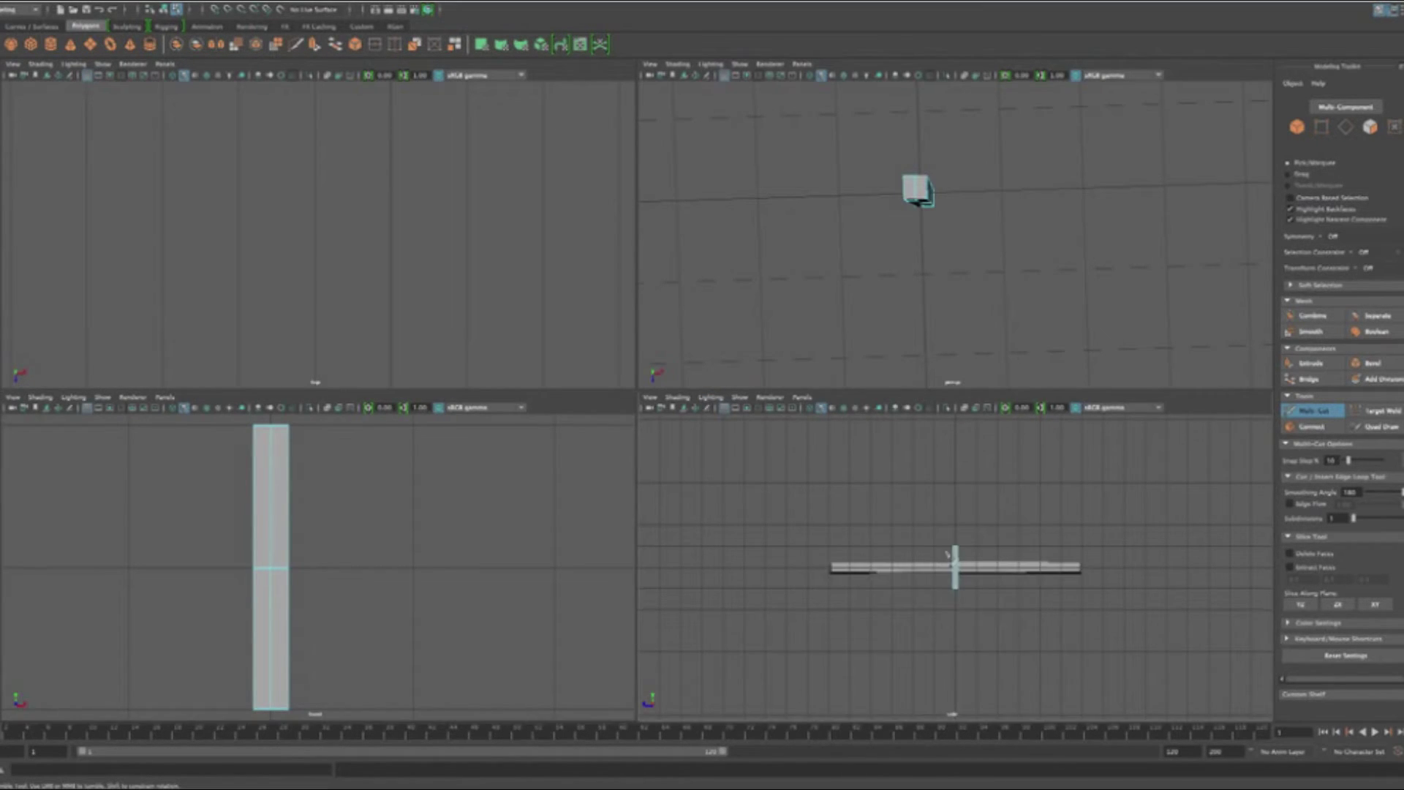
pyautogui.press('space')
pyautogui.scroll(6, 708, 357)
pyautogui.scroll(5, 655, 418)
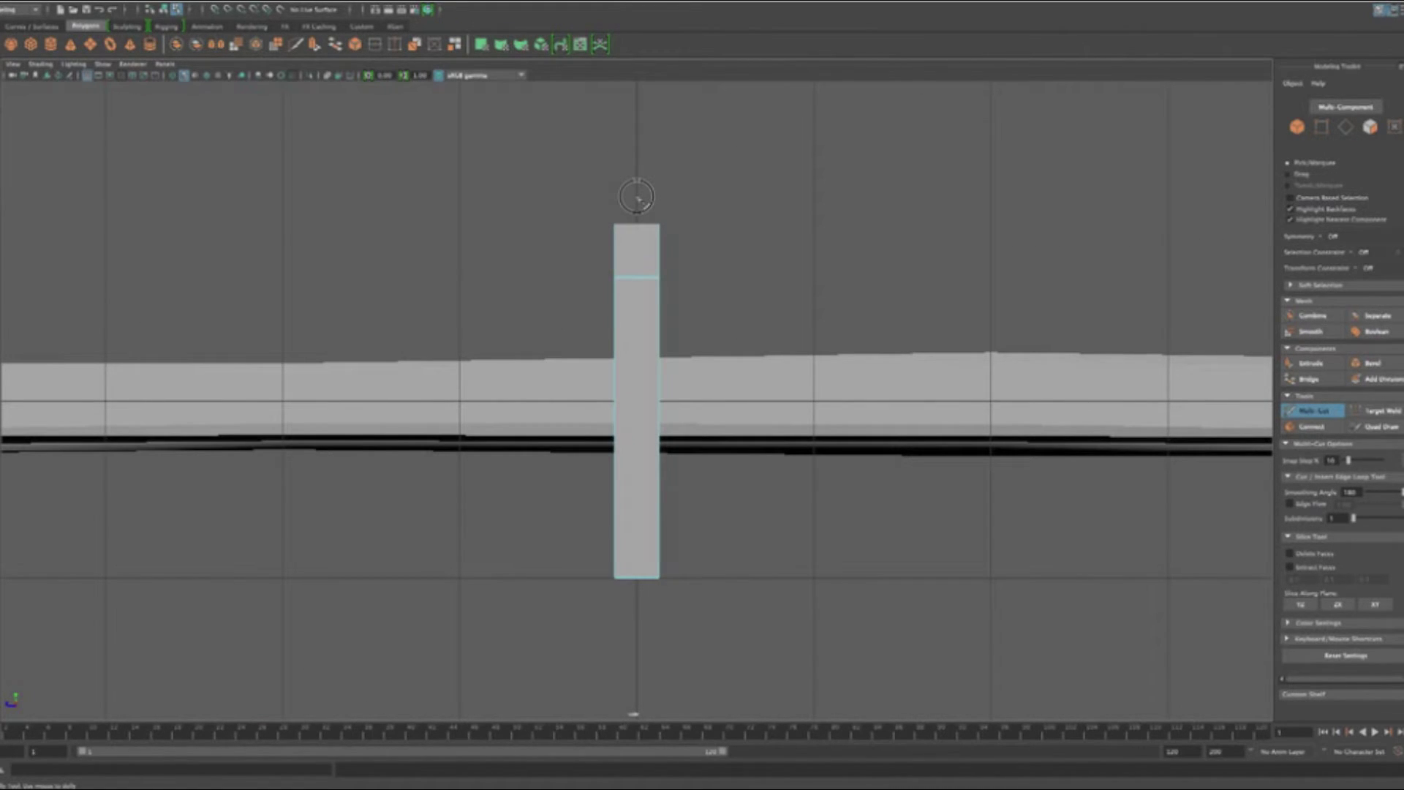
pyautogui.moveTo(637, 198); pyautogui.dragTo(646, 596)
pyautogui.press('space')
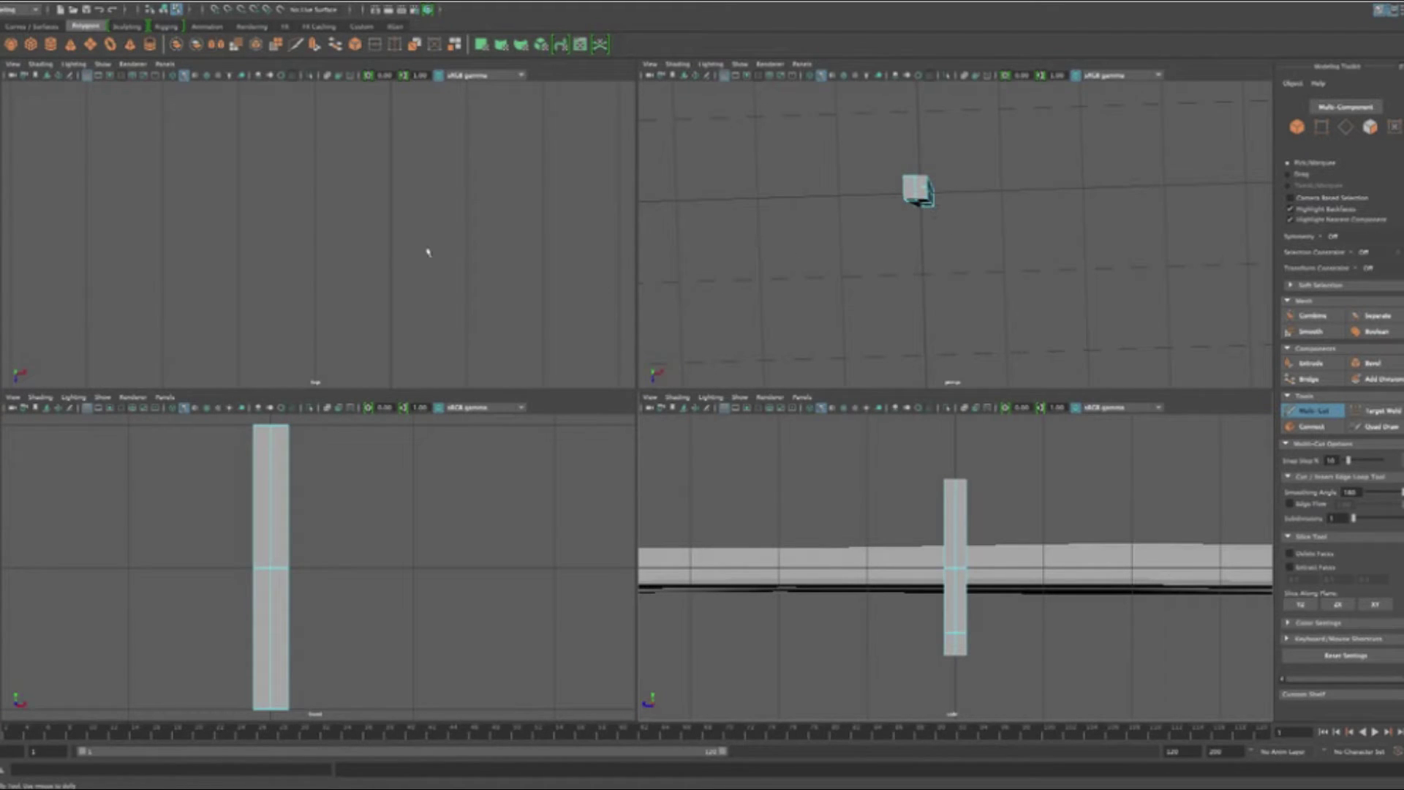
# Centre the shank's cross-section in the top view and switch to vertex selection.
pyautogui.press('space')
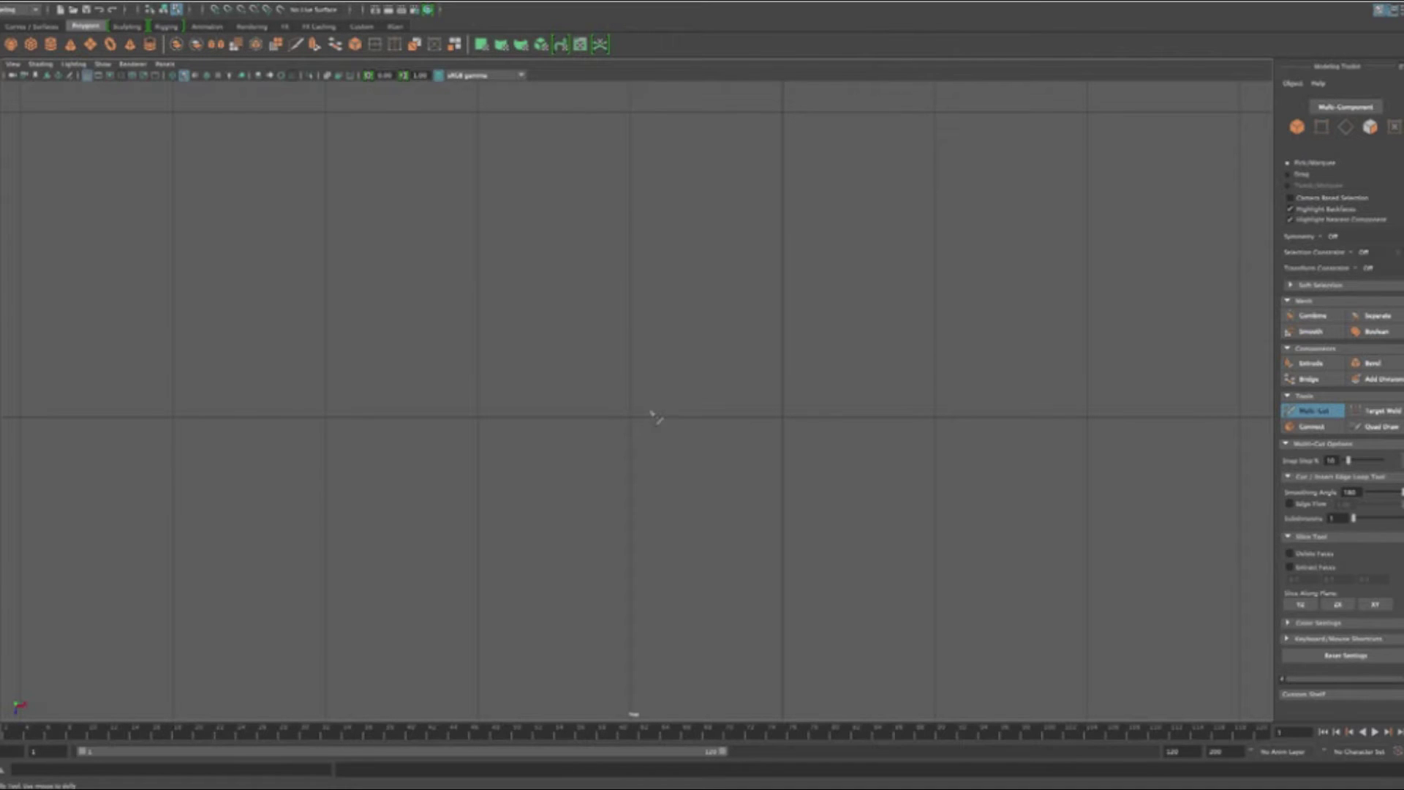
pyautogui.scroll(-5, 655, 417)
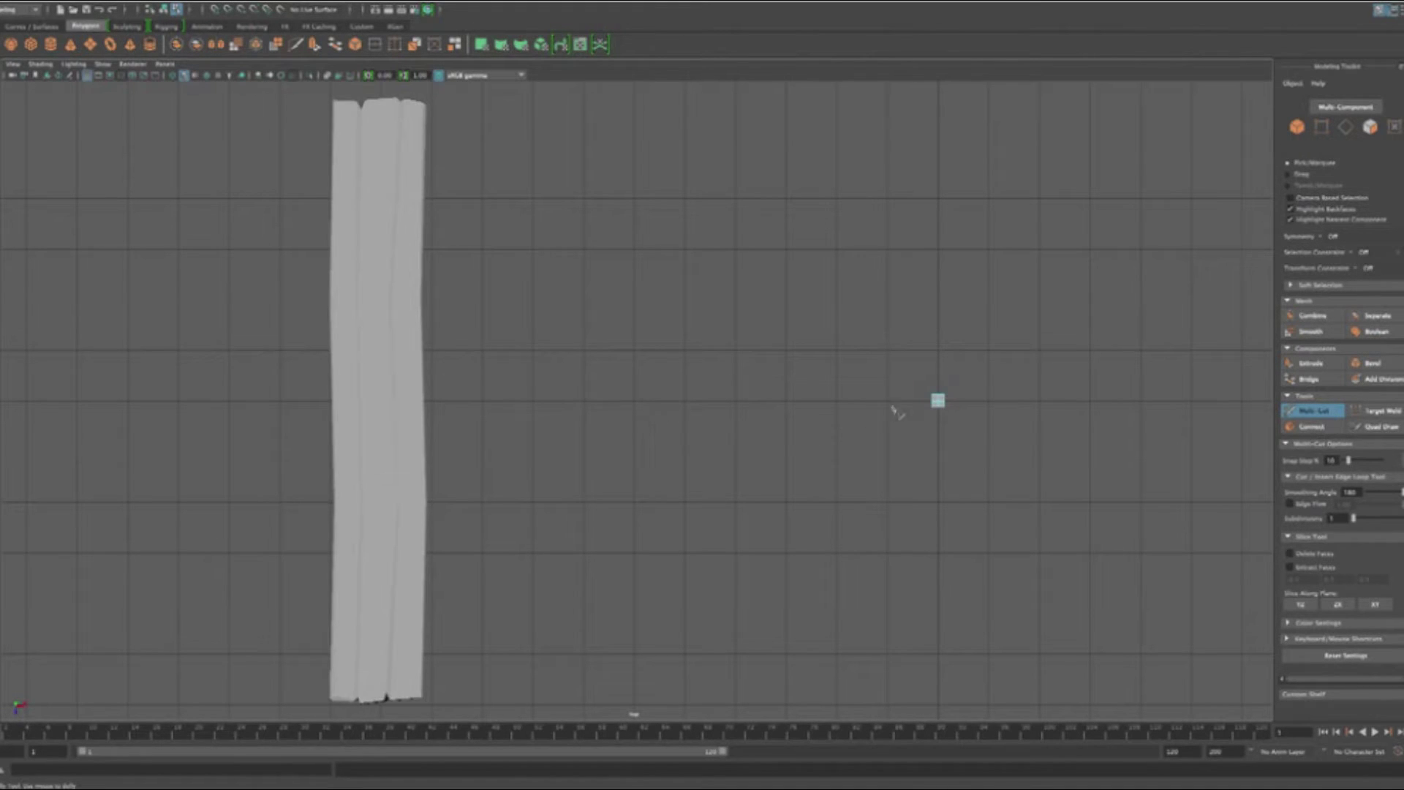
pyautogui.keyDown('alt'); pyautogui.moveTo(953, 401); pyautogui.dragTo(692, 401, button='middle'); pyautogui.keyUp('alt')
pyautogui.scroll(3, 664, 416)
pyautogui.scroll(5, 669, 424)
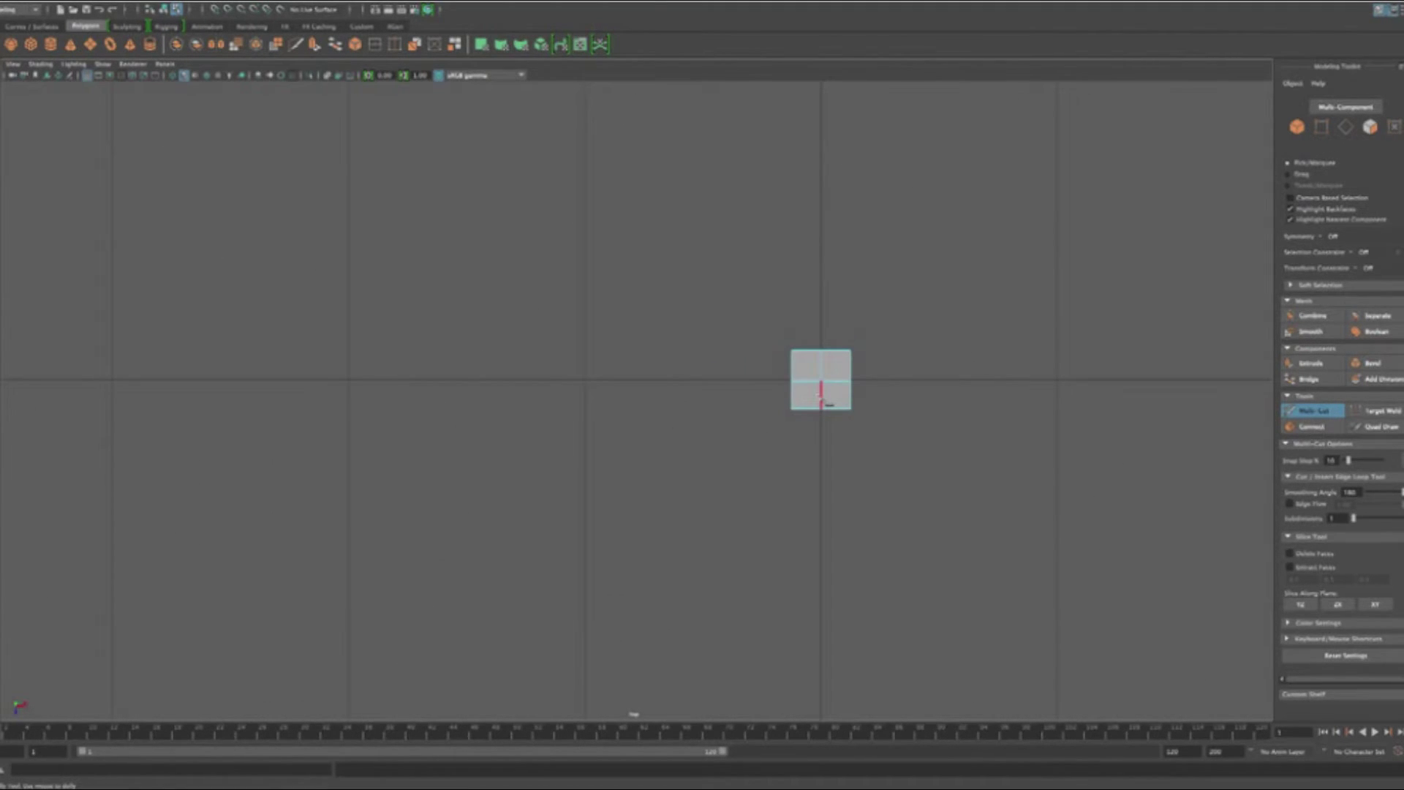
pyautogui.press('q')
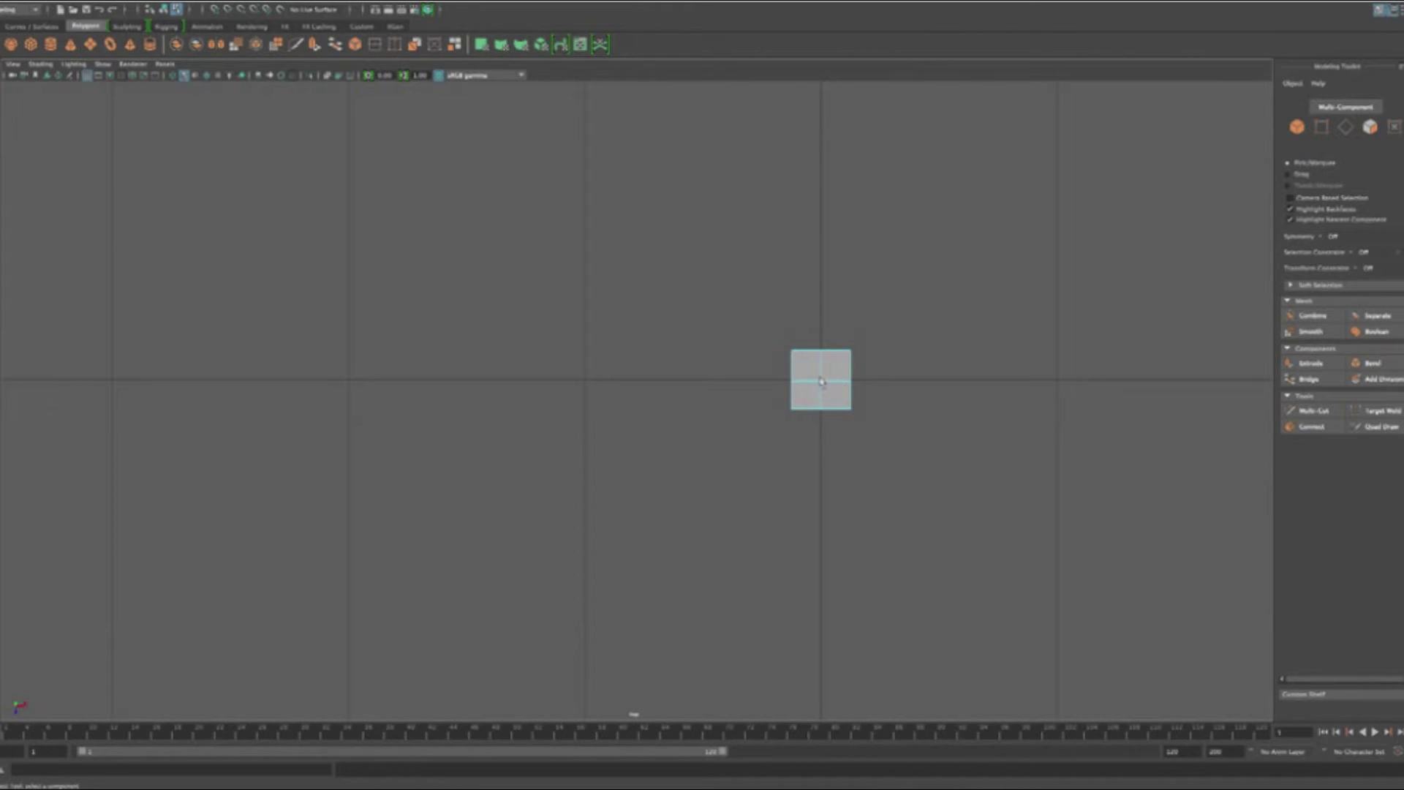
pyautogui.rightClick(821, 377)
pyautogui.moveTo(820, 376); pyautogui.dragTo(767, 379, button='right')
# Inspect the column in perspective, then centre and zoom in on the cross-section in top view.
pyautogui.press('space')
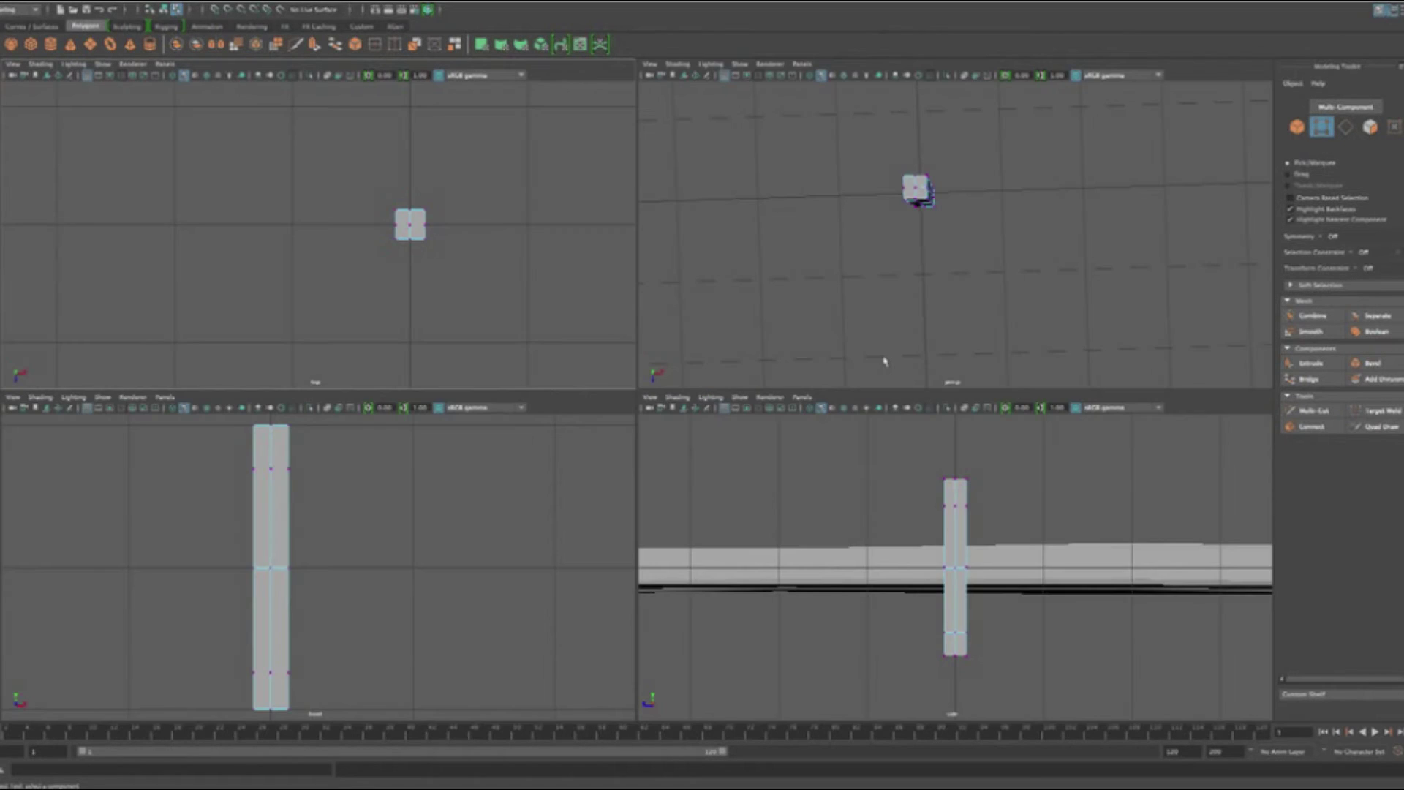
pyautogui.press('space')
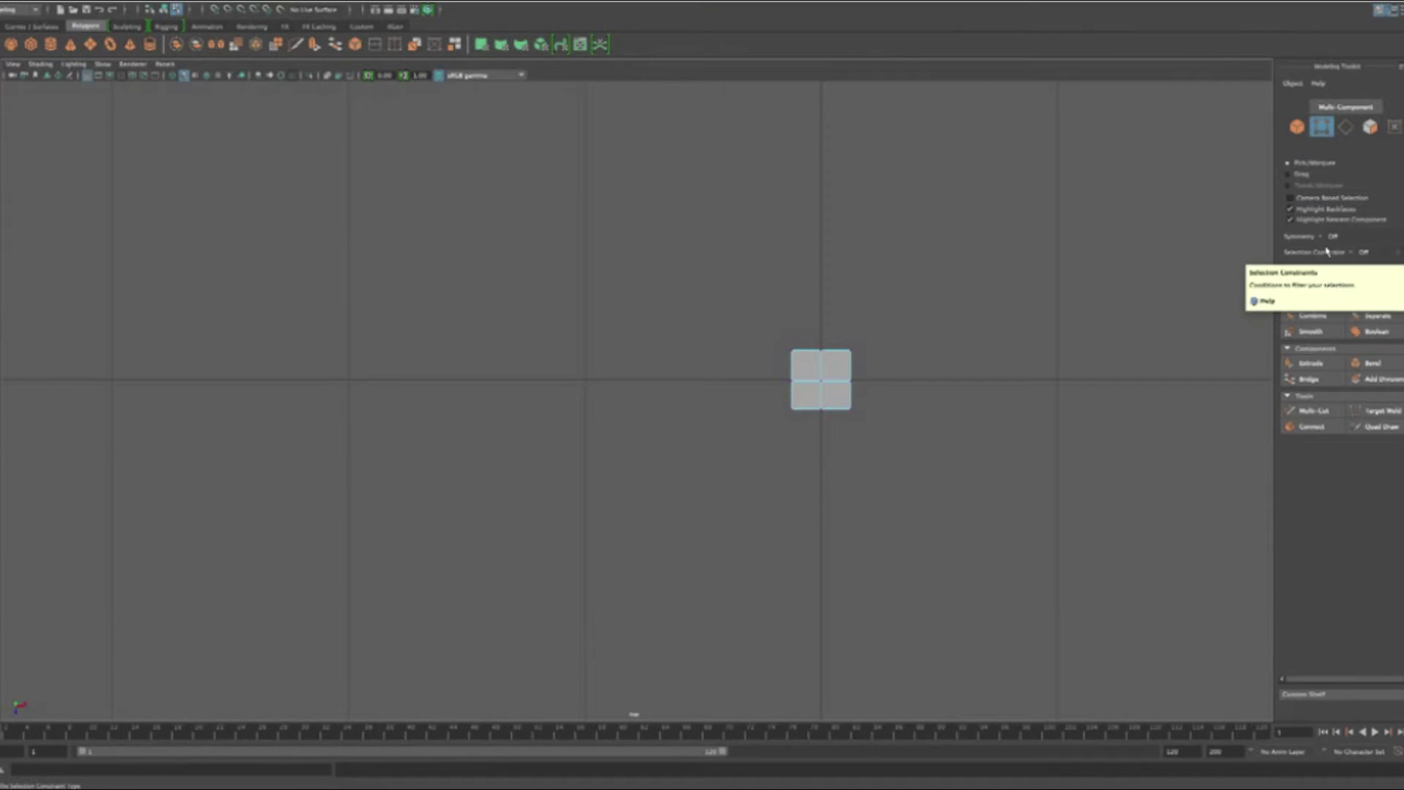
pyautogui.press('space')
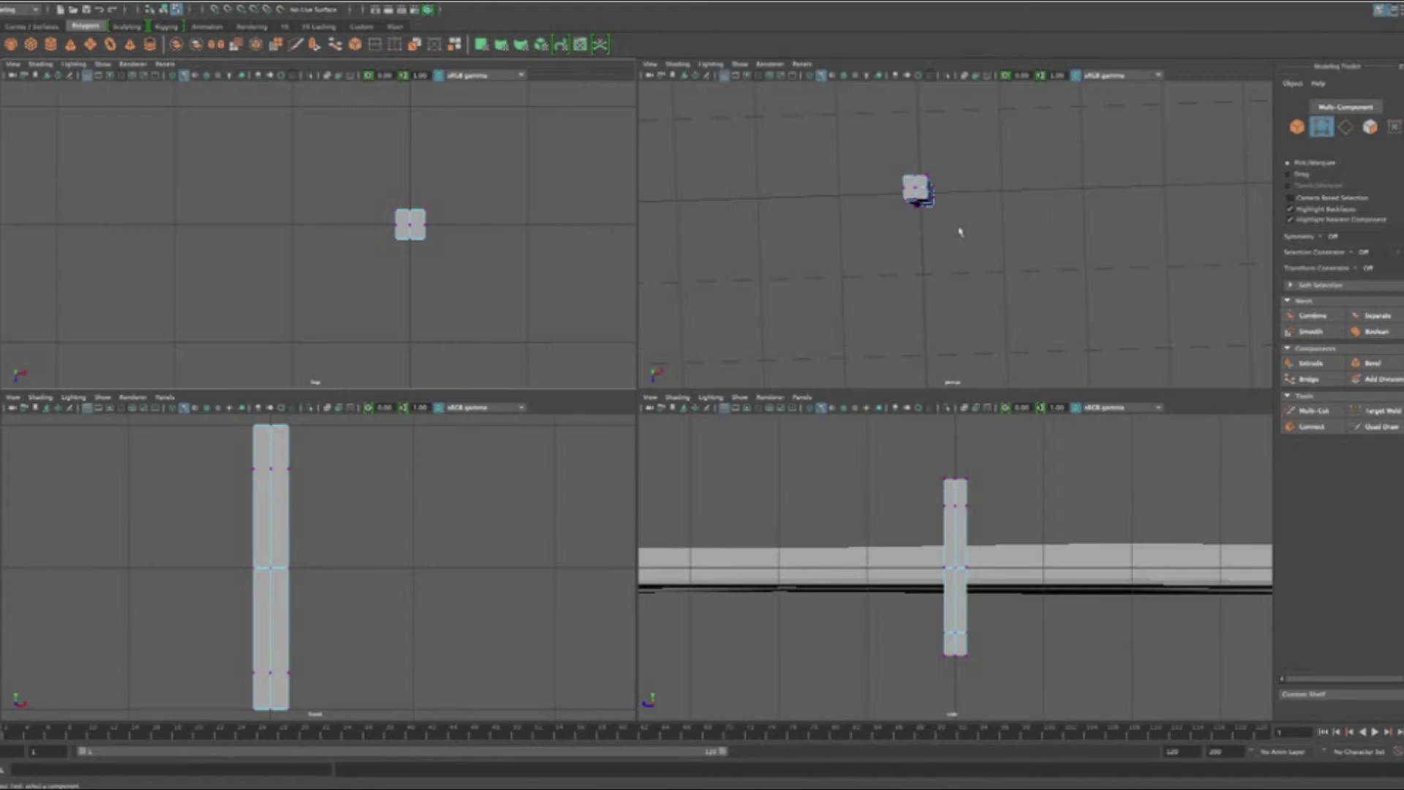
pyautogui.press('space')
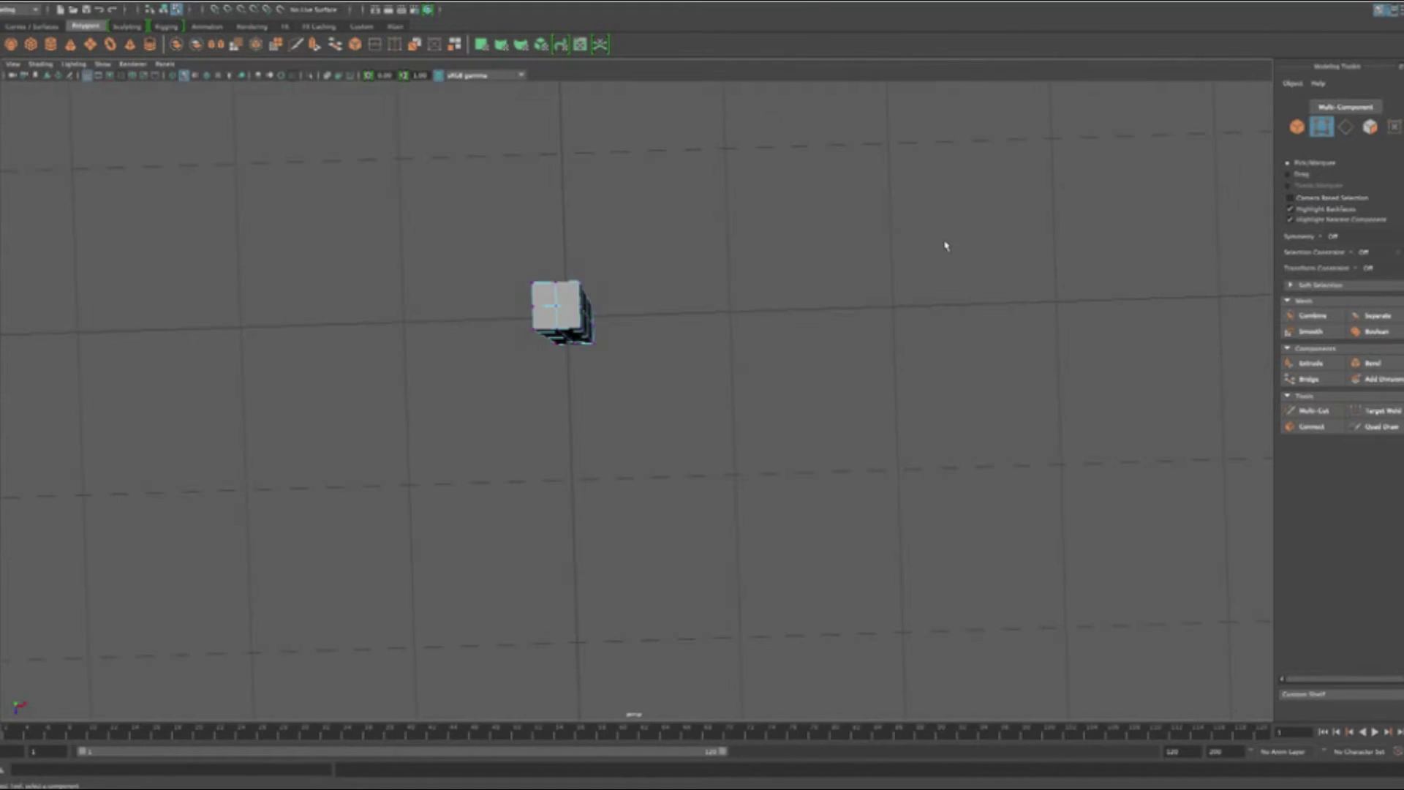
pyautogui.keyDown('alt'); pyautogui.moveTo(835, 400); pyautogui.dragTo(792, 382); pyautogui.keyUp('alt')
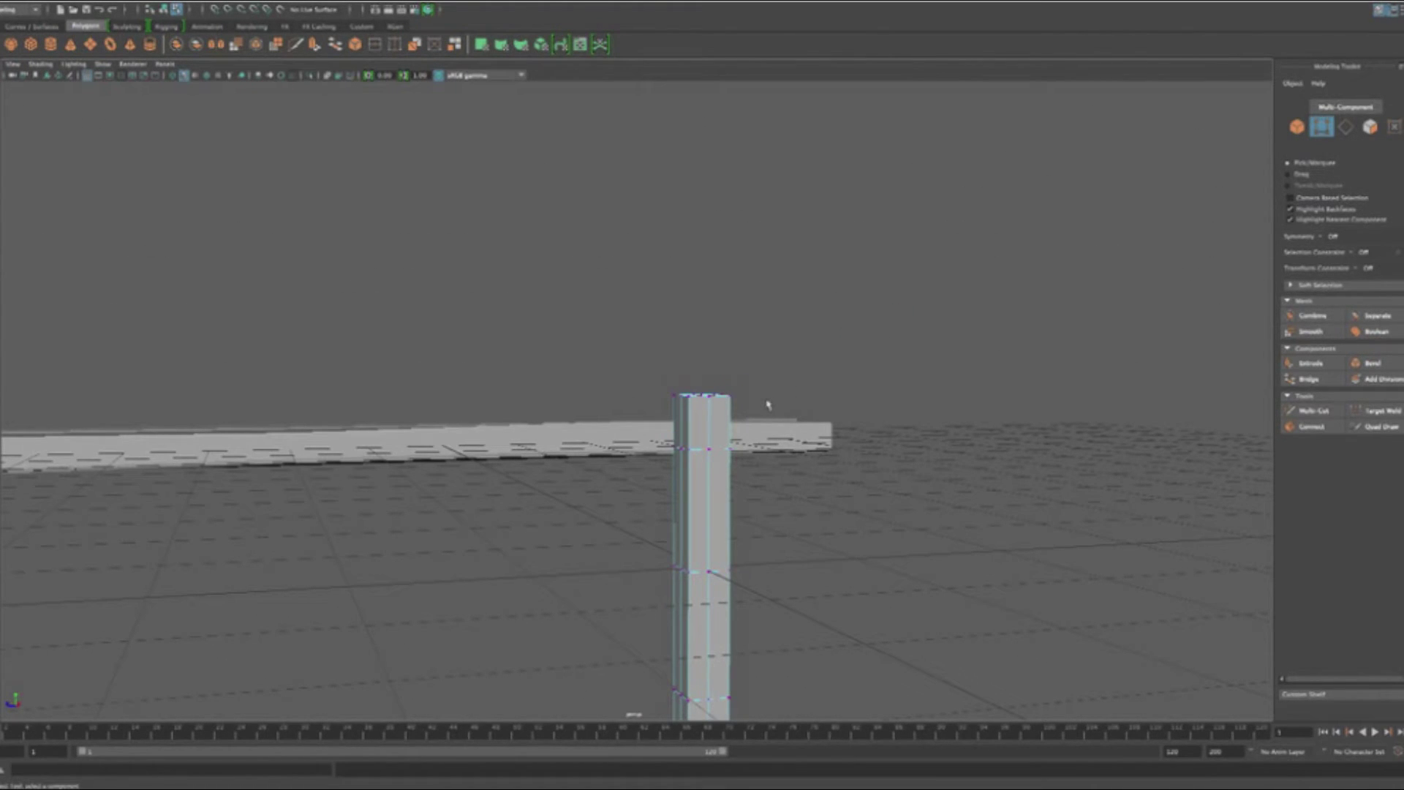
pyautogui.rightClick(717, 416)
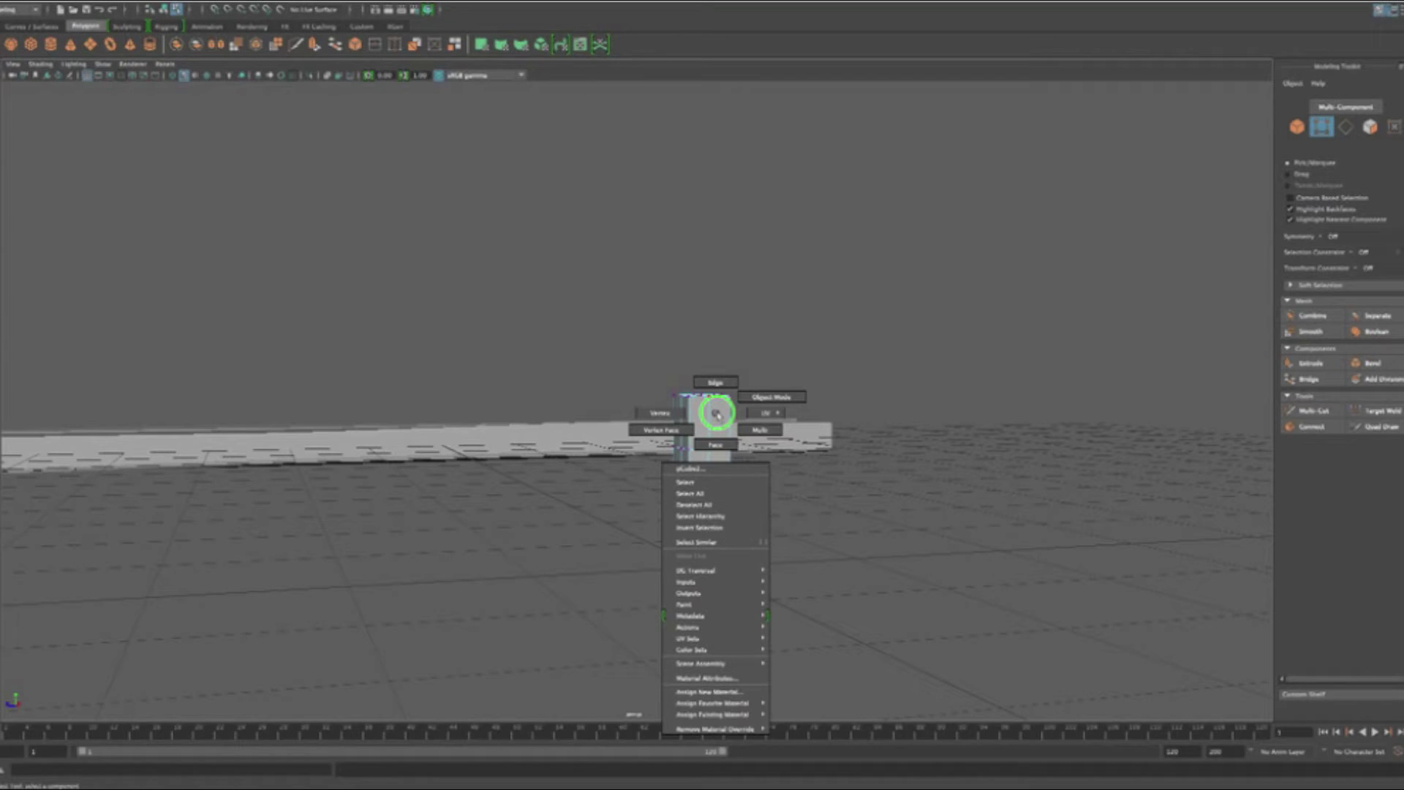
pyautogui.click(717, 415)
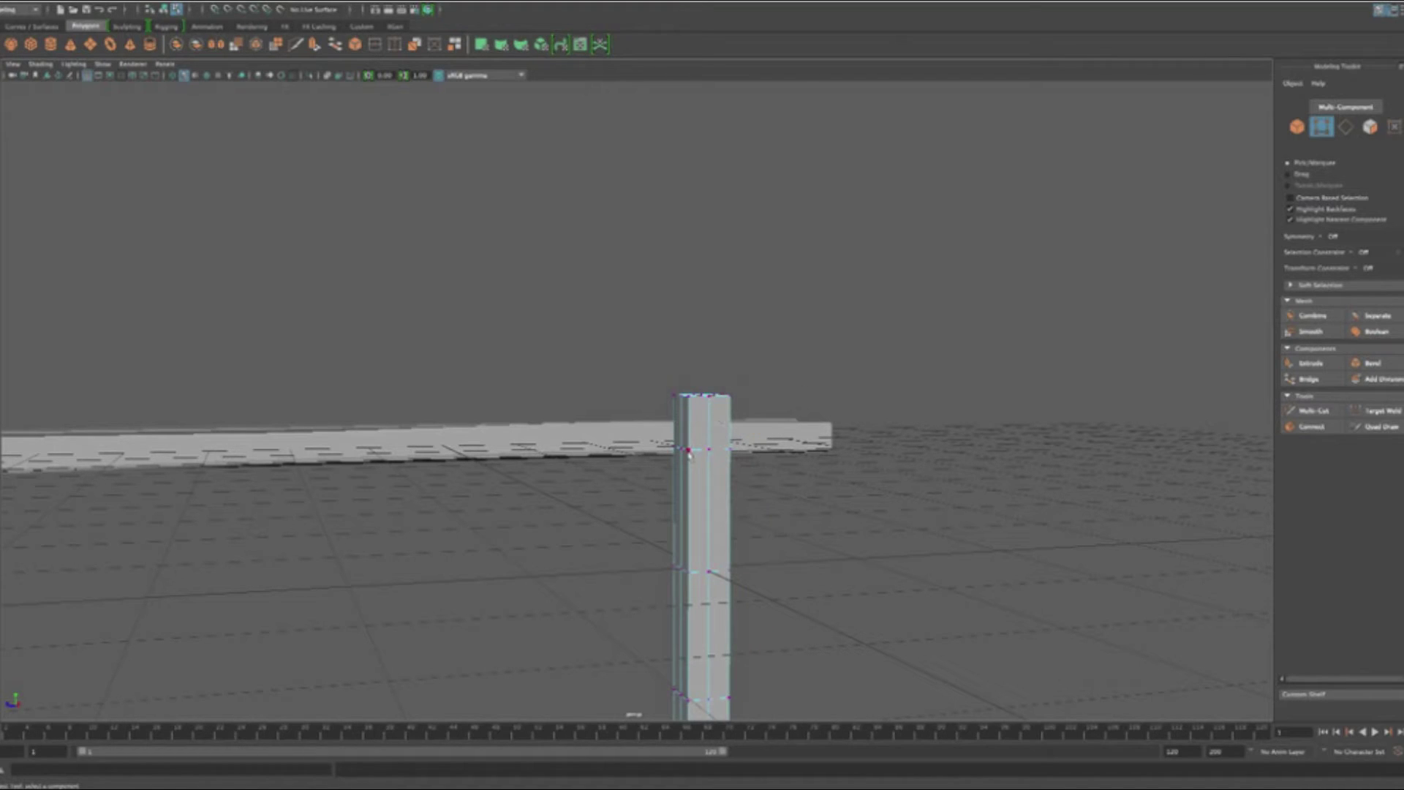
pyautogui.press('space')
pyautogui.press('space')
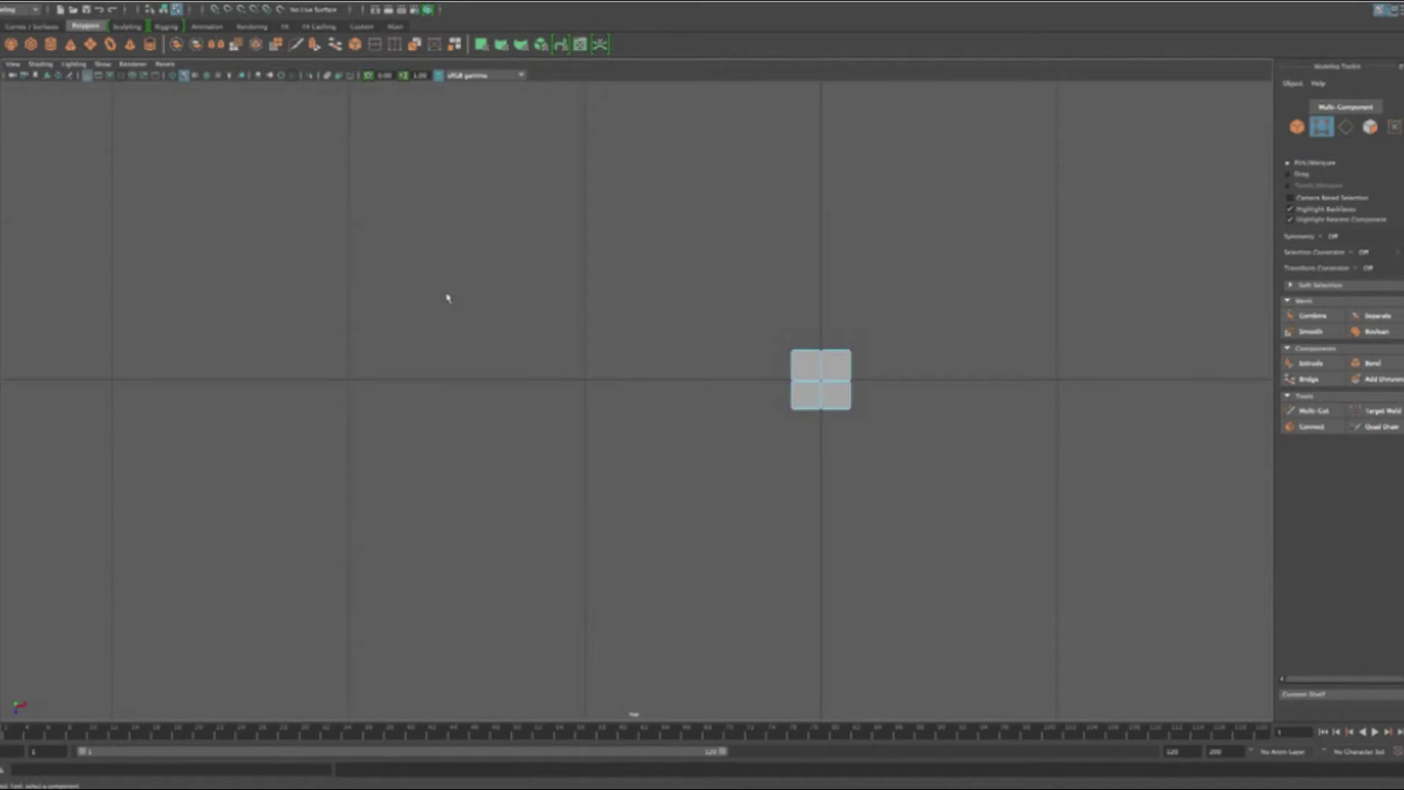
pyautogui.keyDown('alt'); pyautogui.moveTo(812, 383); pyautogui.dragTo(641, 383, button='middle'); pyautogui.keyUp('alt')
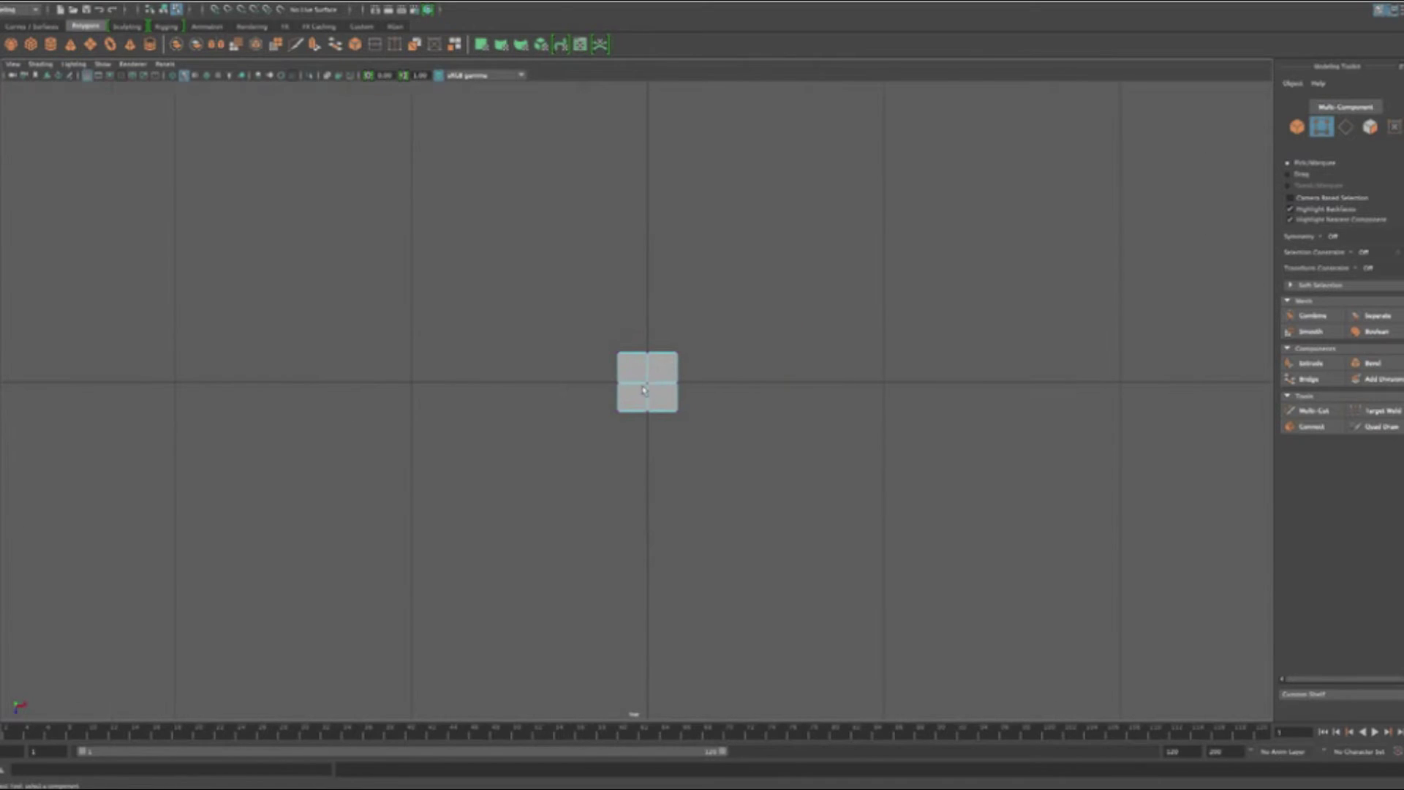
pyautogui.scroll(4, 641, 384)
pyautogui.scroll(2, 642, 388)
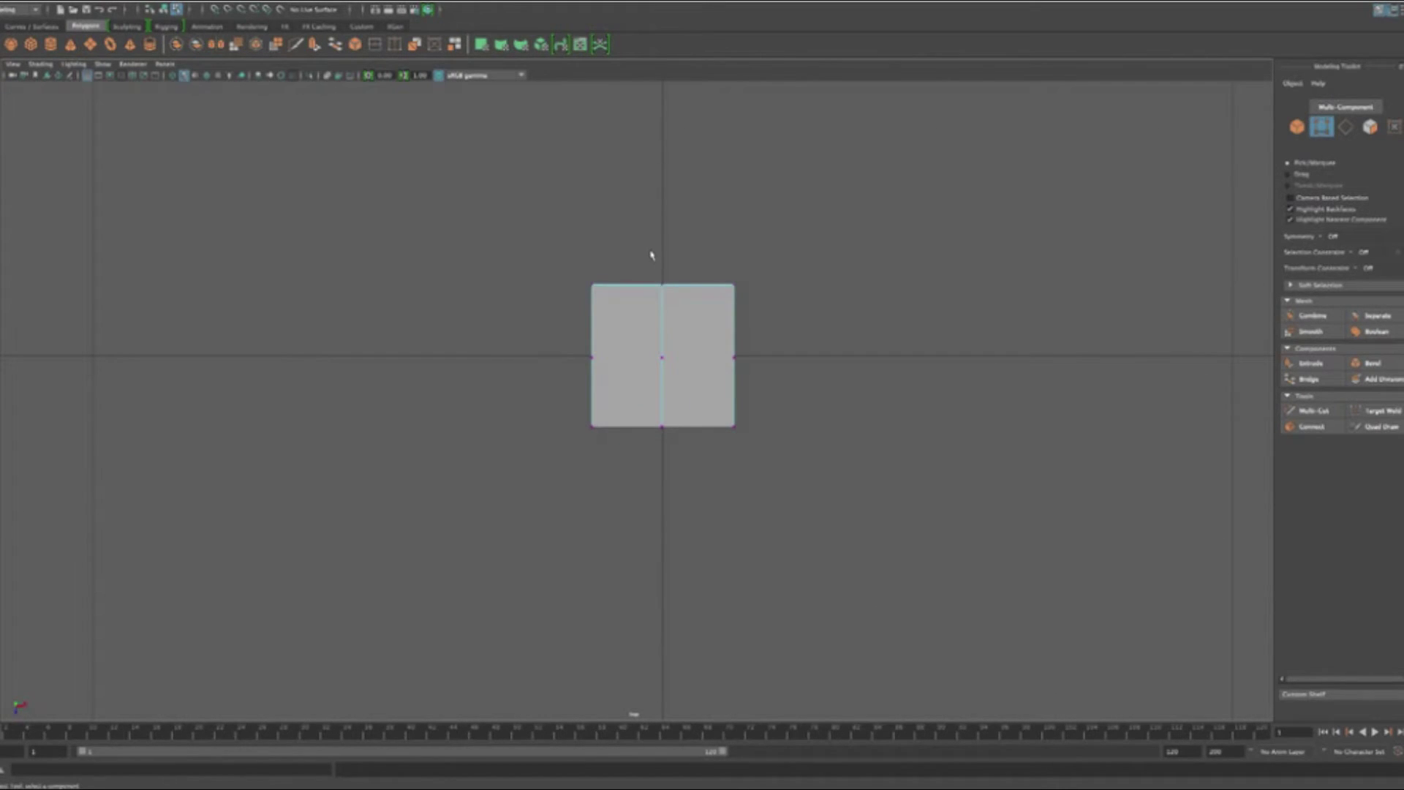
# Select the four side-midpoint vertices of the square cross-section, leaving the centre vertices out.
pyautogui.moveTo(650, 257)
pyautogui.mouseDown()
pyautogui.moveTo(685, 371)
pyautogui.moveTo(687, 488)
pyautogui.mouseUp()
pyautogui.moveTo(636, 238); pyautogui.dragTo(695, 477)
pyautogui.moveTo(517, 344); pyautogui.dragTo(635, 381)
pyautogui.moveTo(721, 371)
pyautogui.mouseDown()
pyautogui.moveTo(727, 348)
pyautogui.moveTo(703, 322)
pyautogui.mouseUp()
pyautogui.press('space')
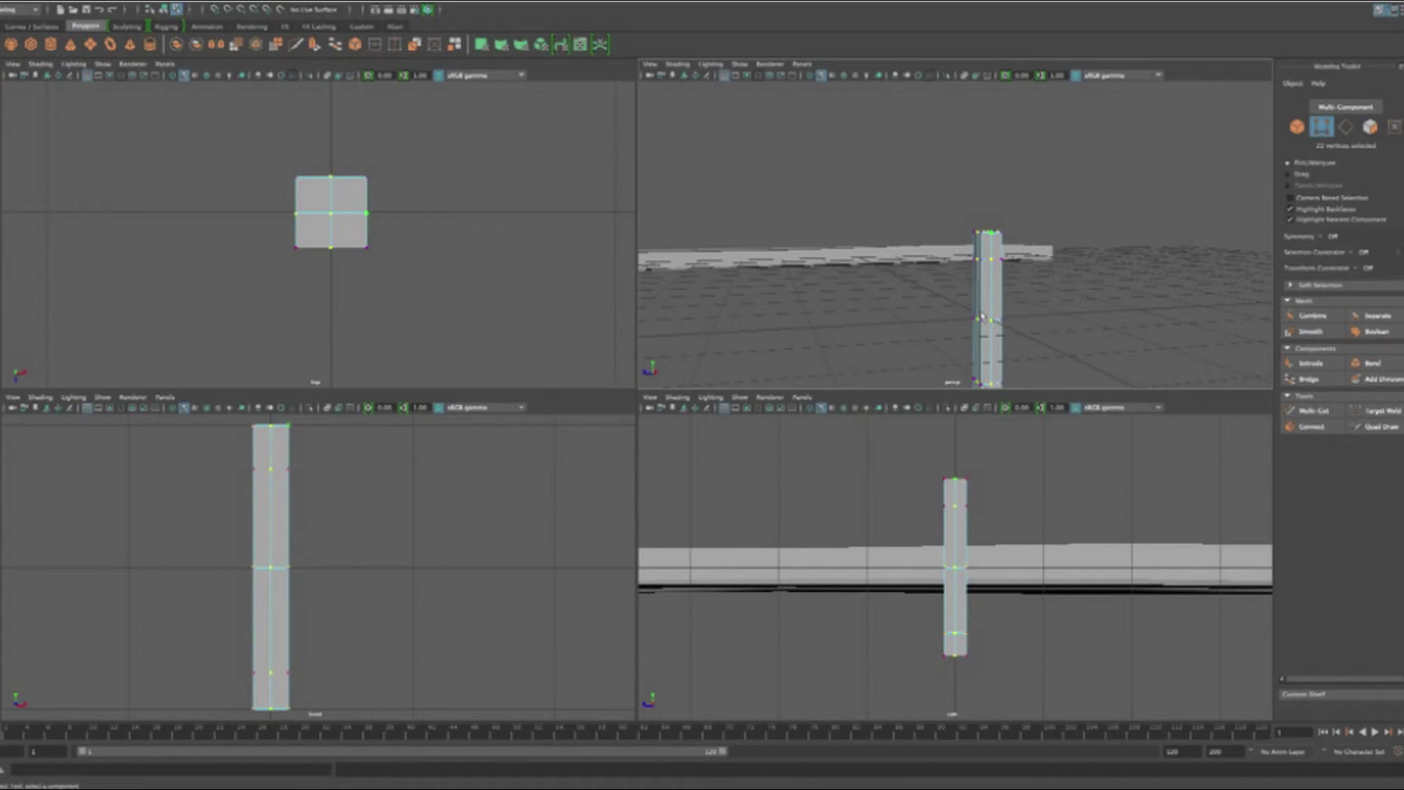
pyautogui.press('space')
pyautogui.keyDown('alt'); pyautogui.moveTo(802, 458); pyautogui.dragTo(702, 623, button='right'); pyautogui.keyUp('alt')
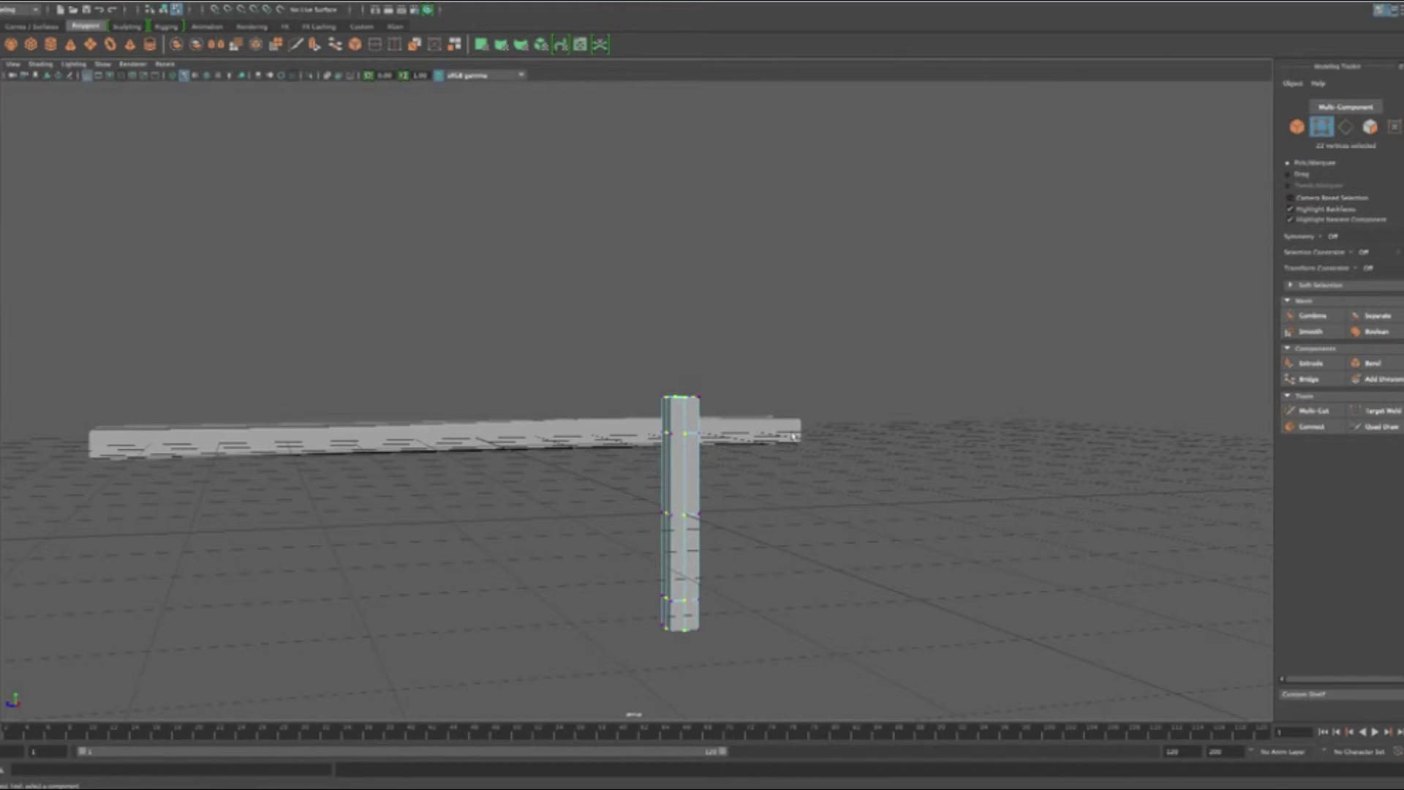
pyautogui.press('space')
pyautogui.press('space')
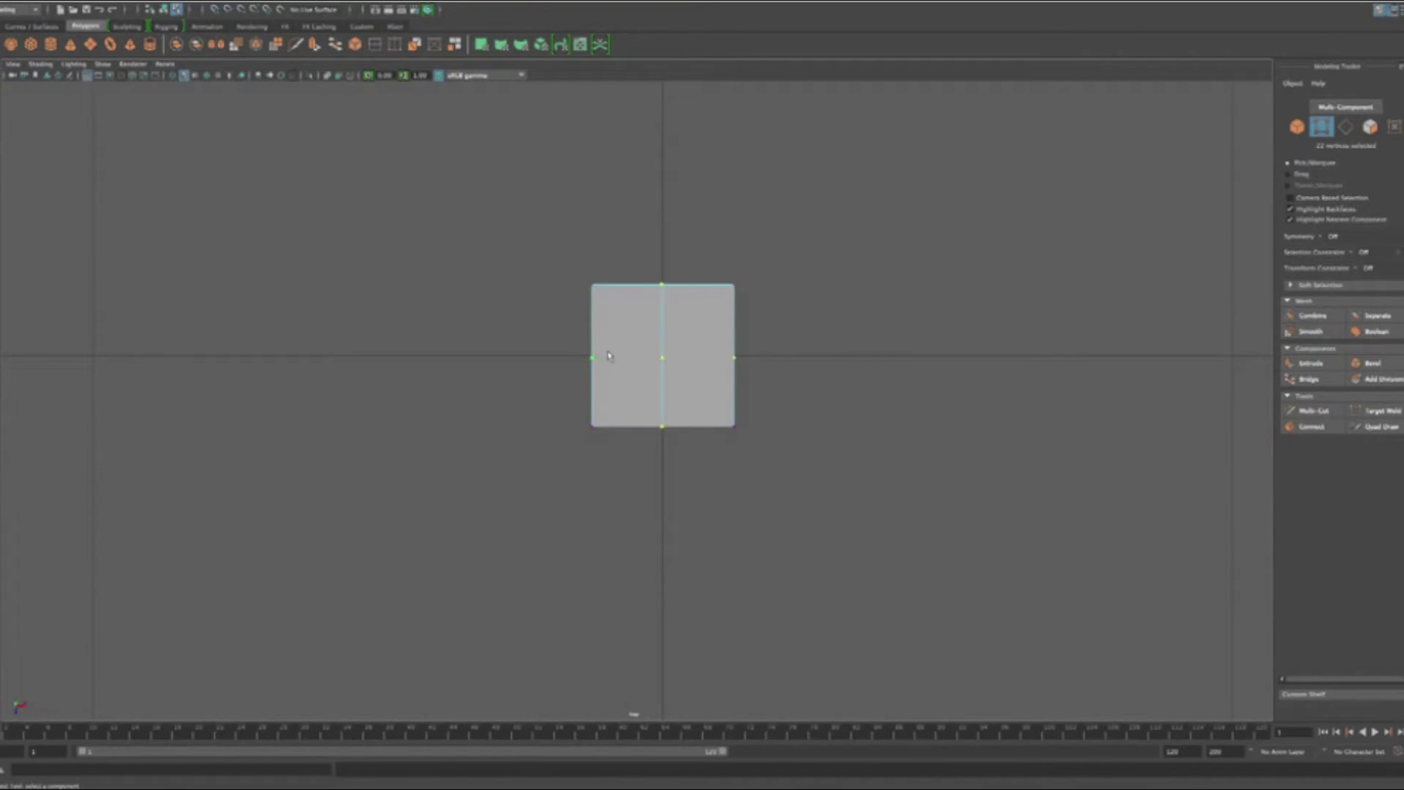
# Scale the midpoint vertices outward on both axes to turn the square section into an octagon.
pyautogui.press('r')
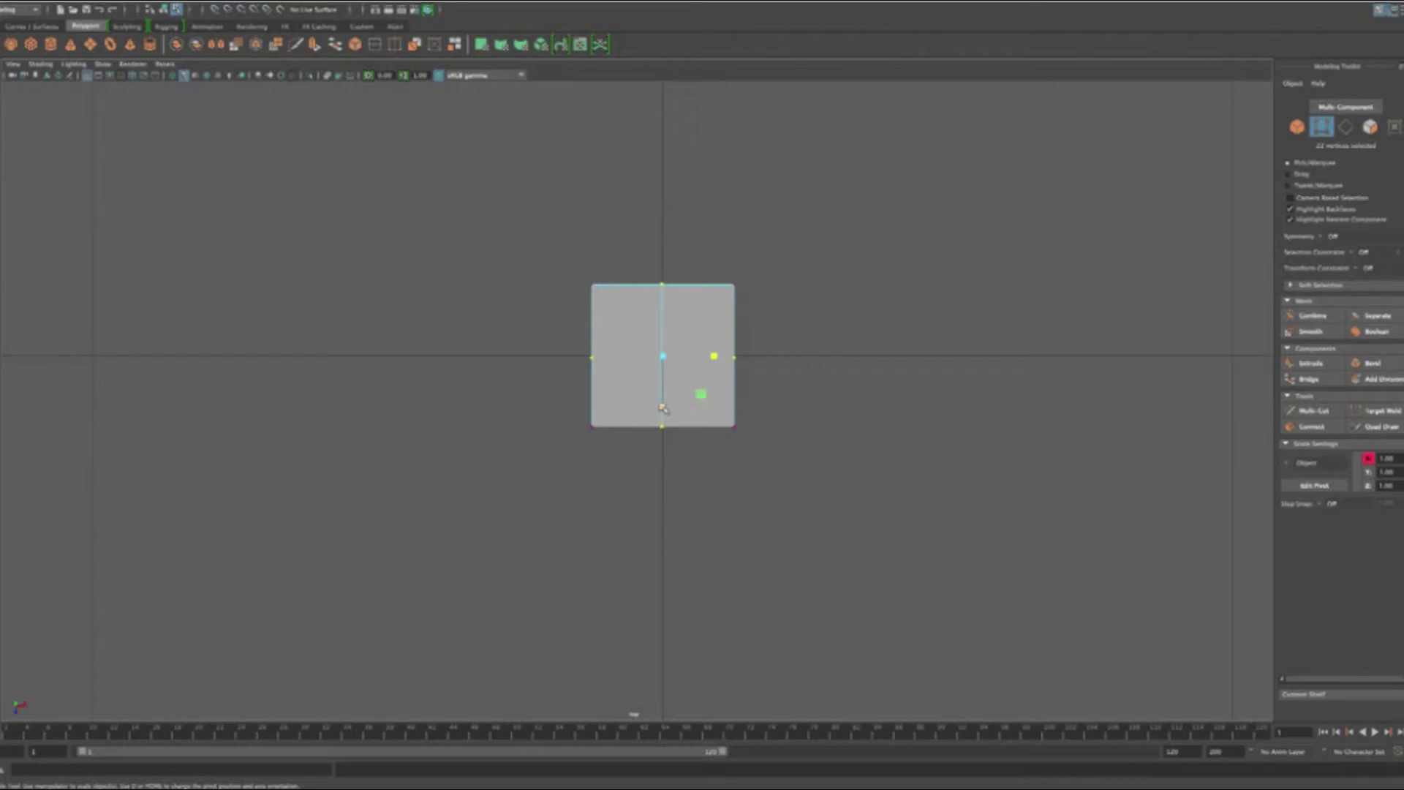
pyautogui.moveTo(662, 407); pyautogui.dragTo(662, 421)
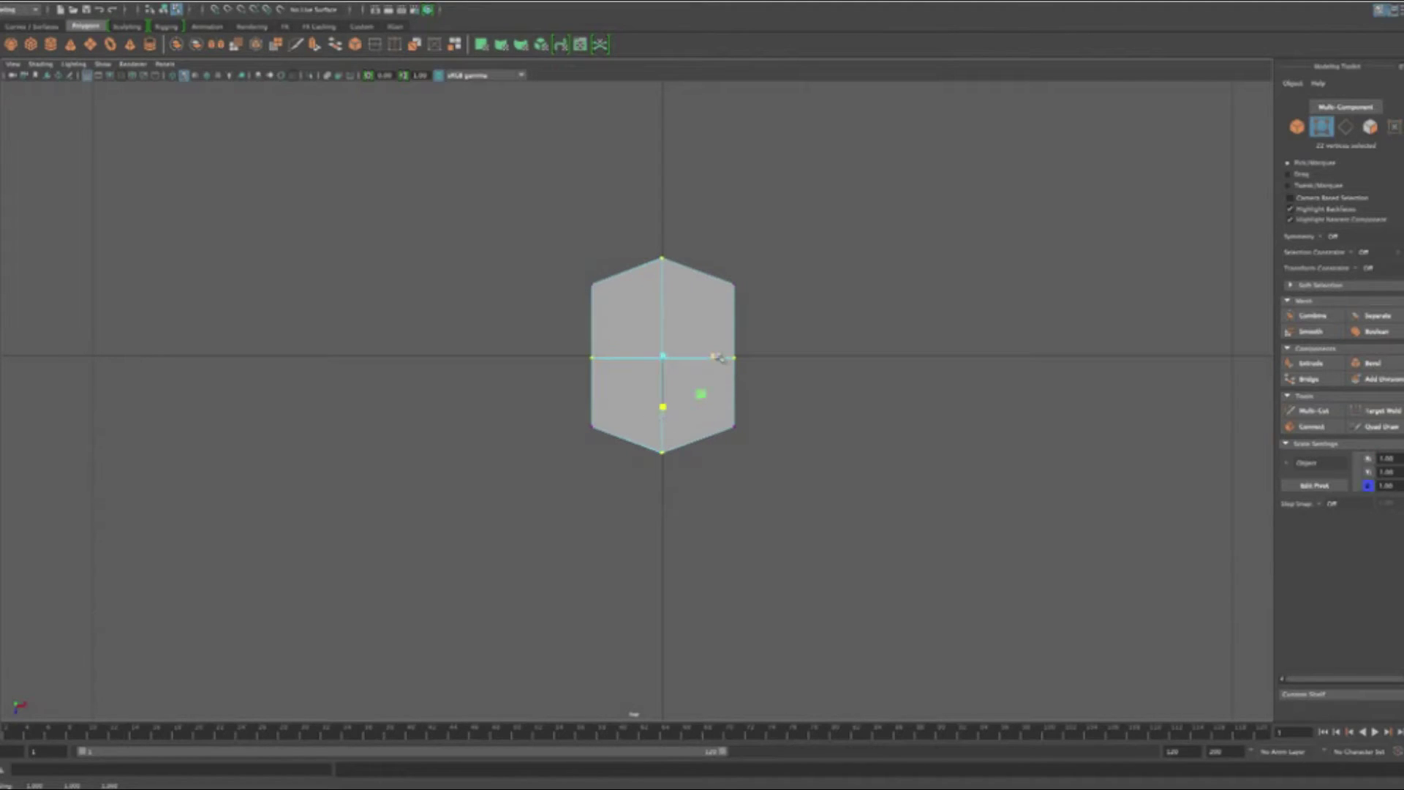
pyautogui.moveTo(713, 357); pyautogui.dragTo(735, 356)
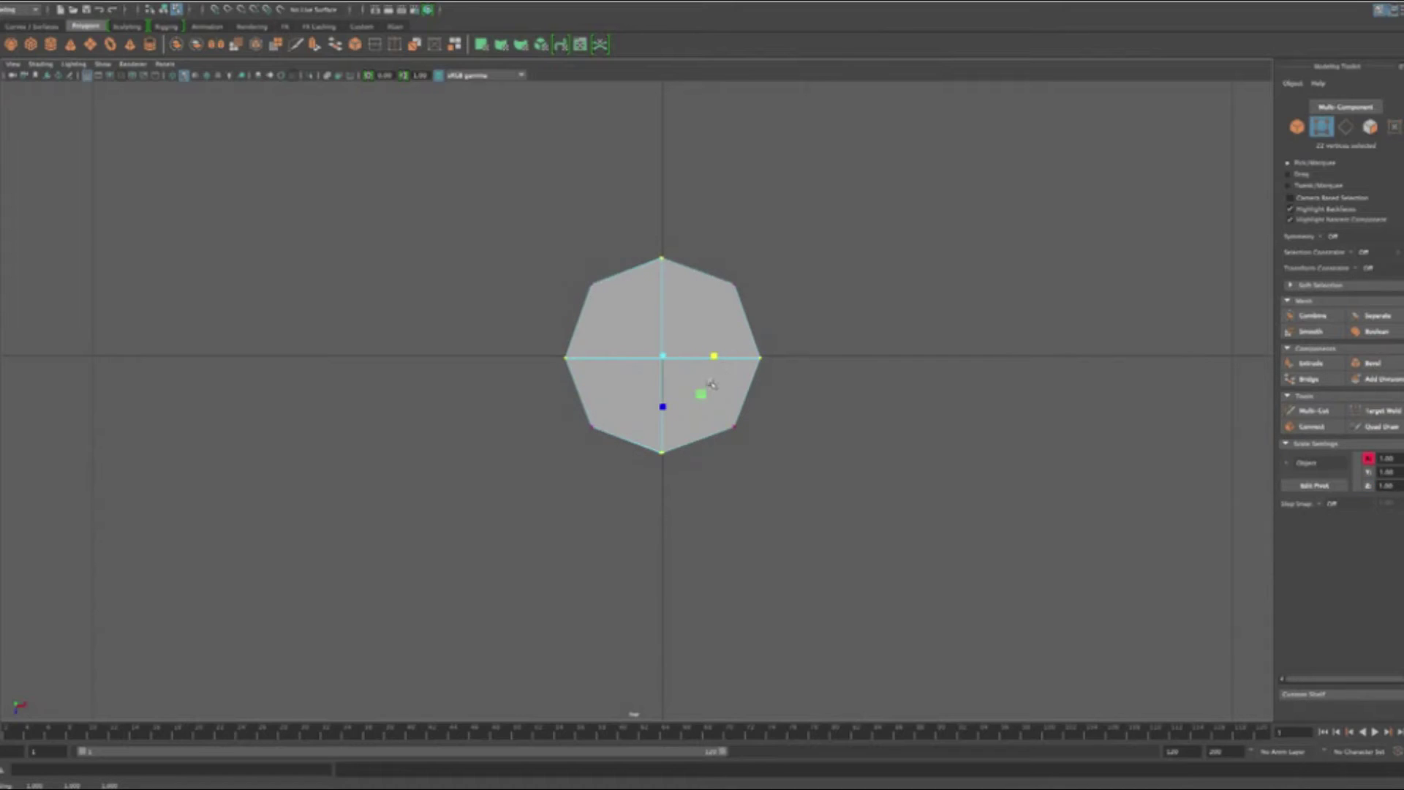
pyautogui.press('space')
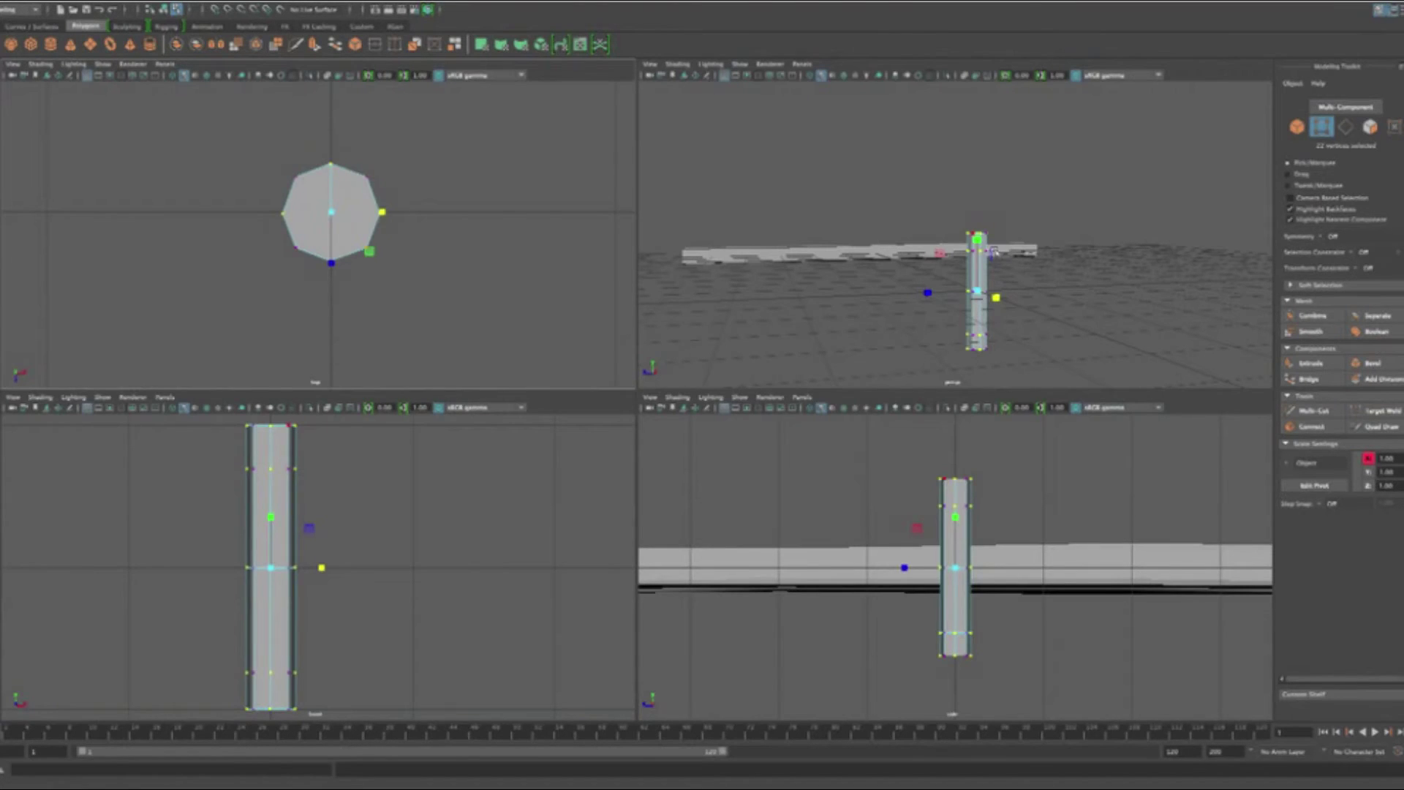
# In the perspective view, select the faces on top of the octagonal column.
pyautogui.press('space')
pyautogui.keyDown('alt'); pyautogui.moveTo(761, 472); pyautogui.dragTo(866, 464); pyautogui.keyUp('alt')
pyautogui.rightClick(598, 425)
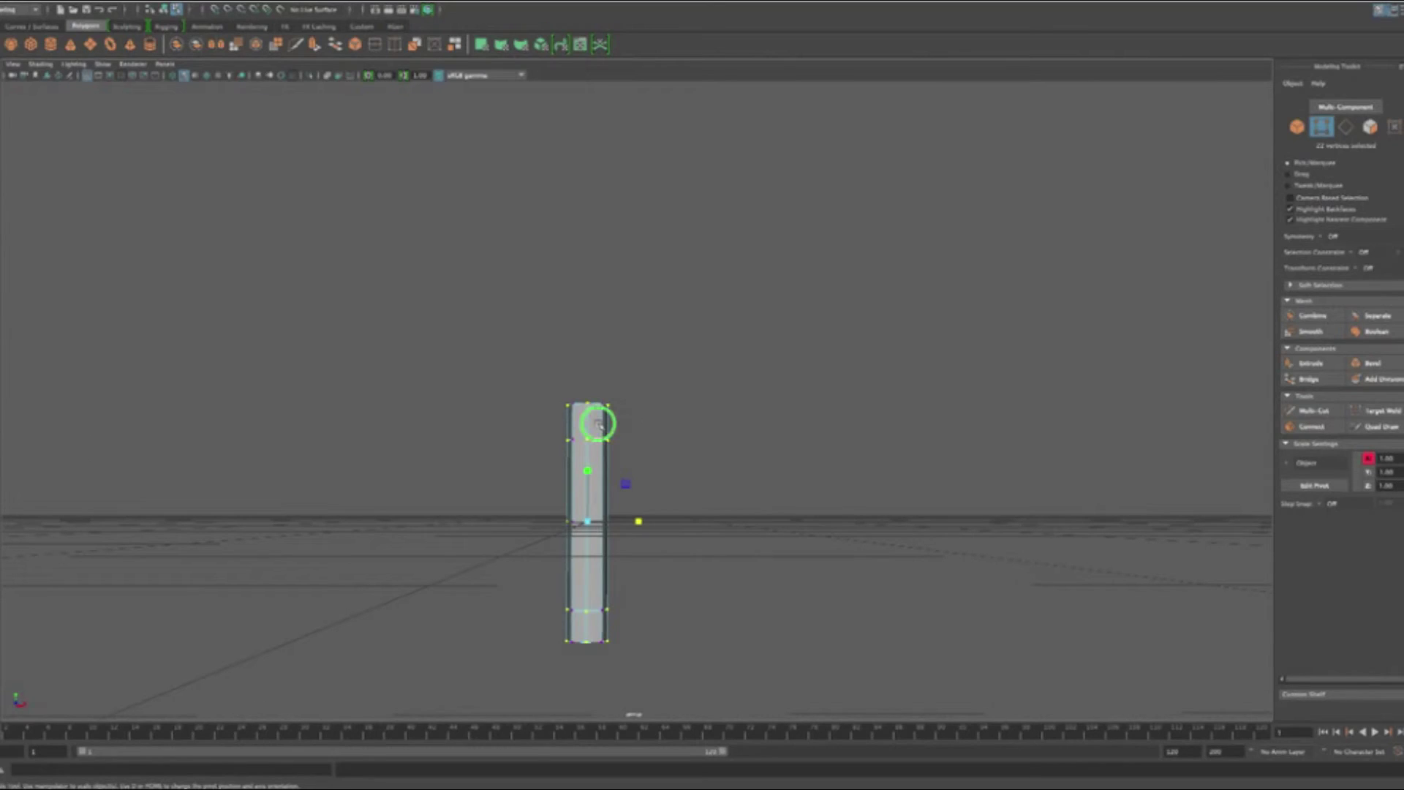
pyautogui.moveTo(598, 424); pyautogui.dragTo(647, 411, button='right')
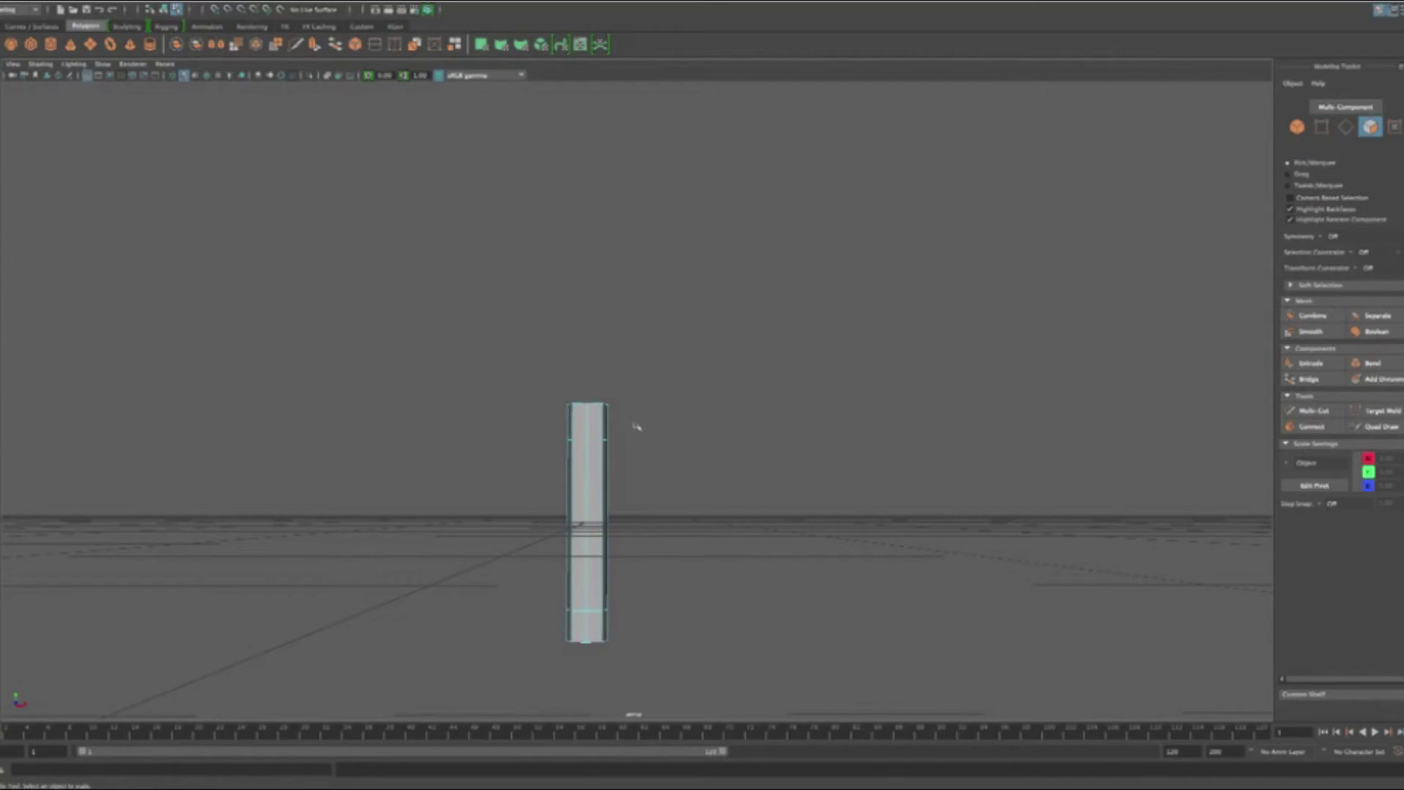
pyautogui.moveTo(636, 427)
pyautogui.keyDown('alt'); pyautogui.mouseDown()
pyautogui.moveTo(589, 432)
pyautogui.moveTo(630, 439)
pyautogui.moveTo(658, 470)
pyautogui.moveTo(656, 444)
pyautogui.moveTo(633, 429)
pyautogui.mouseUp(); pyautogui.keyUp('alt')
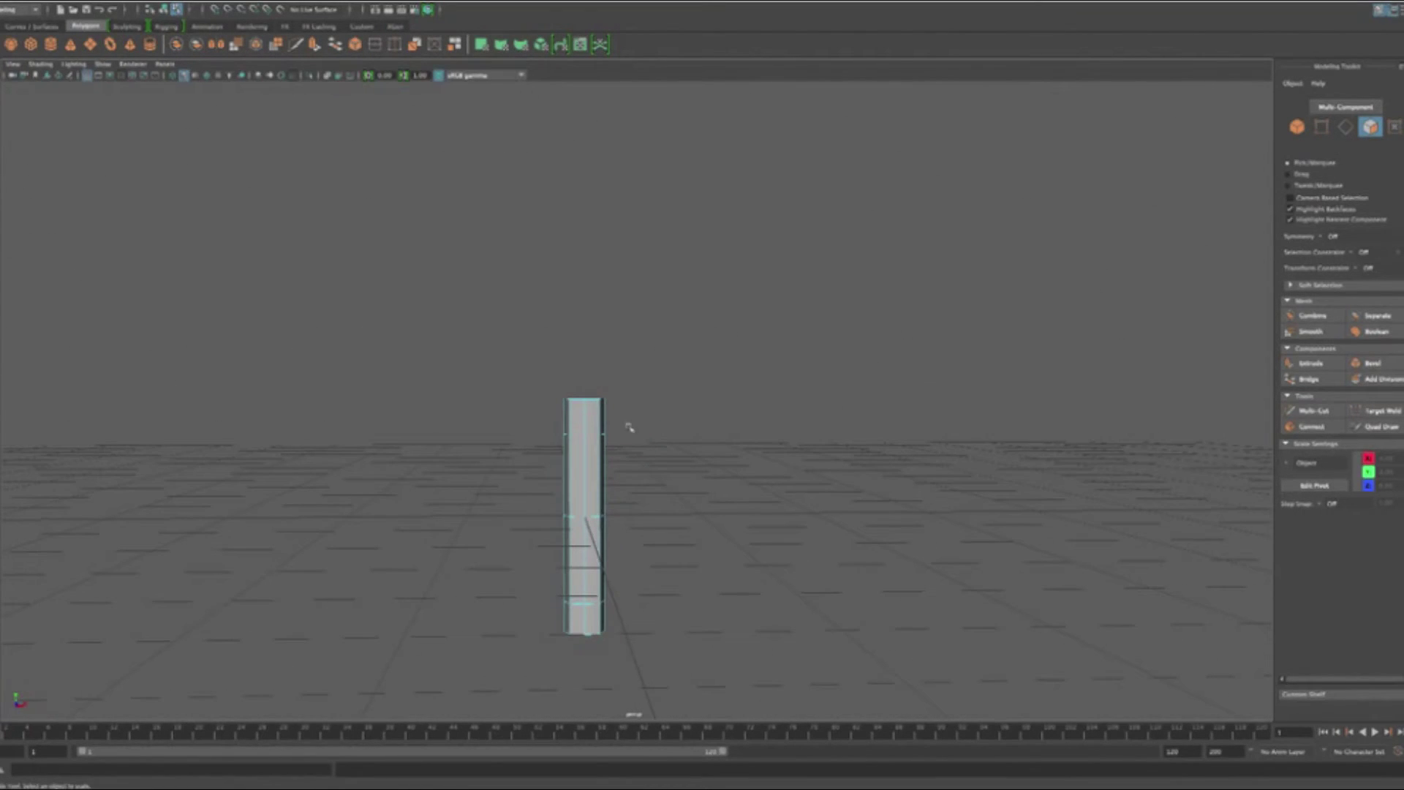
pyautogui.moveTo(505, 416); pyautogui.dragTo(507, 416)
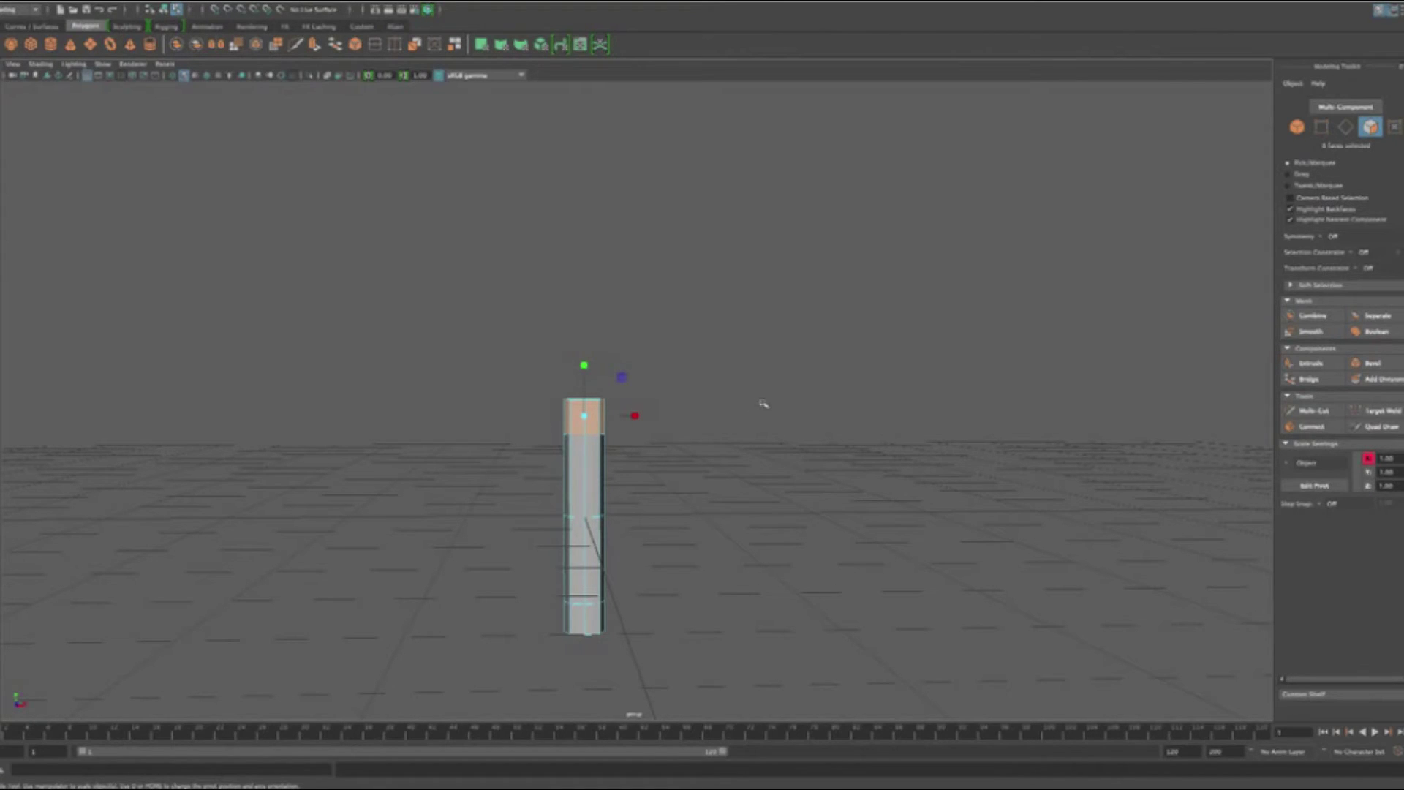
pyautogui.keyDown('alt'); pyautogui.moveTo(761, 407); pyautogui.dragTo(757, 388); pyautogui.keyUp('alt')
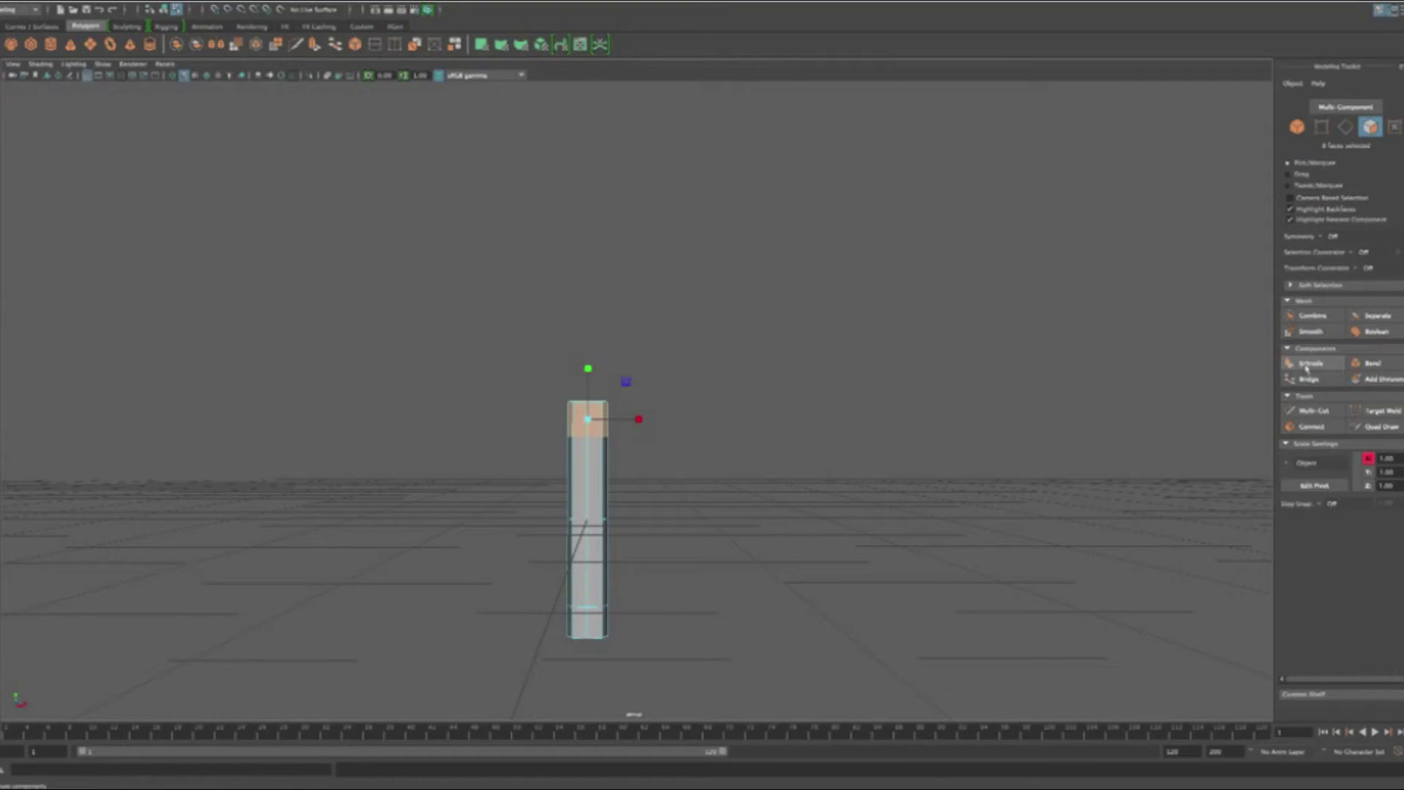
# Extrude the column's top faces and scale them outward into a broad nail head.
pyautogui.click(1308, 363)
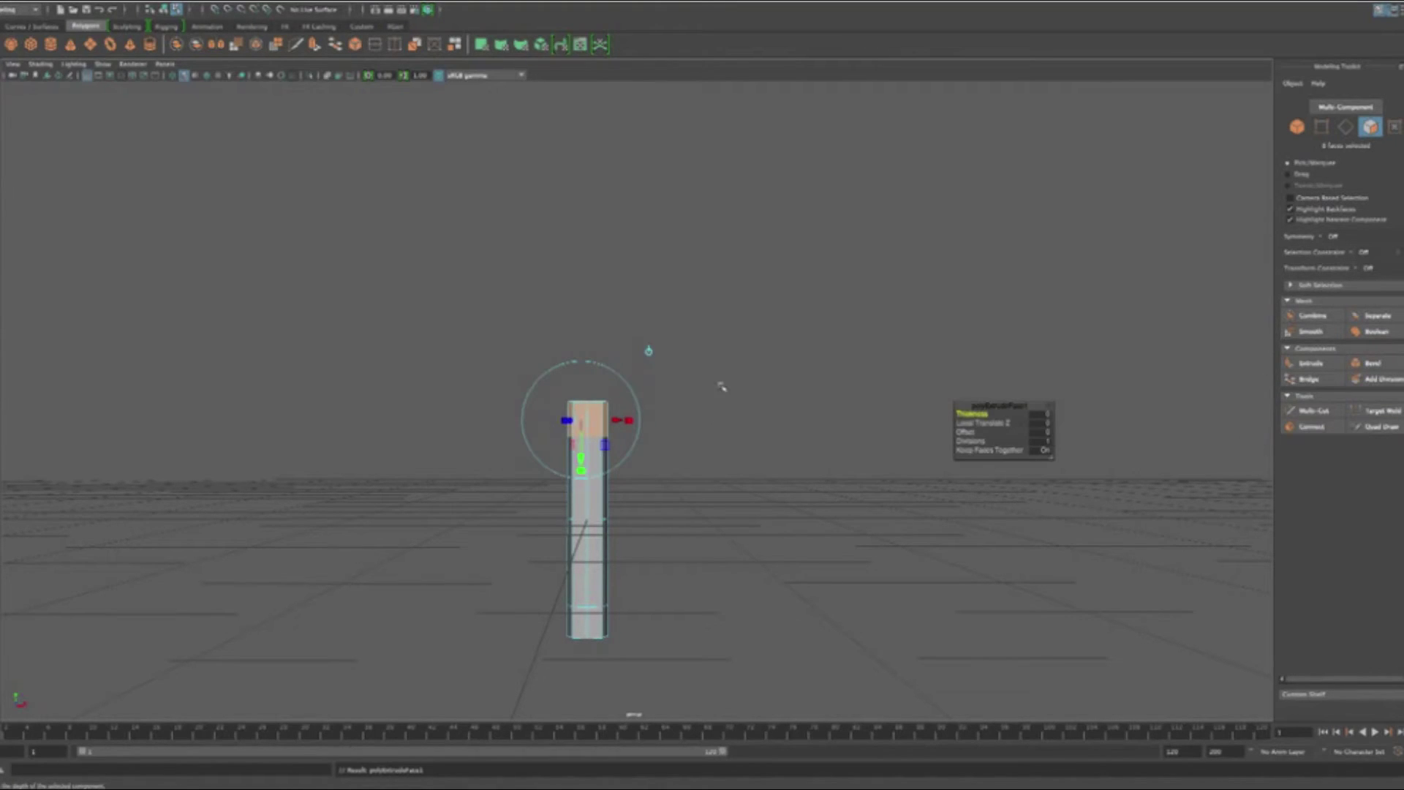
pyautogui.press('space')
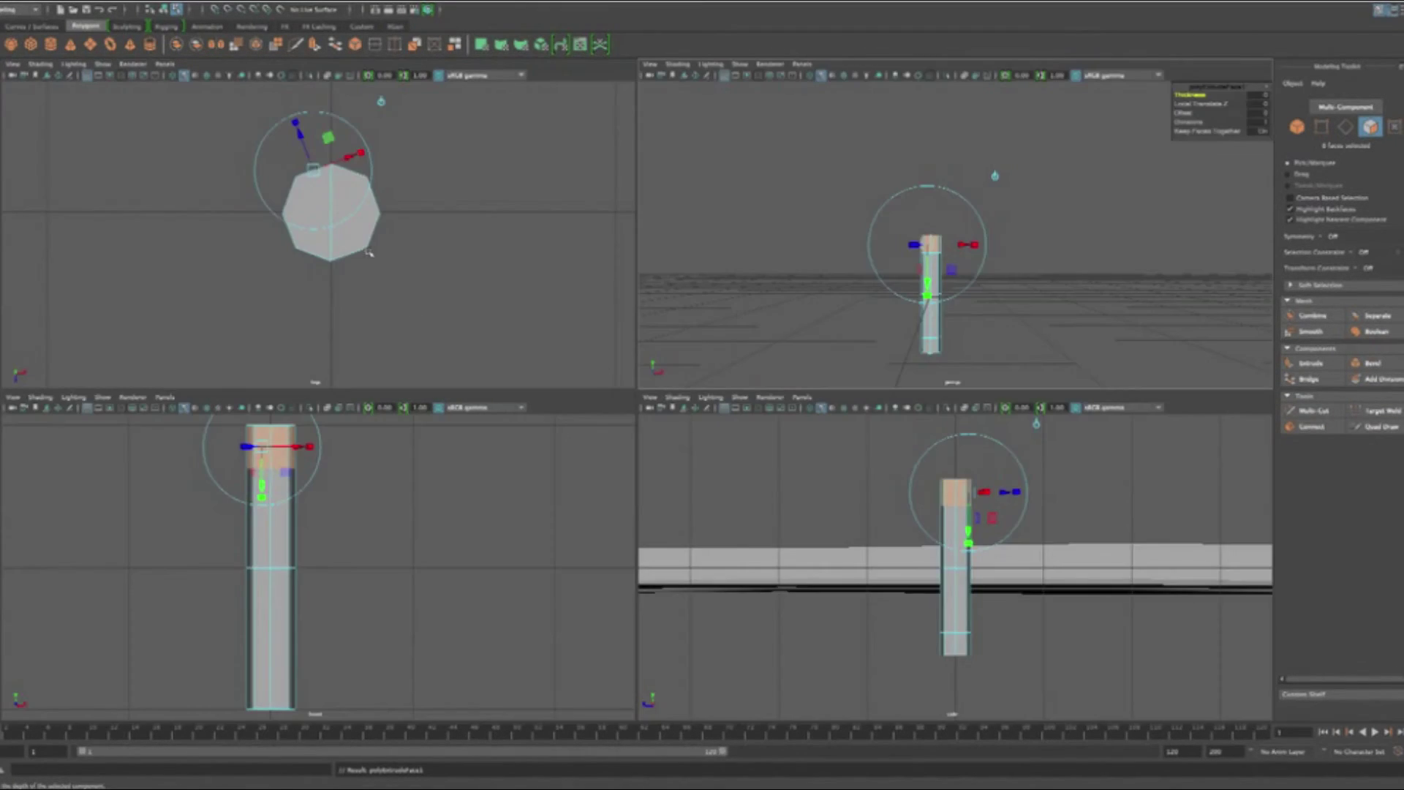
pyautogui.press('space')
pyautogui.click(694, 383)
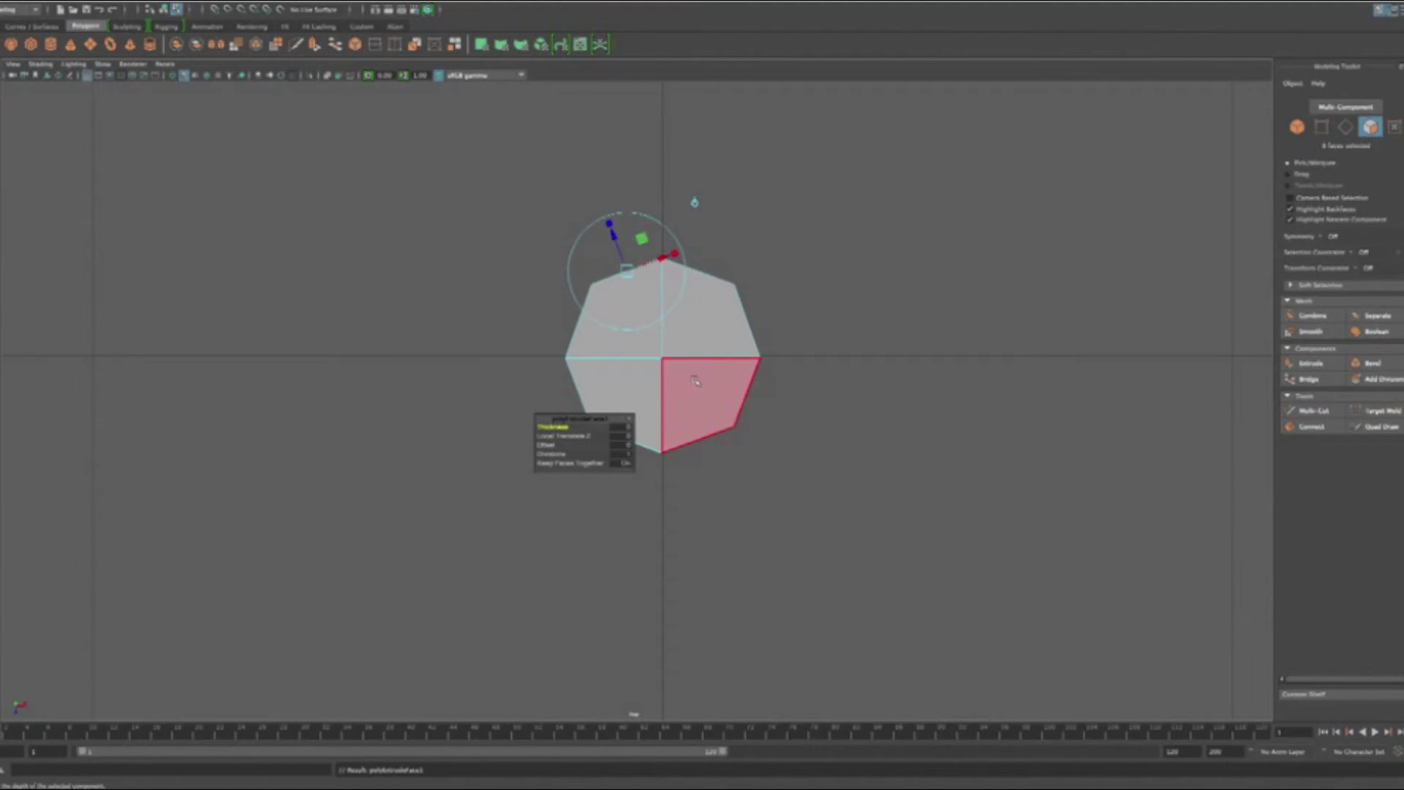
pyautogui.press('r')
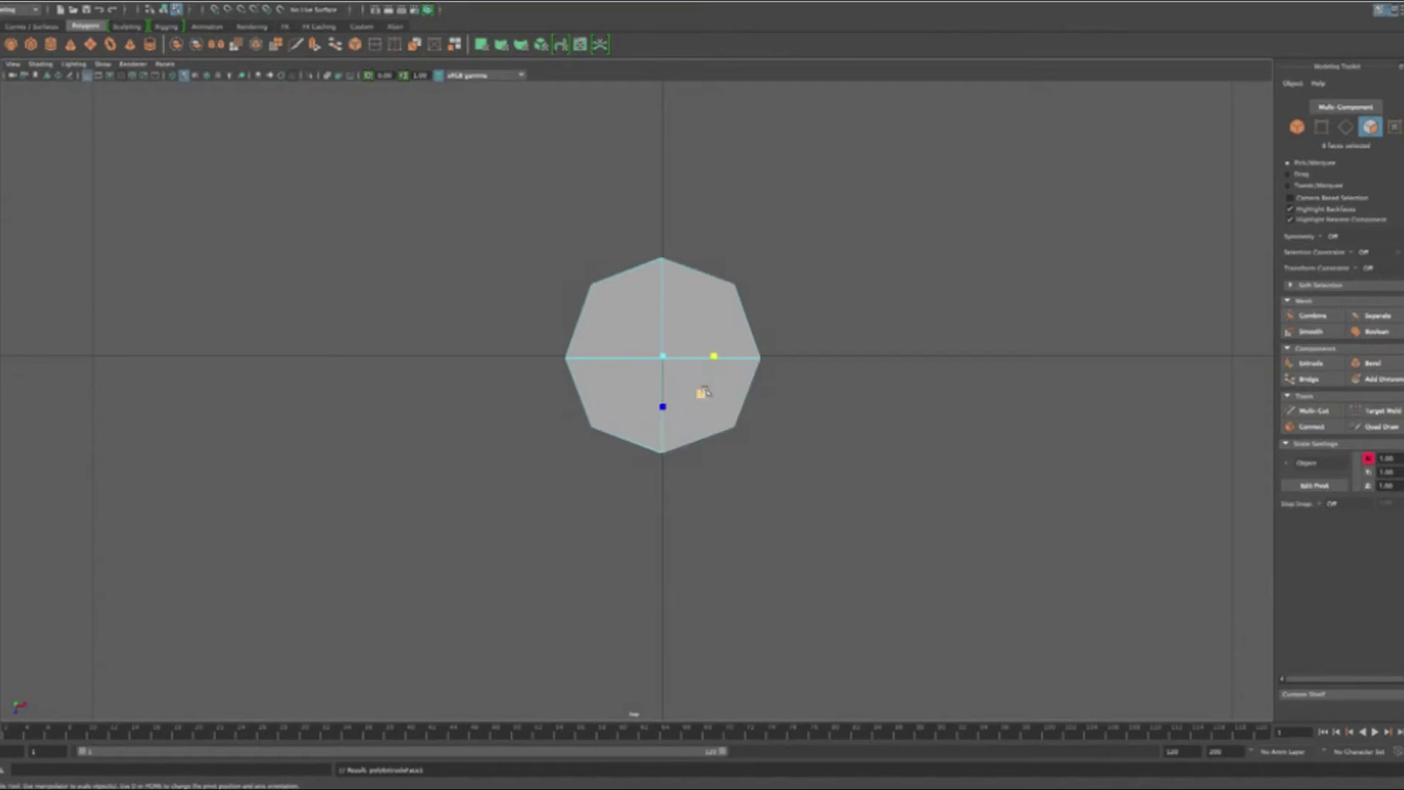
pyautogui.moveTo(702, 395); pyautogui.dragTo(720, 408)
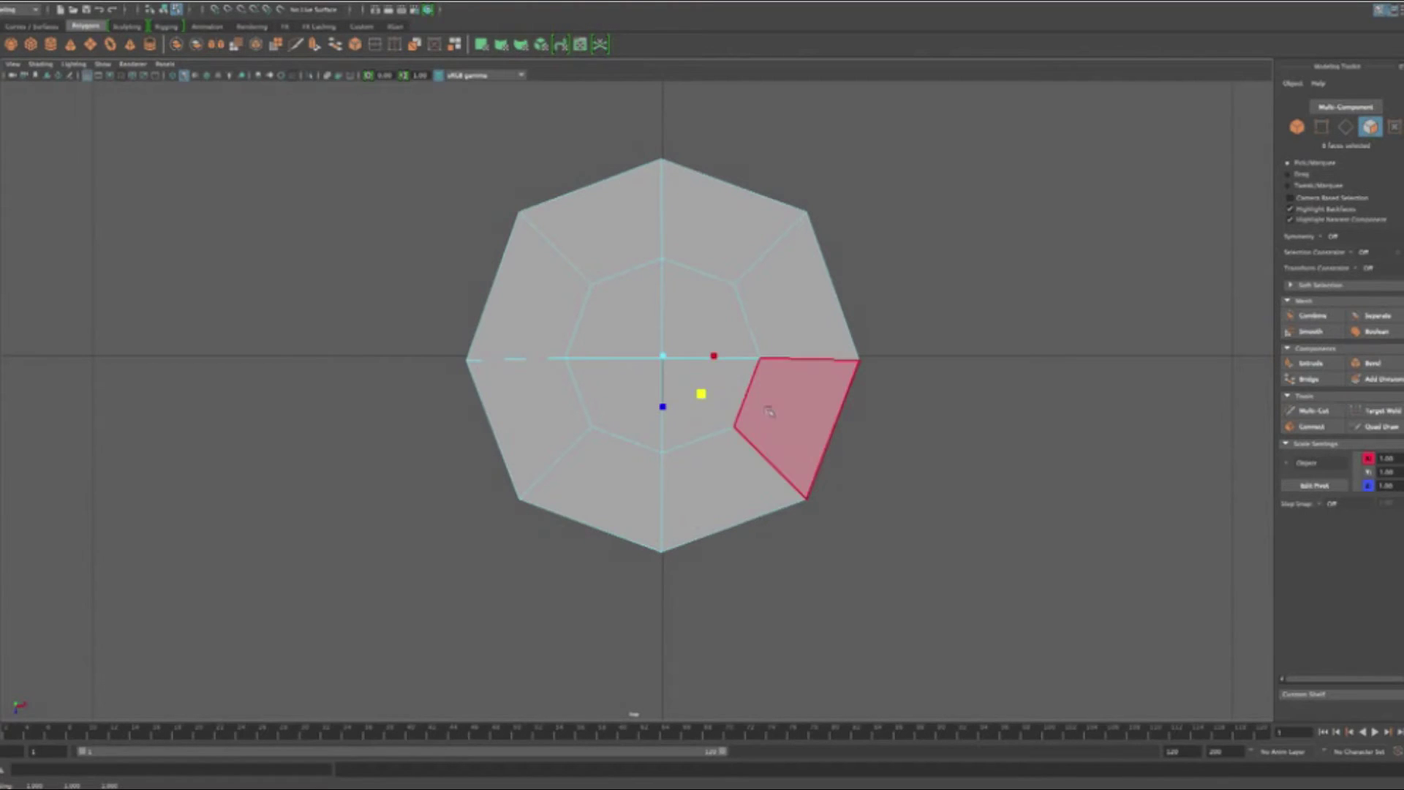
pyautogui.press('space')
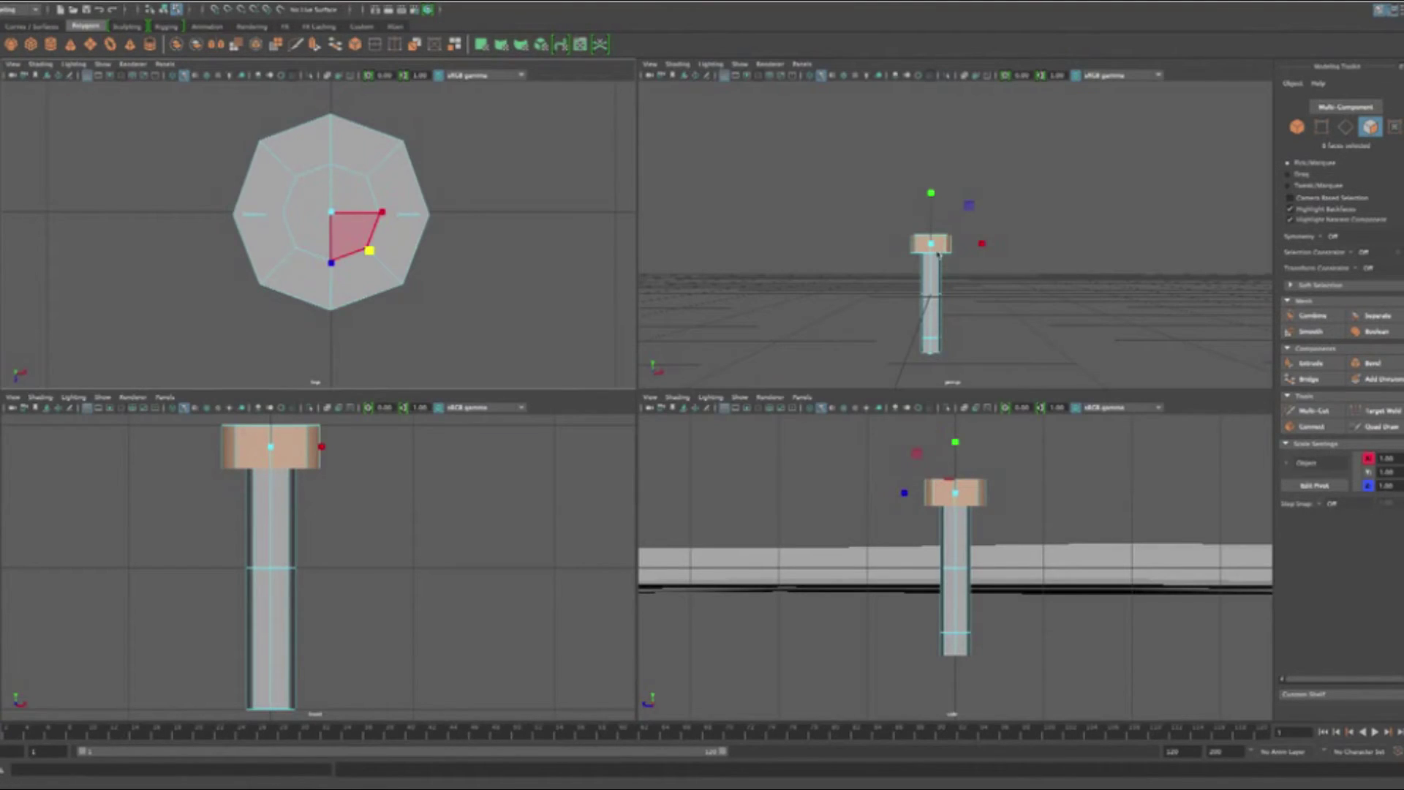
pyautogui.press('space')
pyautogui.keyDown('alt'); pyautogui.moveTo(671, 465); pyautogui.dragTo(664, 497); pyautogui.keyUp('alt')
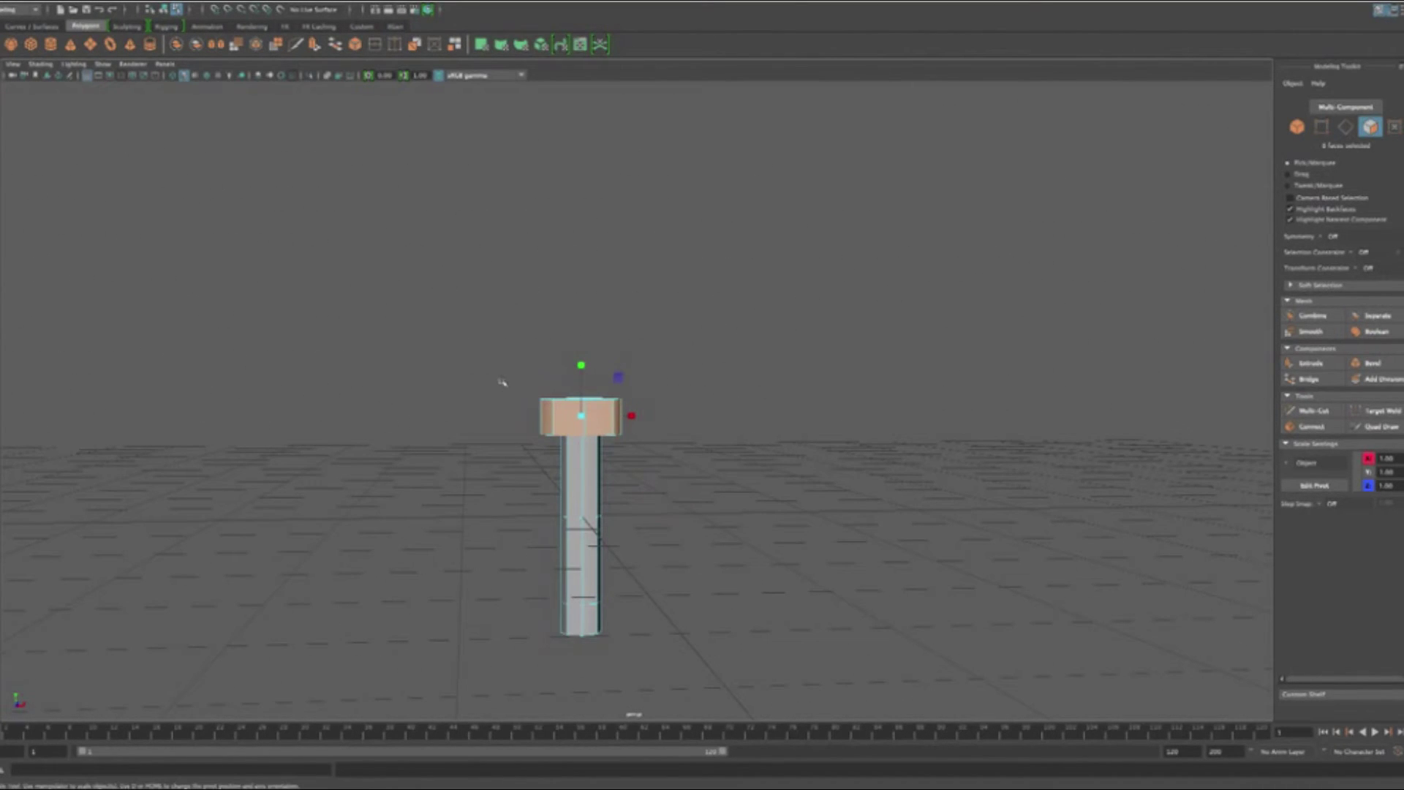
pyautogui.moveTo(505, 384); pyautogui.dragTo(668, 450)
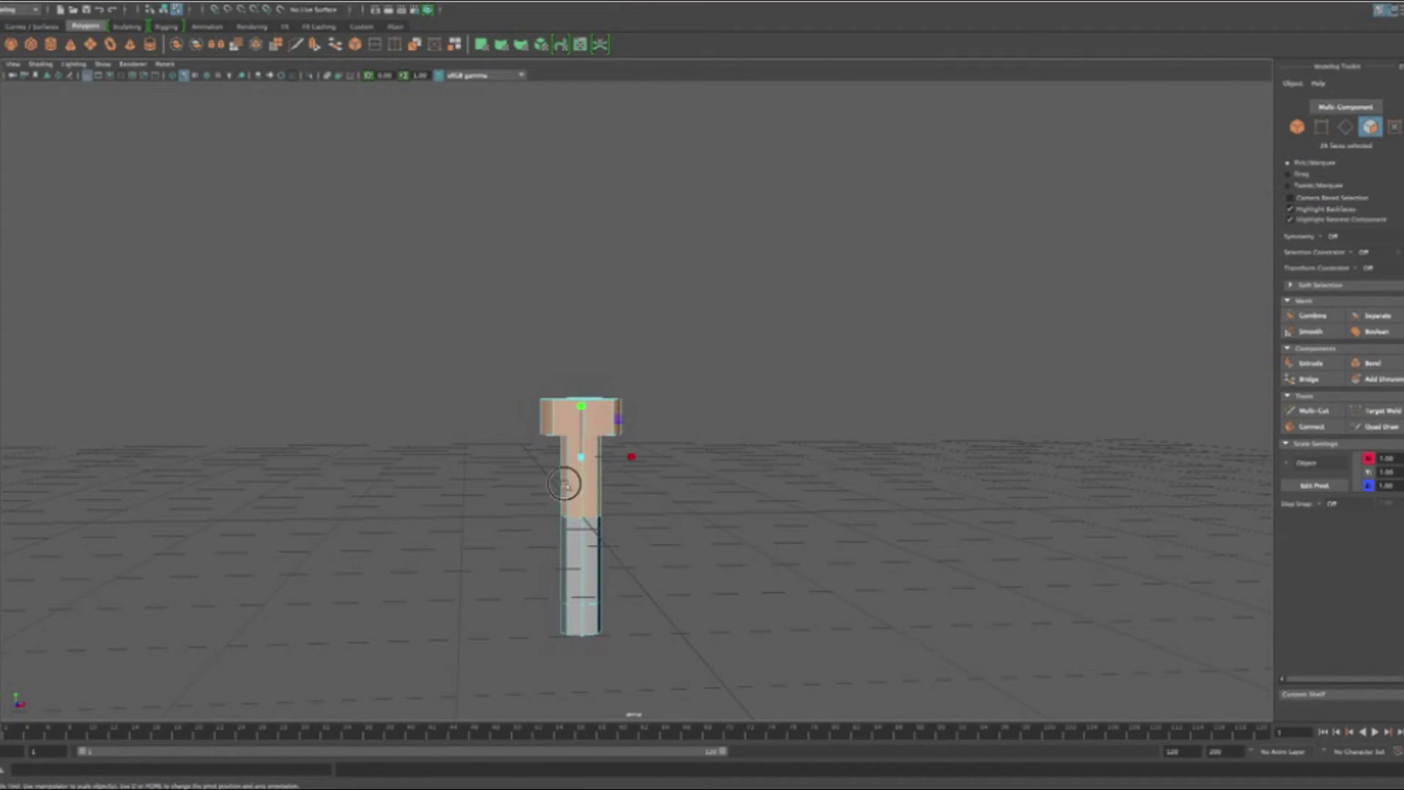
pyautogui.moveTo(564, 484); pyautogui.dragTo(484, 477)
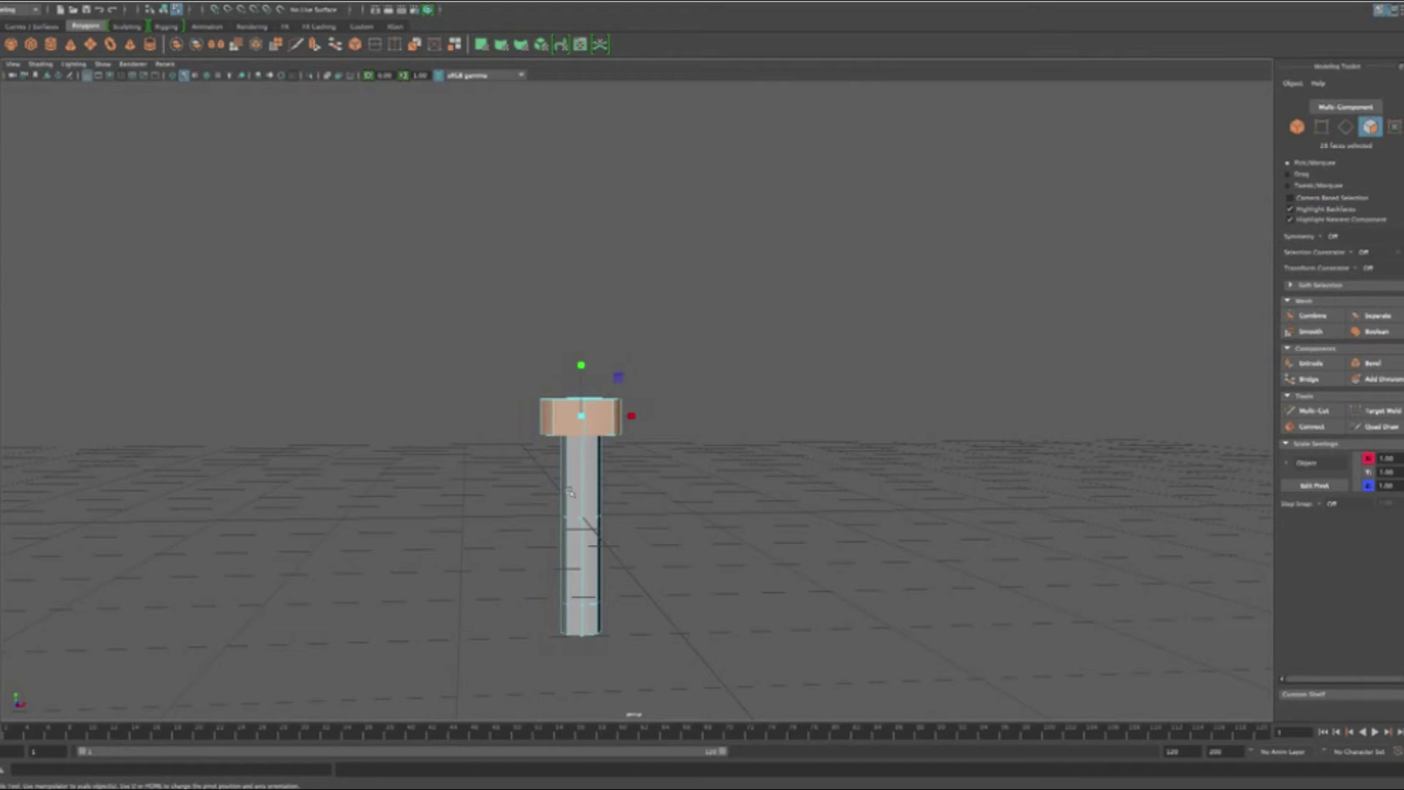
pyautogui.keyDown('alt'); pyautogui.moveTo(734, 450); pyautogui.dragTo(589, 397); pyautogui.keyUp('alt')
pyautogui.keyDown('alt'); pyautogui.moveTo(660, 496); pyautogui.dragTo(658, 659); pyautogui.keyUp('alt')
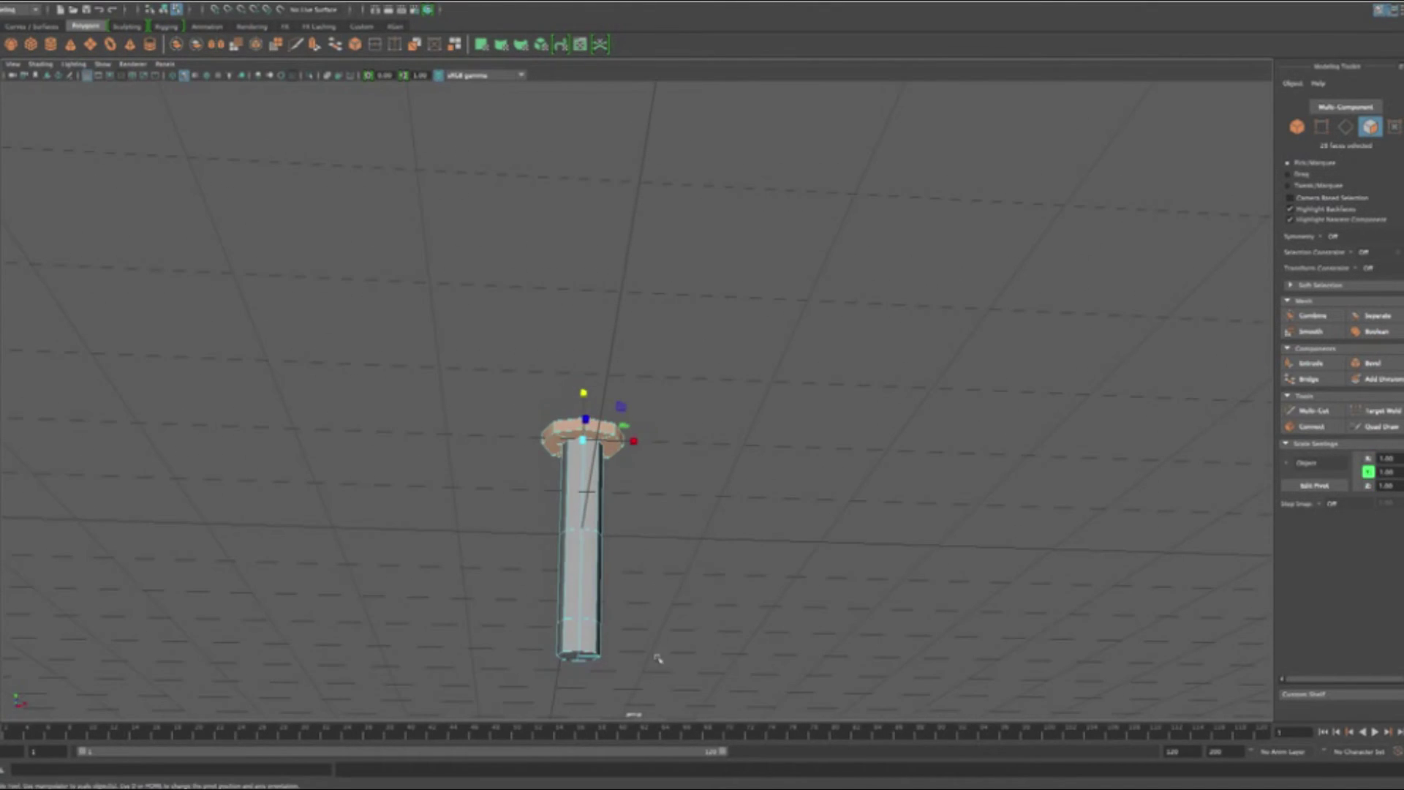
# Drag the shank's bottom centre vertex down along Y into a sharp point.
pyautogui.rightClick(591, 609)
pyautogui.moveTo(590, 609); pyautogui.dragTo(534, 474, button='right')
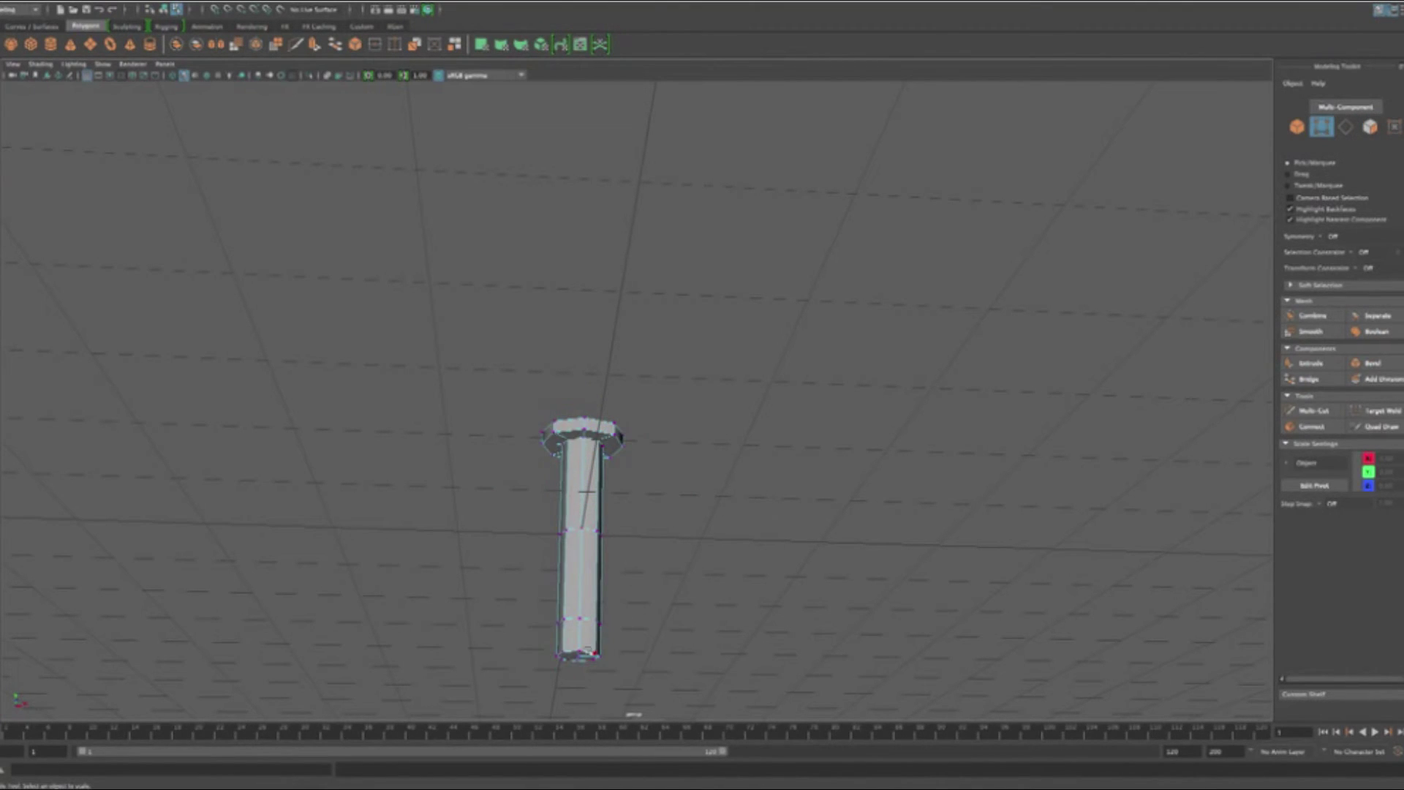
pyautogui.click(581, 656)
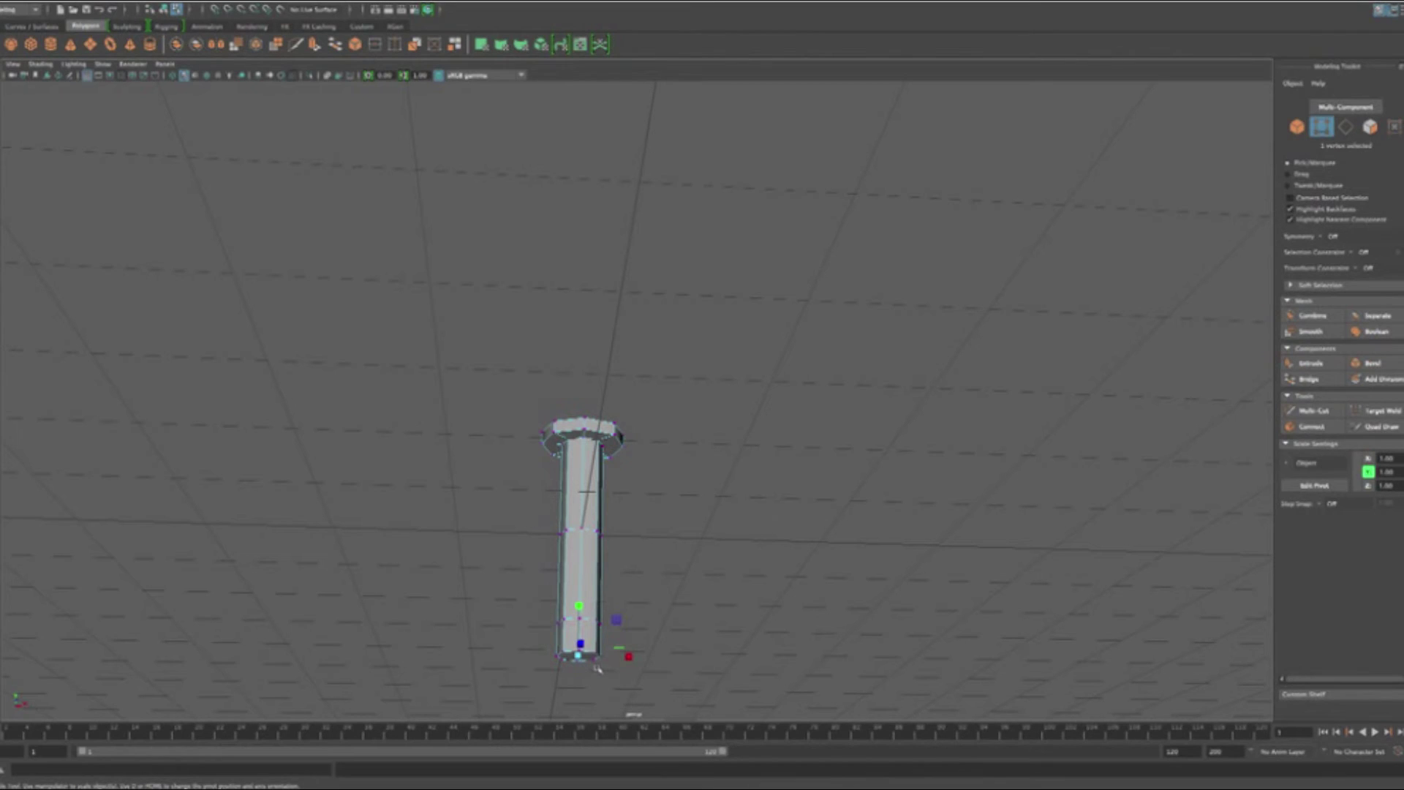
pyautogui.press('w')
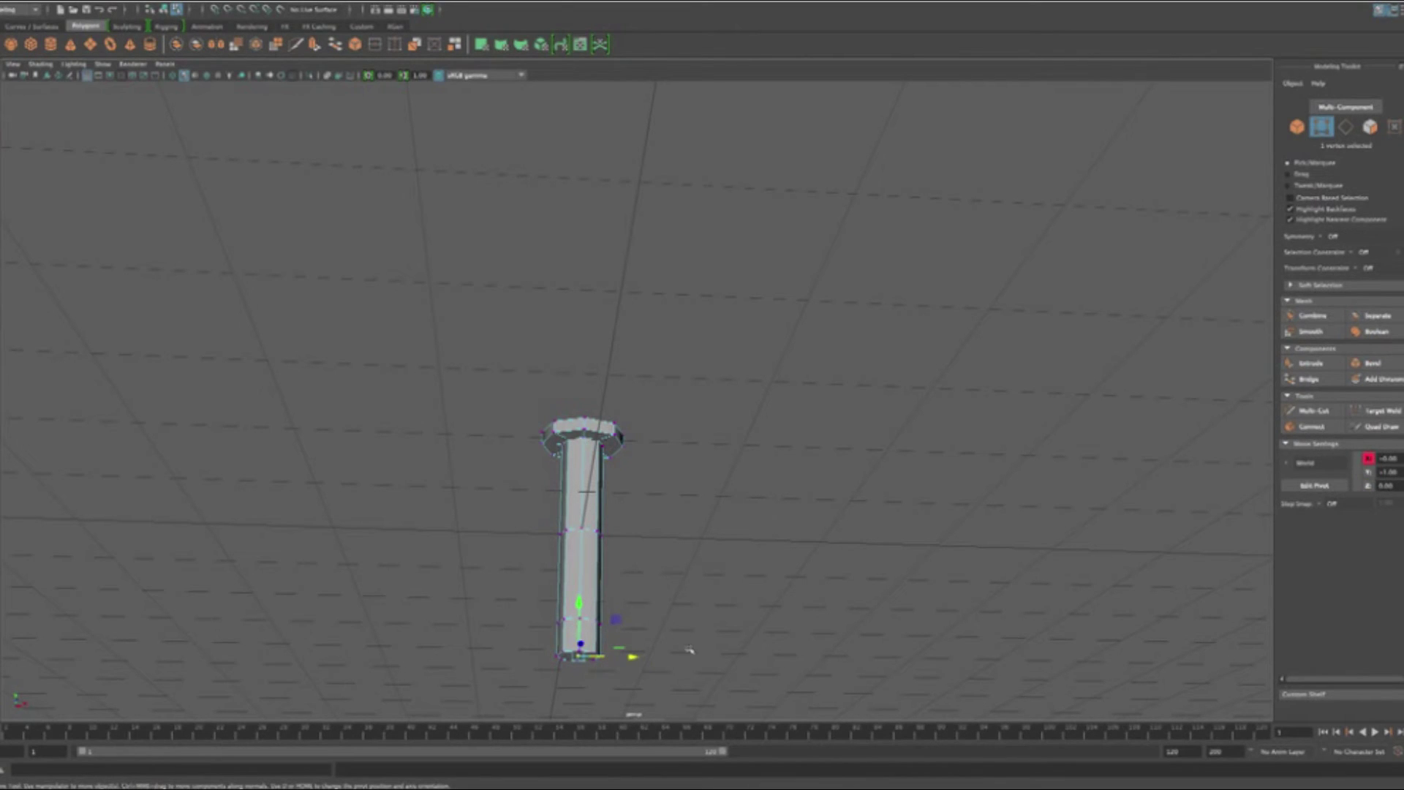
pyautogui.moveTo(580, 601); pyautogui.dragTo(589, 655, button='middle')
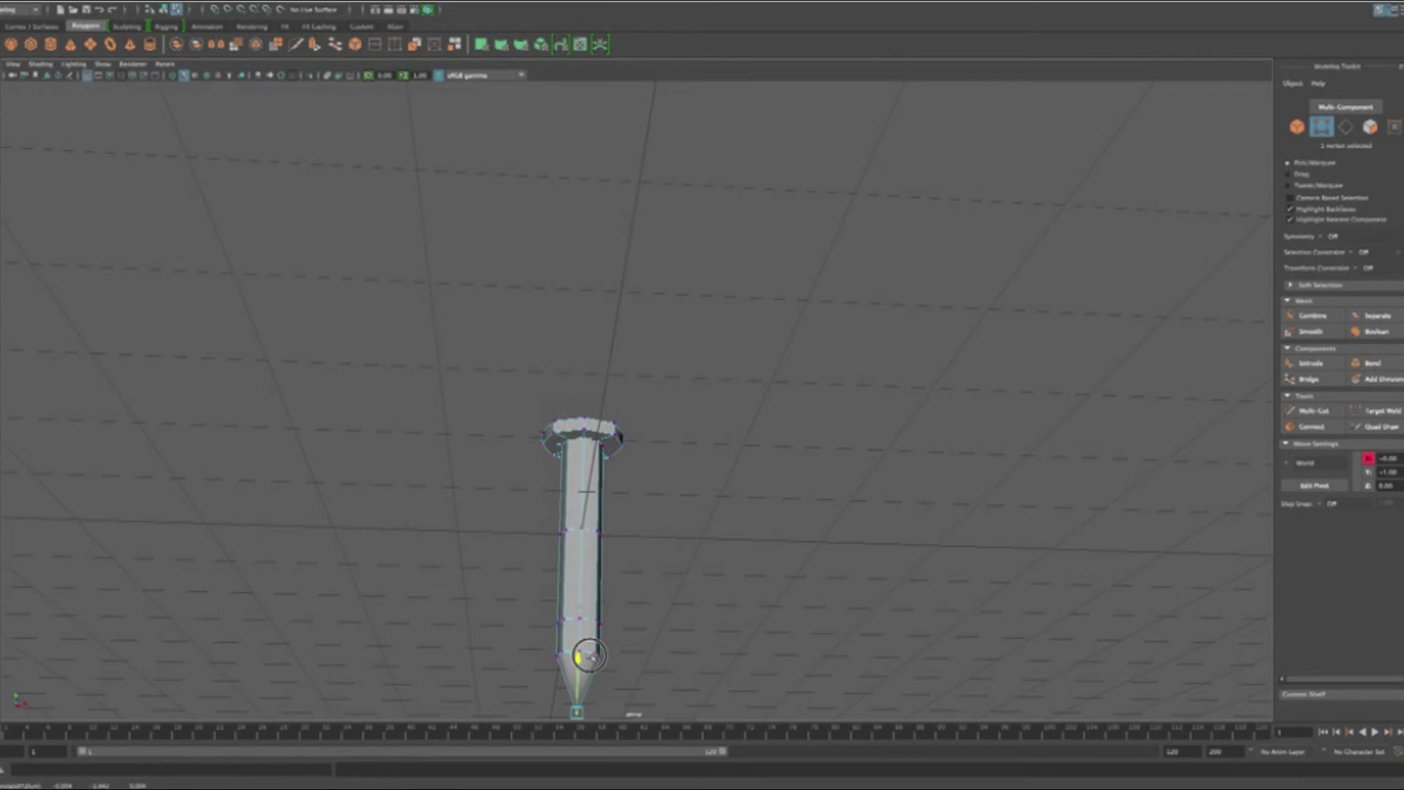
pyautogui.keyDown('alt'); pyautogui.moveTo(699, 615); pyautogui.dragTo(743, 527); pyautogui.keyUp('alt')
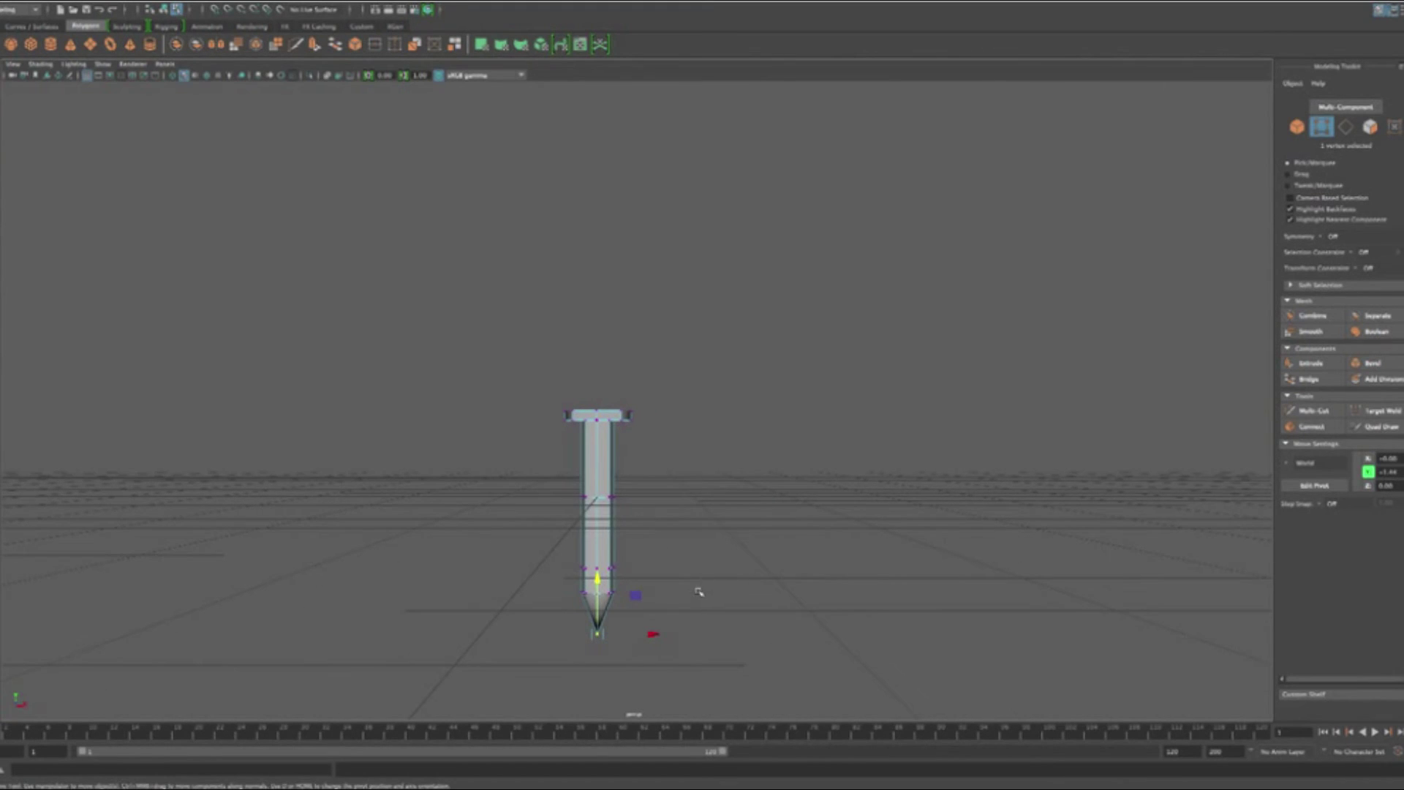
pyautogui.keyDown('alt'); pyautogui.moveTo(699, 590); pyautogui.dragTo(680, 617); pyautogui.keyUp('alt')
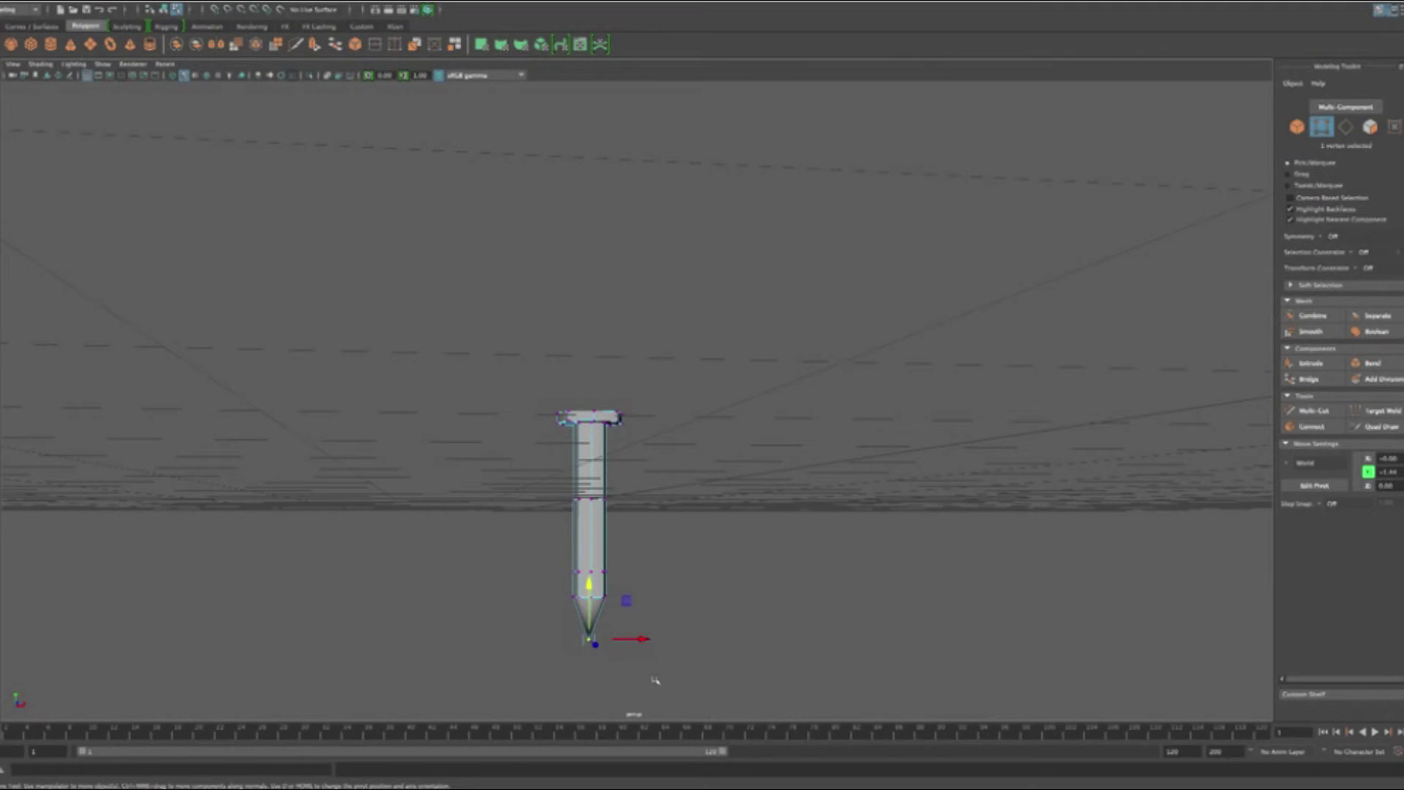
# Scale the vertex ring just above the tip inward to narrow it.
pyautogui.moveTo(655, 681); pyautogui.dragTo(504, 584)
pyautogui.press('r')
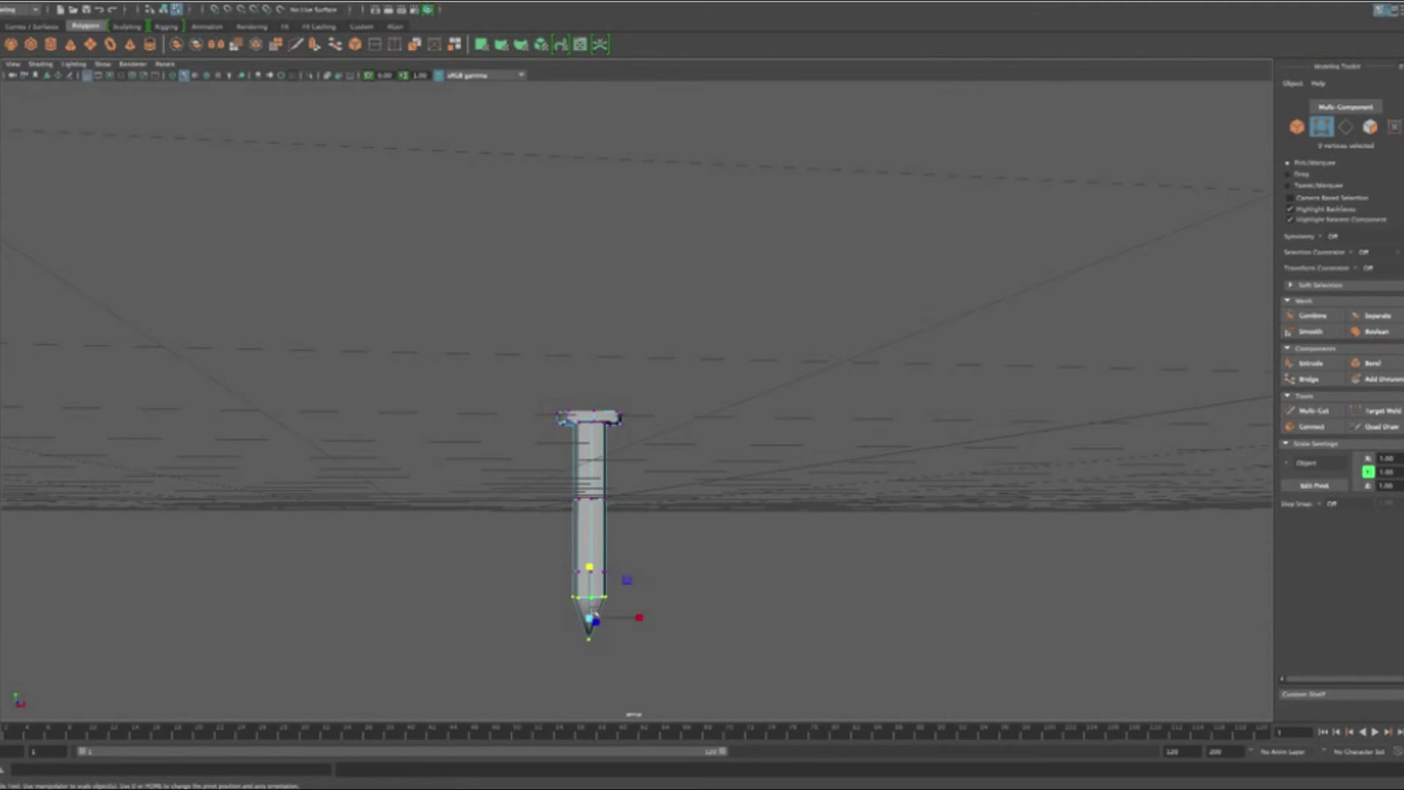
pyautogui.moveTo(589, 618)
pyautogui.mouseDown()
pyautogui.moveTo(582, 631)
pyautogui.moveTo(606, 644)
pyautogui.moveTo(596, 629)
pyautogui.moveTo(614, 616)
pyautogui.mouseUp()
pyautogui.click(1337, 733)
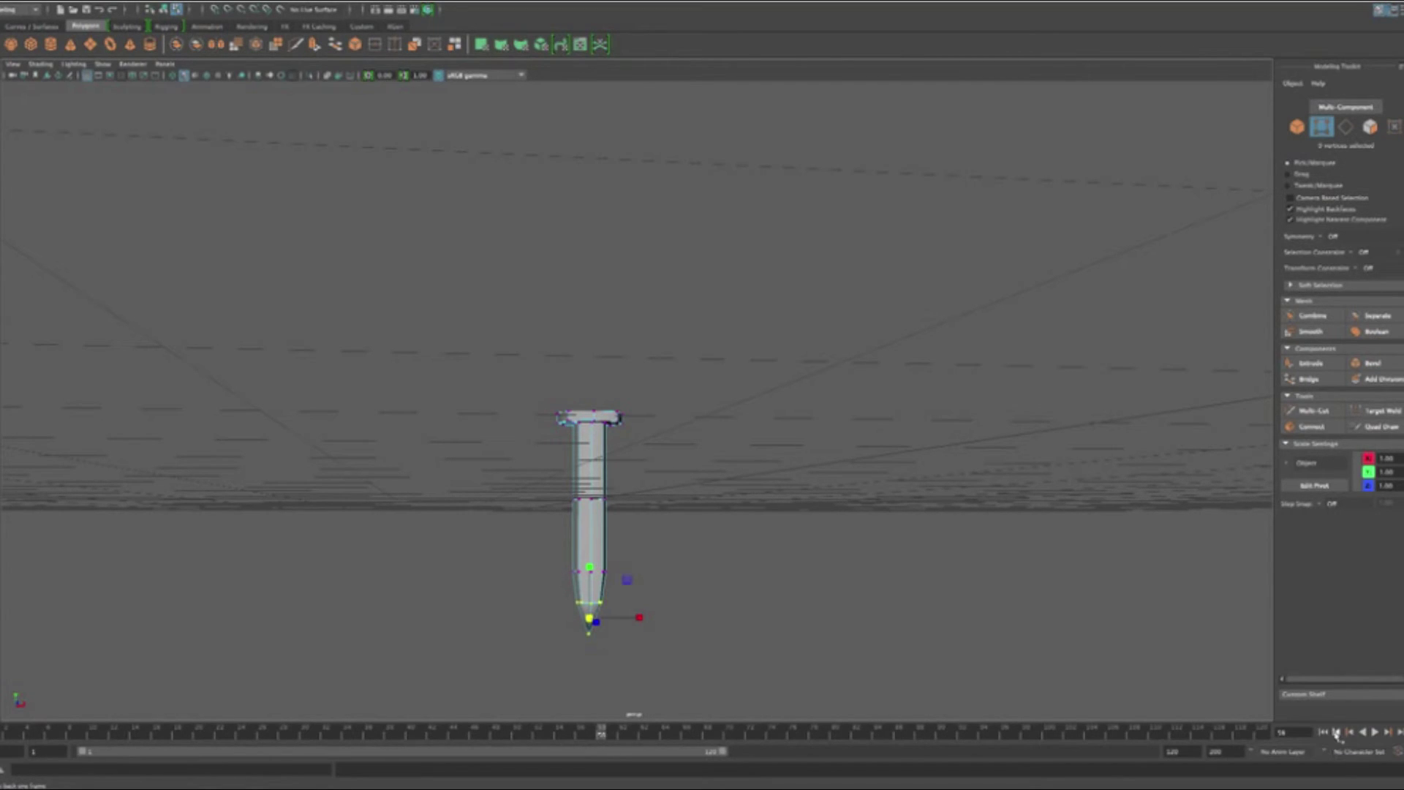
pyautogui.click(1324, 733)
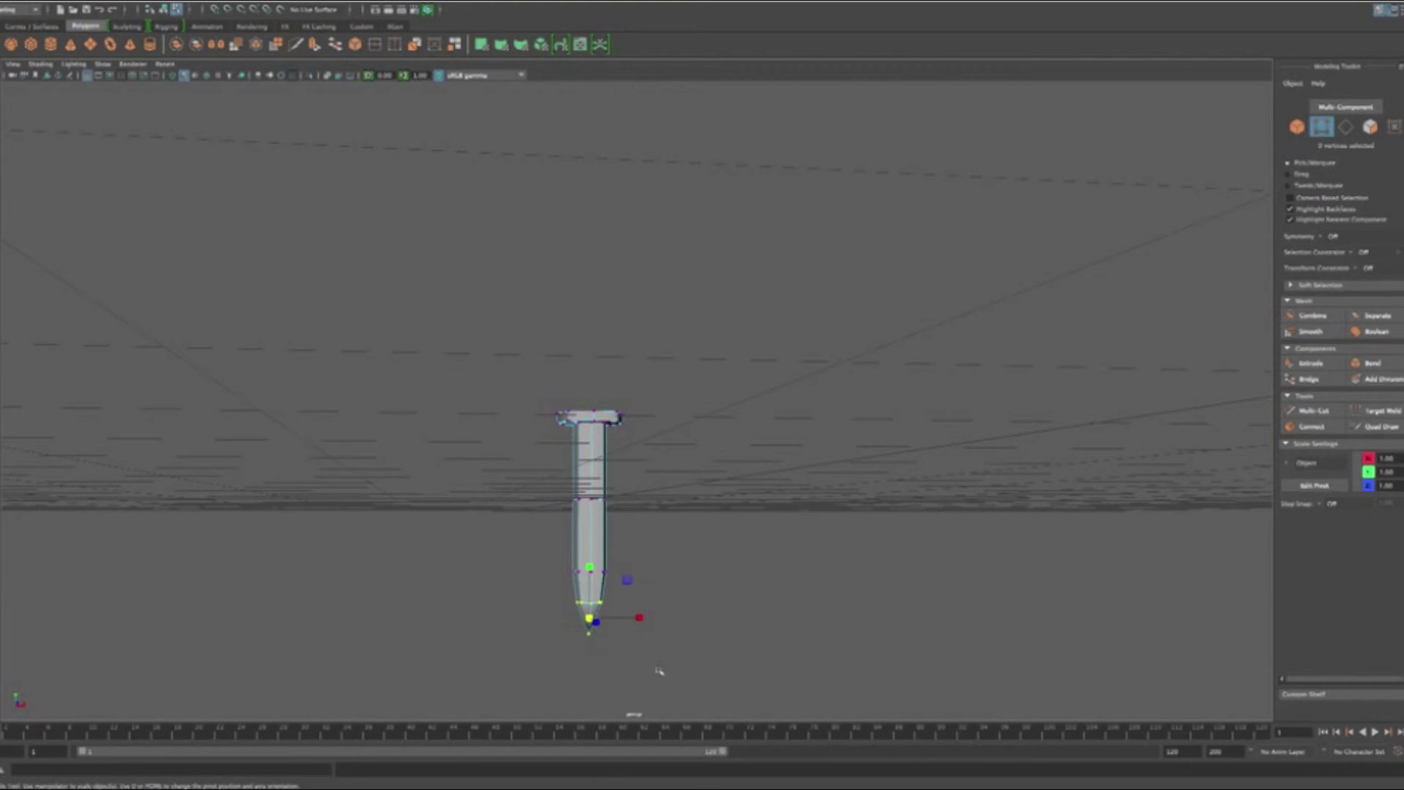
# Move the middle and lower vertex rings sideways to bend the nail shank.
pyautogui.moveTo(673, 544); pyautogui.dragTo(468, 478)
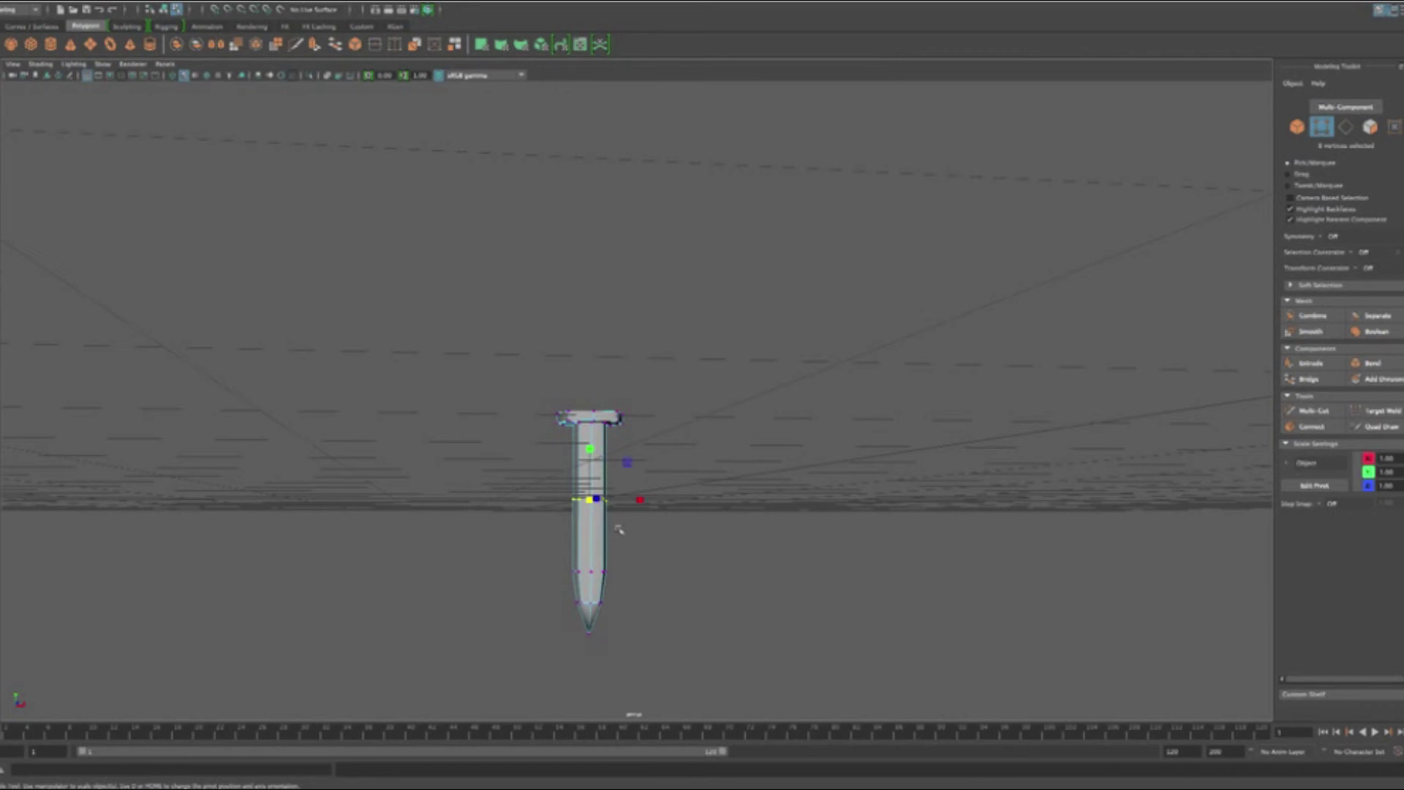
pyautogui.press('w')
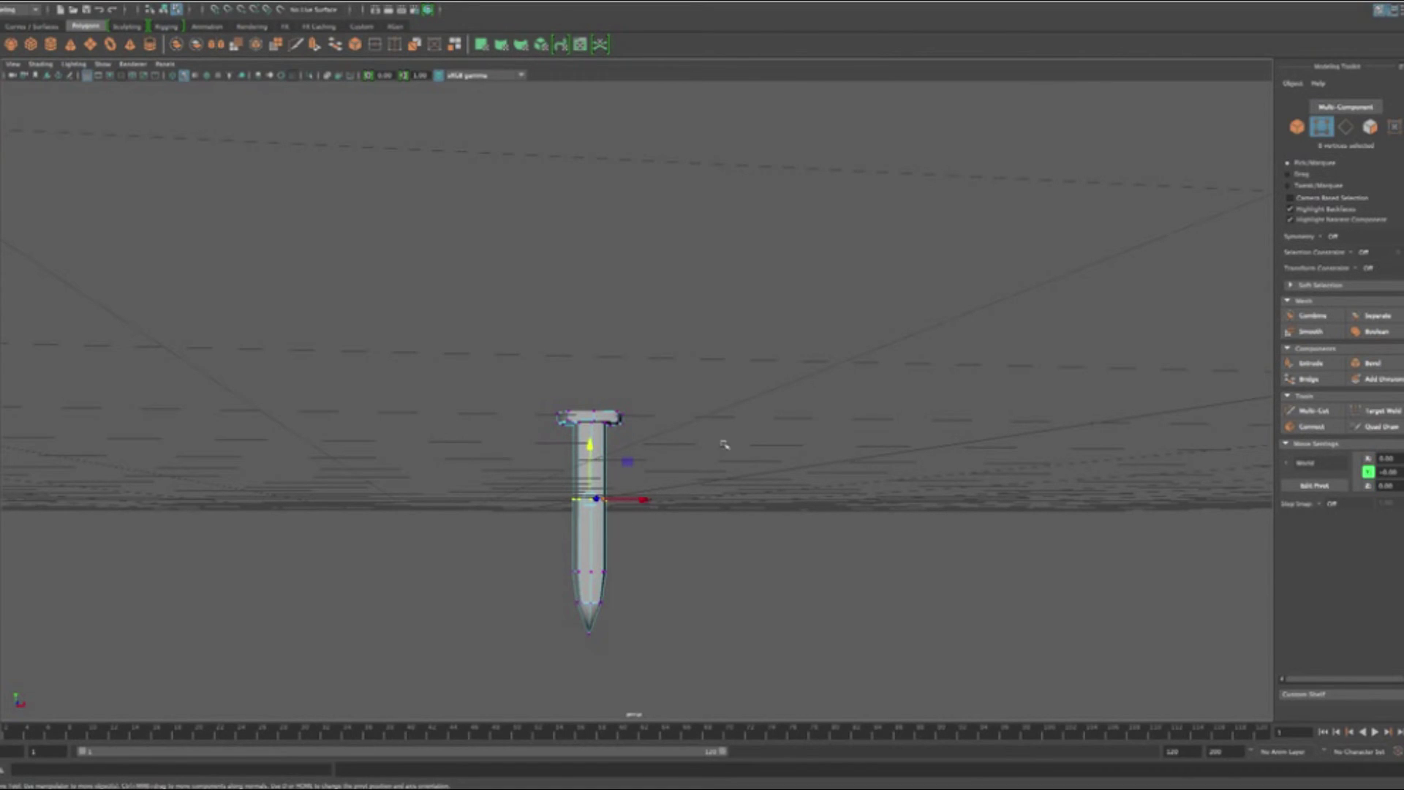
pyautogui.keyDown('alt'); pyautogui.moveTo(724, 444); pyautogui.dragTo(713, 489); pyautogui.keyUp('alt')
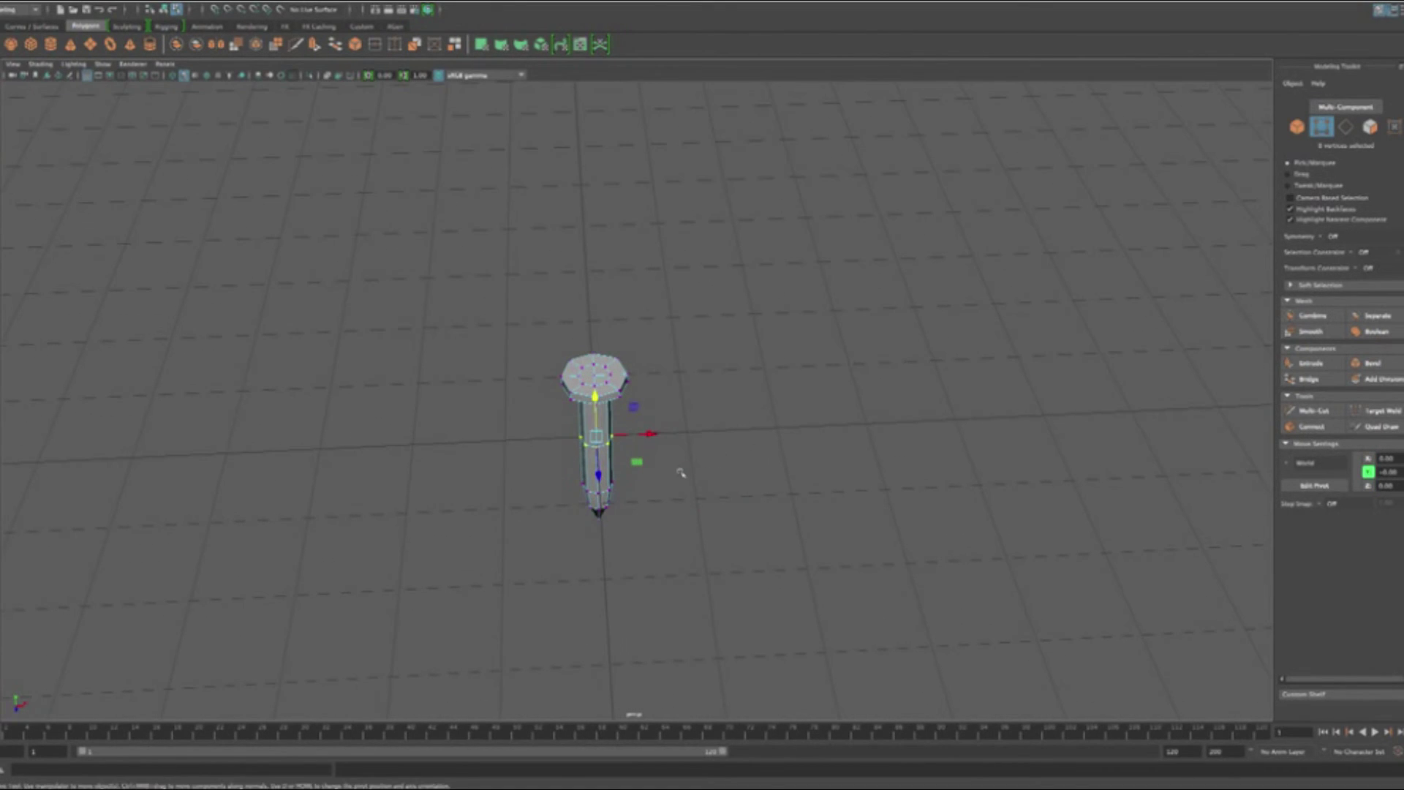
pyautogui.moveTo(639, 463); pyautogui.dragTo(641, 466, button='middle')
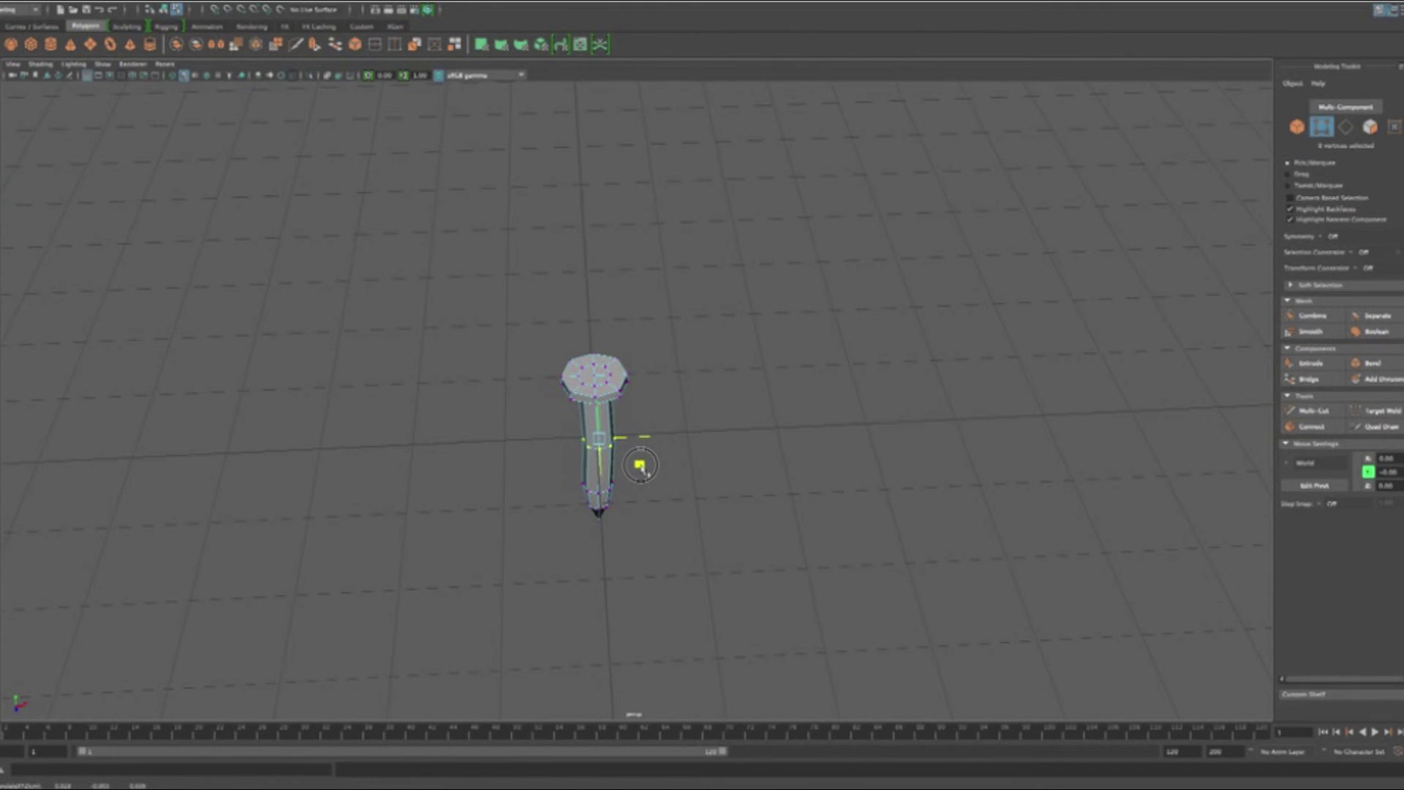
pyautogui.keyDown('alt'); pyautogui.moveTo(695, 517); pyautogui.dragTo(804, 471); pyautogui.keyUp('alt')
pyautogui.moveTo(634, 658); pyautogui.dragTo(537, 610)
pyautogui.keyDown('alt'); pyautogui.moveTo(672, 610); pyautogui.dragTo(644, 568); pyautogui.keyUp('alt')
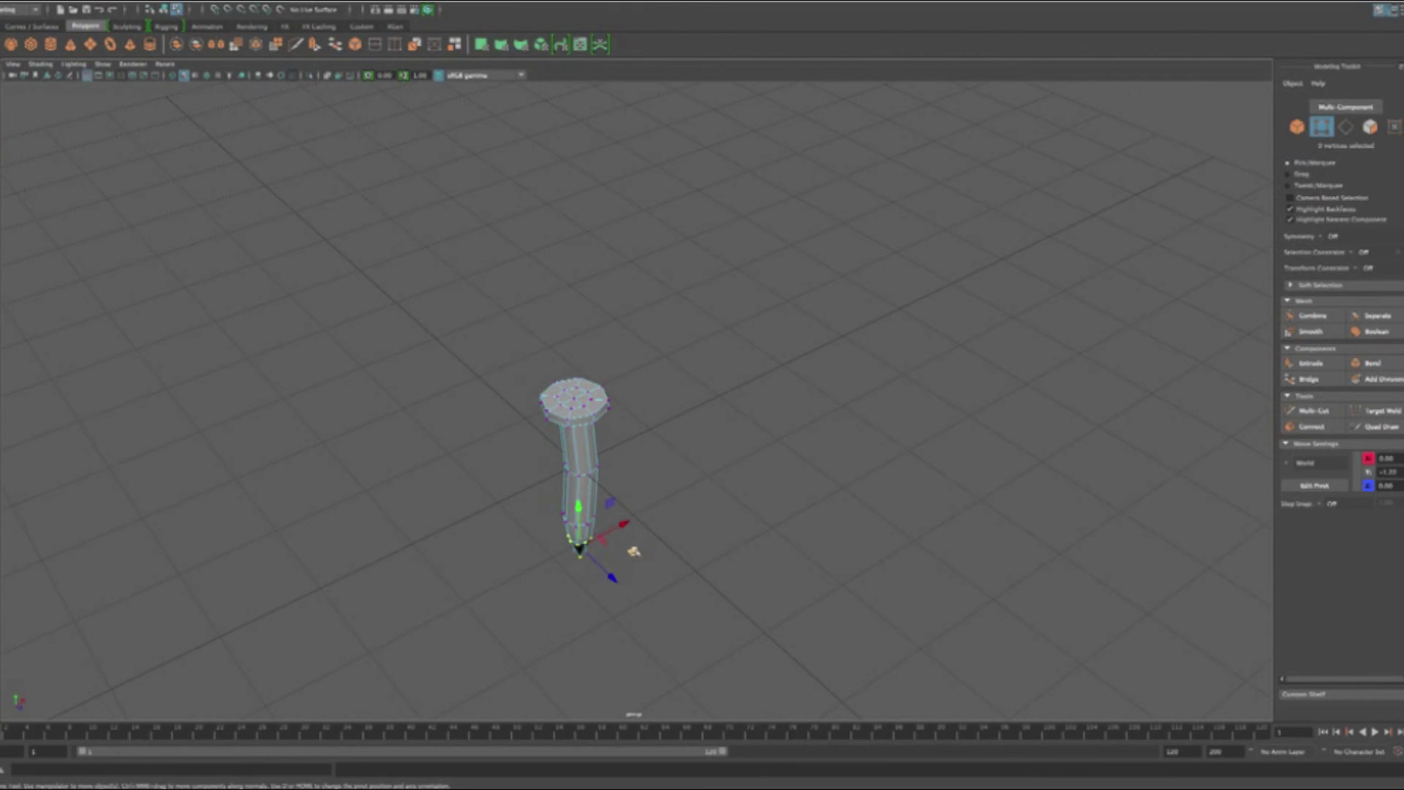
pyautogui.moveTo(633, 552); pyautogui.dragTo(637, 553, button='middle')
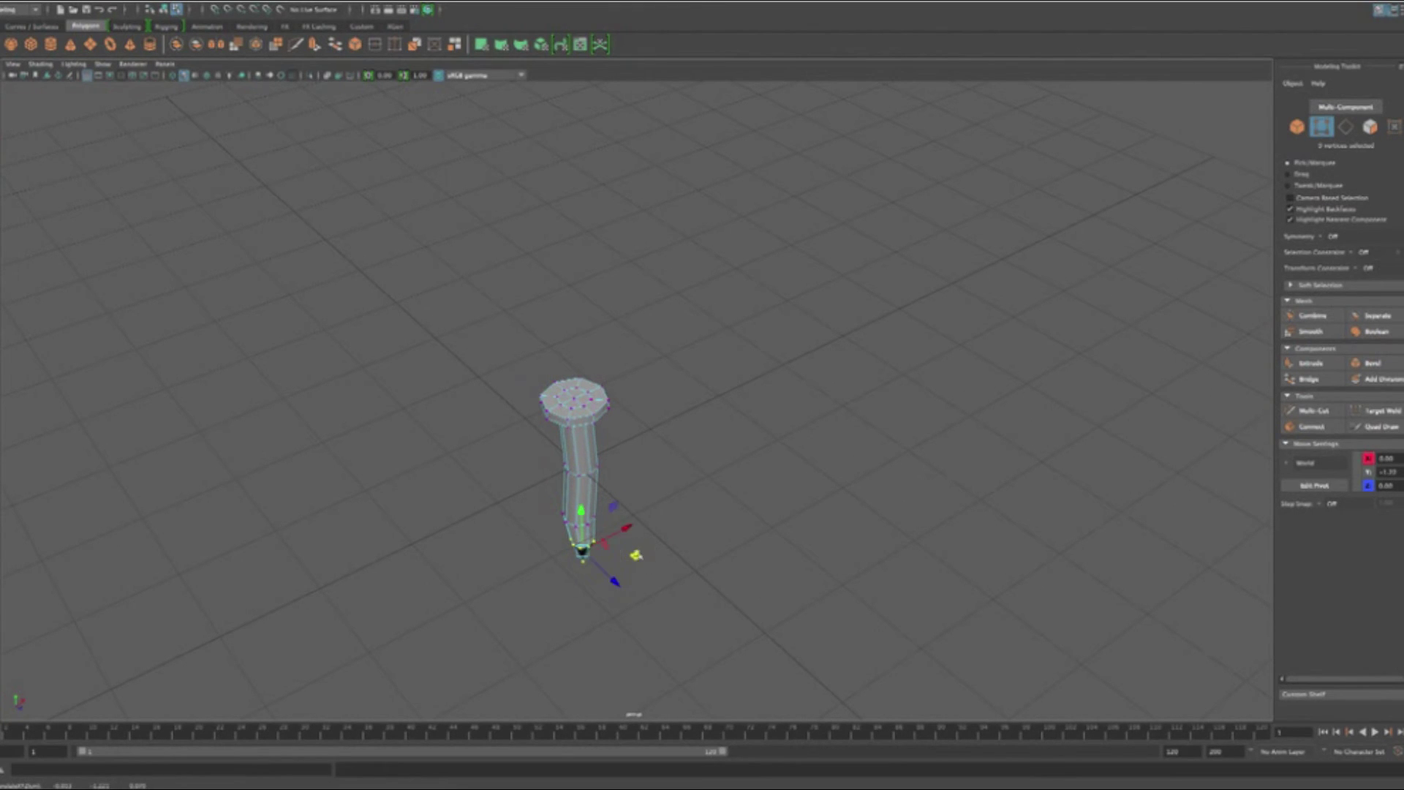
pyautogui.click(702, 564)
pyautogui.keyDown('alt'); pyautogui.moveTo(702, 564); pyautogui.dragTo(543, 517); pyautogui.keyUp('alt')
# Offset the nail's middle vertices to exaggerate the shaft bend, then deselect them.
pyautogui.moveTo(724, 521); pyautogui.dragTo(753, 550)
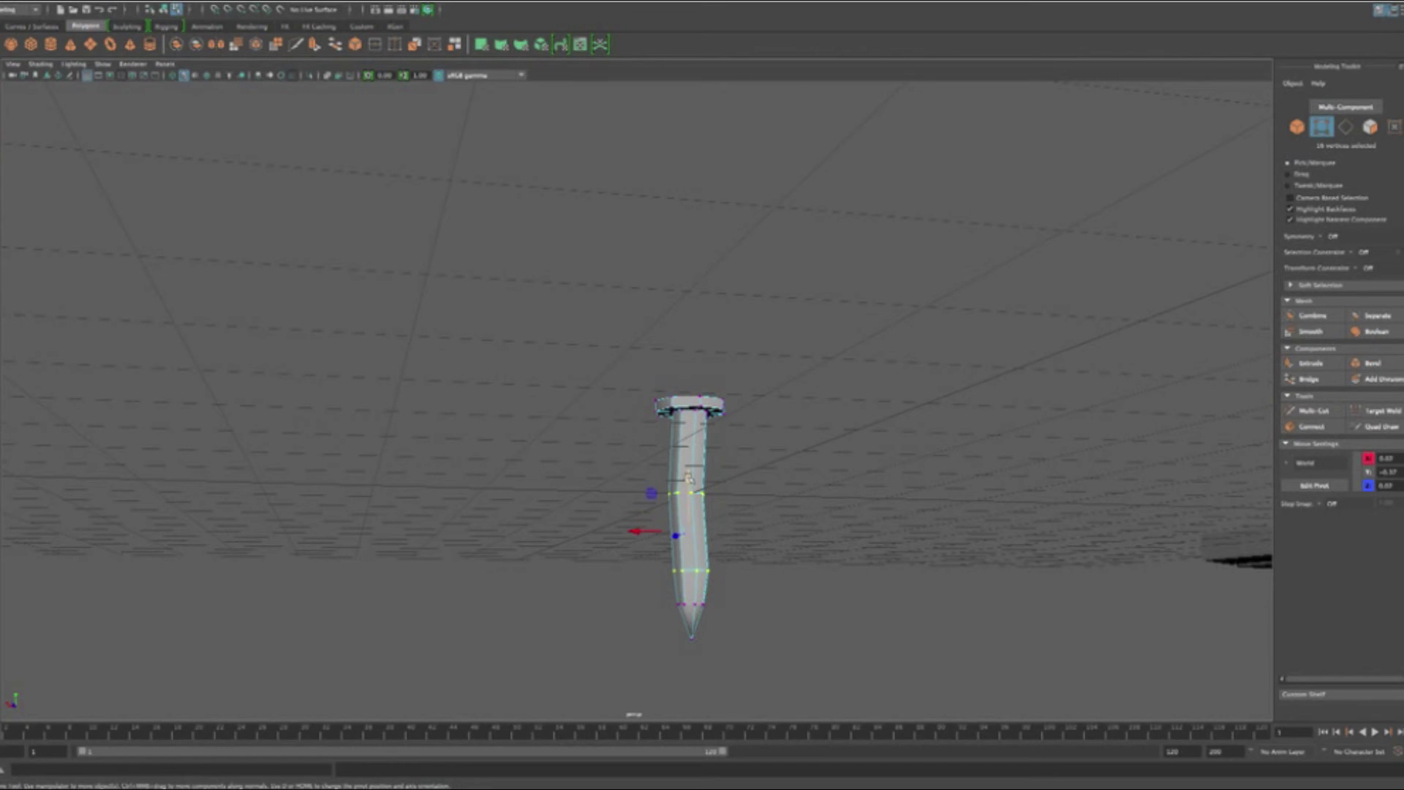
pyautogui.moveTo(688, 477); pyautogui.dragTo(688, 475, button='middle')
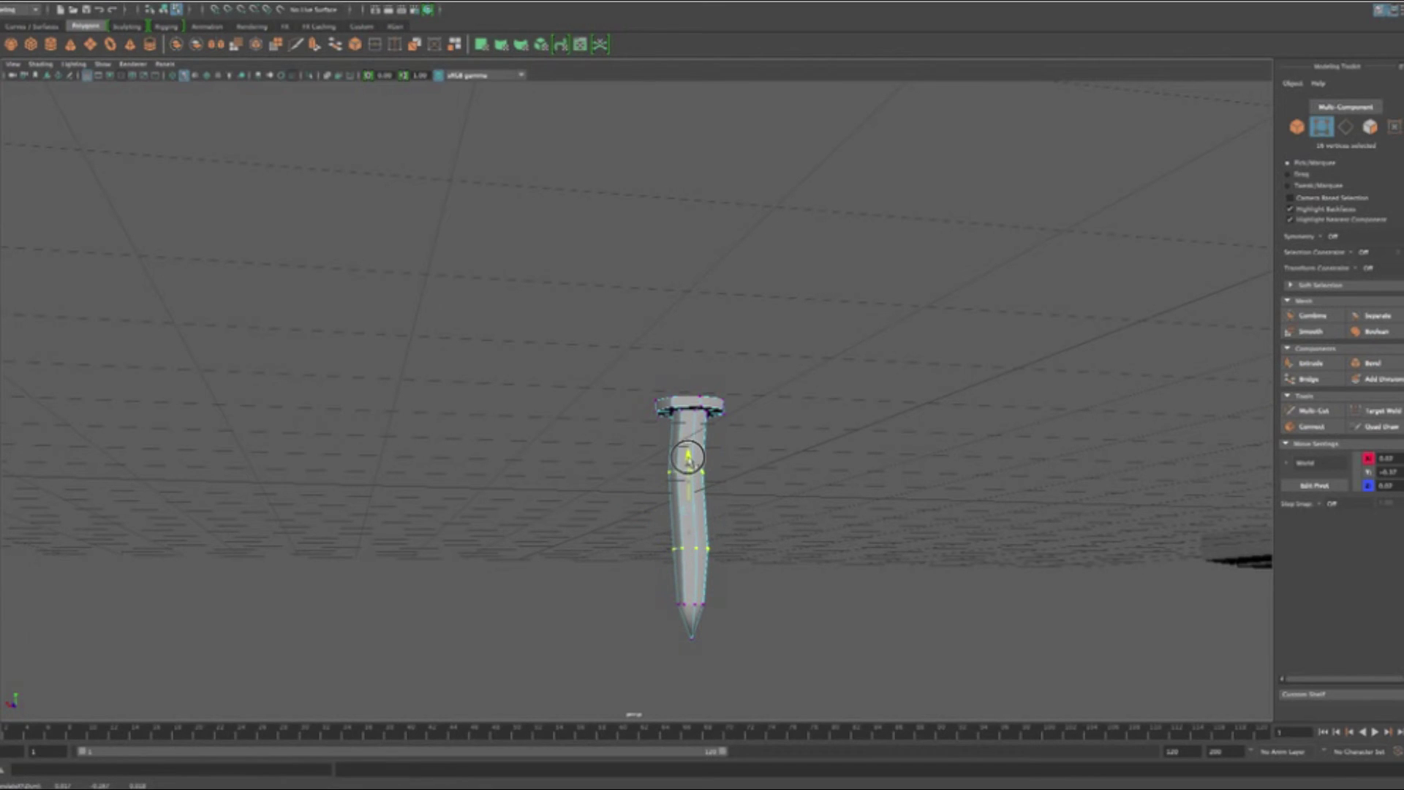
pyautogui.click(800, 475)
pyautogui.keyDown('alt'); pyautogui.moveTo(821, 485); pyautogui.dragTo(775, 489); pyautogui.keyUp('alt')
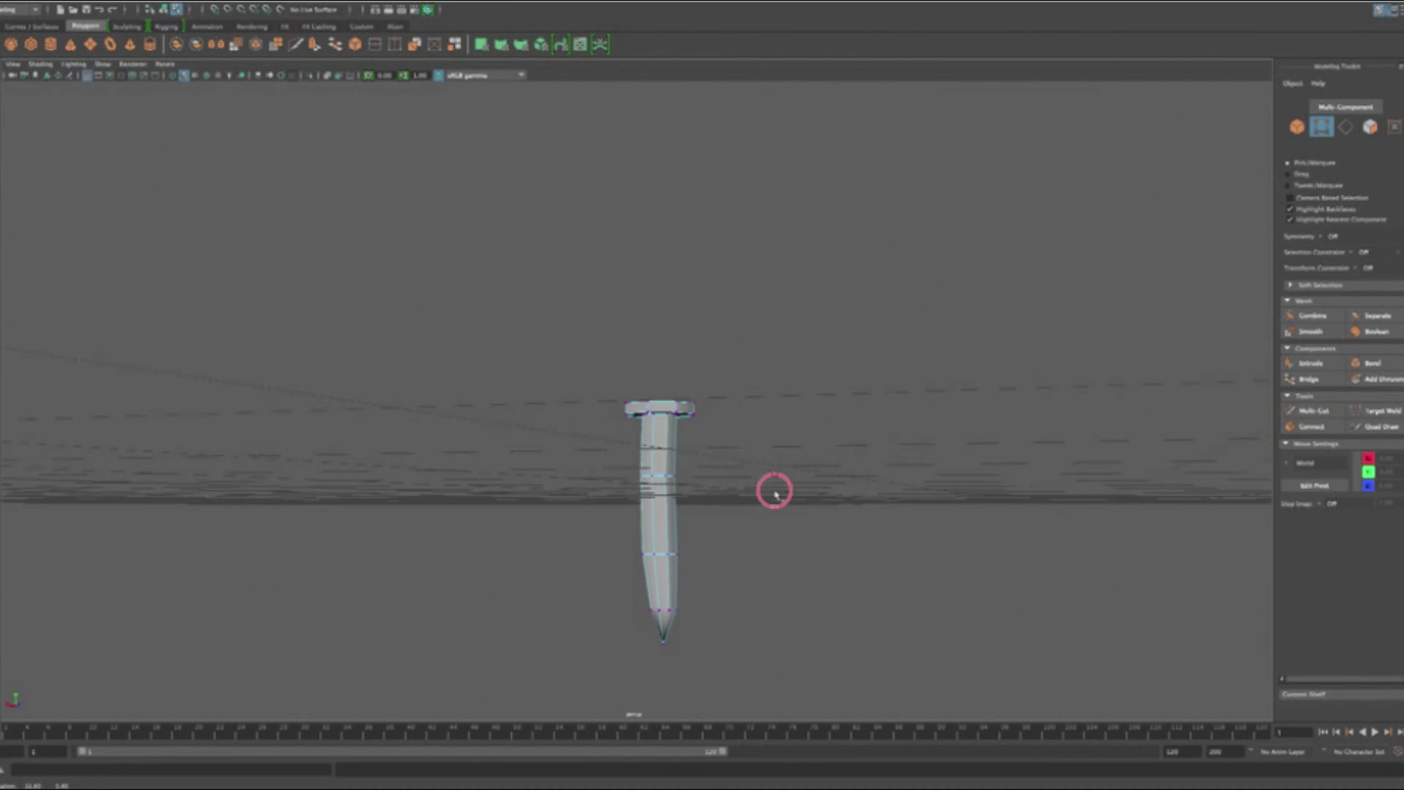
pyautogui.keyDown('alt'); pyautogui.moveTo(581, 562); pyautogui.dragTo(744, 491); pyautogui.keyUp('alt')
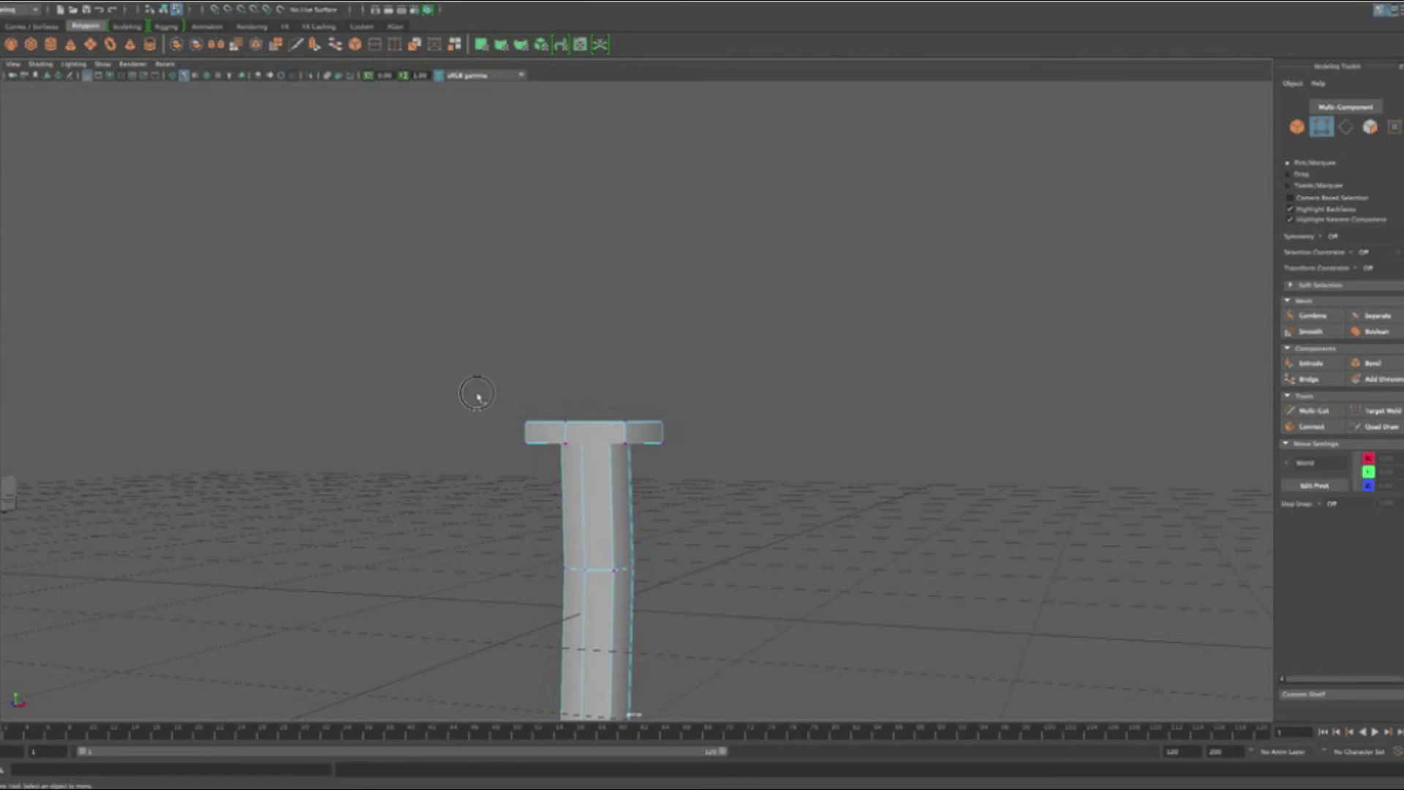
# Raise the head's top vertices slightly, then switch to Face mode and marquee-select the head faces.
pyautogui.moveTo(470, 391); pyautogui.dragTo(702, 433)
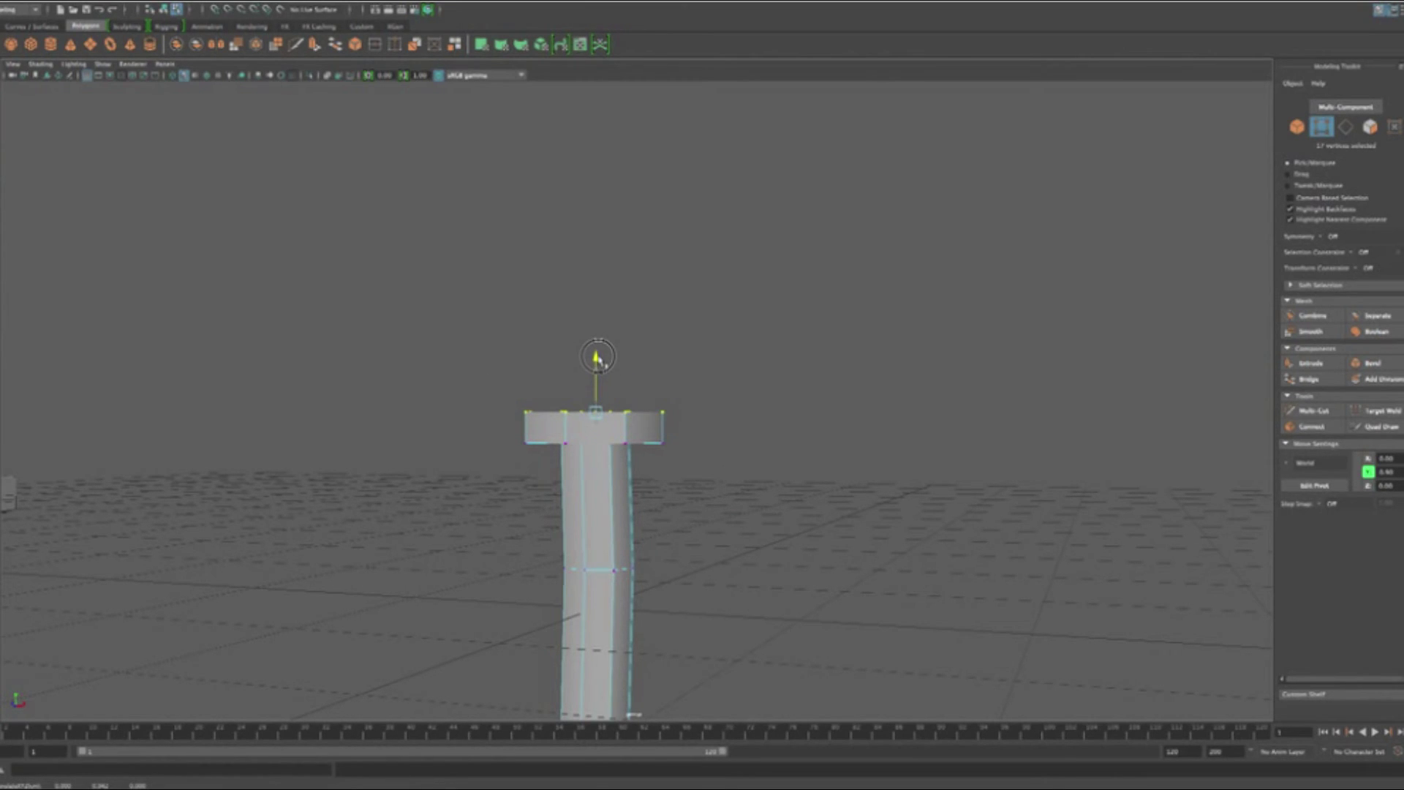
pyautogui.moveTo(752, 354)
pyautogui.keyDown('alt'); pyautogui.mouseDown()
pyautogui.moveTo(608, 345)
pyautogui.moveTo(608, 376)
pyautogui.moveTo(683, 407)
pyautogui.moveTo(649, 370)
pyautogui.moveTo(745, 357)
pyautogui.mouseUp(); pyautogui.keyUp('alt')
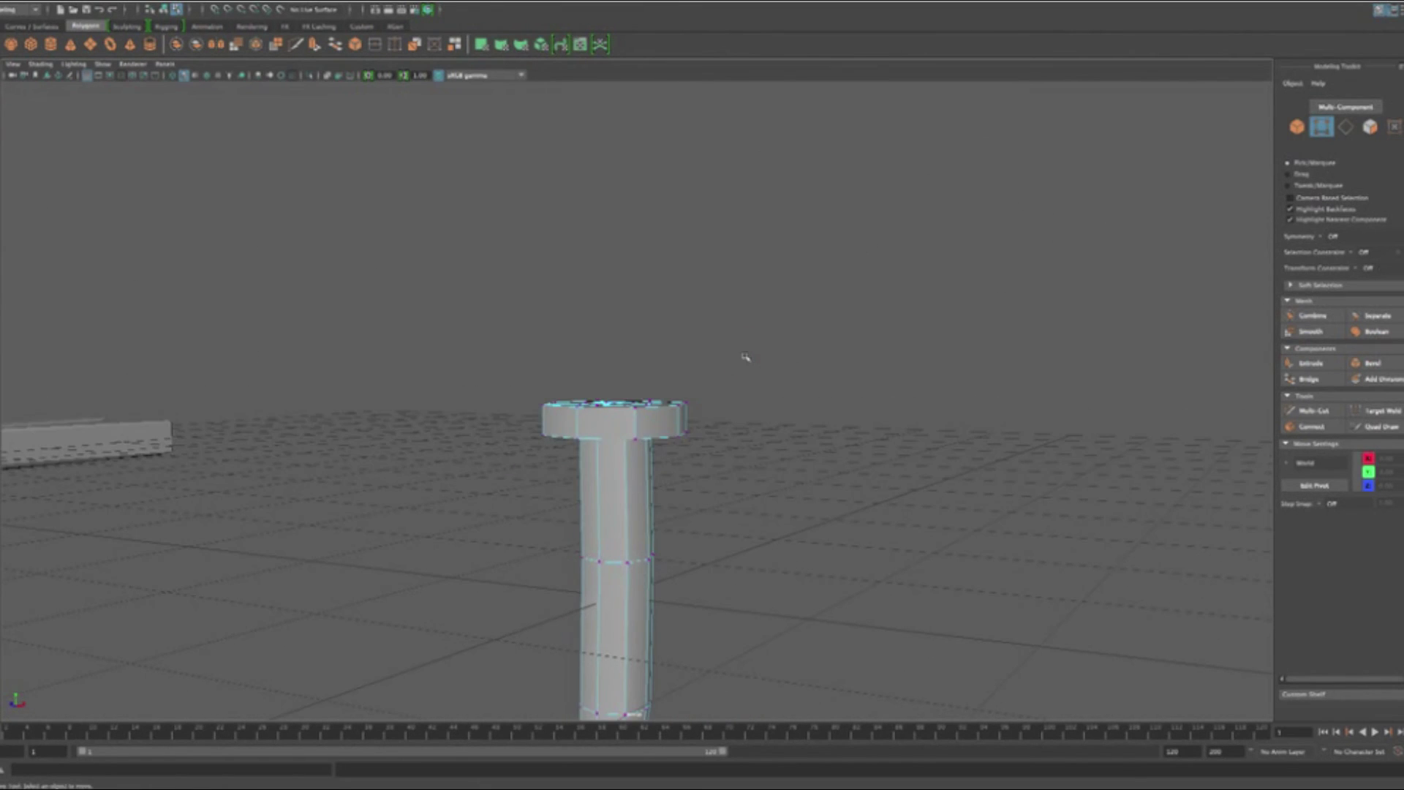
pyautogui.moveTo(625, 424); pyautogui.dragTo(623, 455, button='right')
pyautogui.keyDown('alt'); pyautogui.moveTo(755, 448); pyautogui.dragTo(504, 439); pyautogui.keyUp('alt')
pyautogui.click(738, 436)
# Scale the head's cap faces outward across their plane so the head spreads past the shank.
pyautogui.press('r')
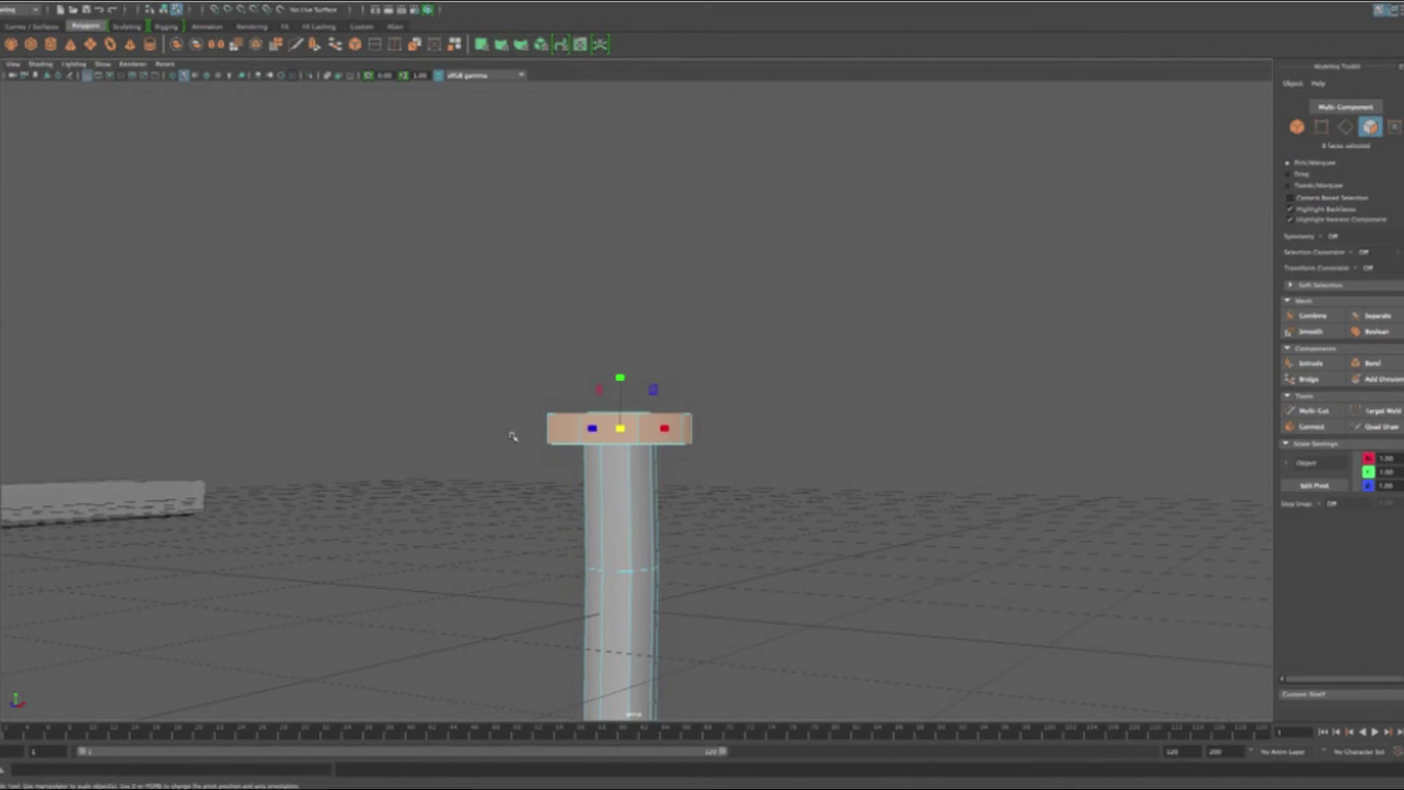
pyautogui.keyDown('alt'); pyautogui.moveTo(768, 370); pyautogui.dragTo(724, 331); pyautogui.keyUp('alt')
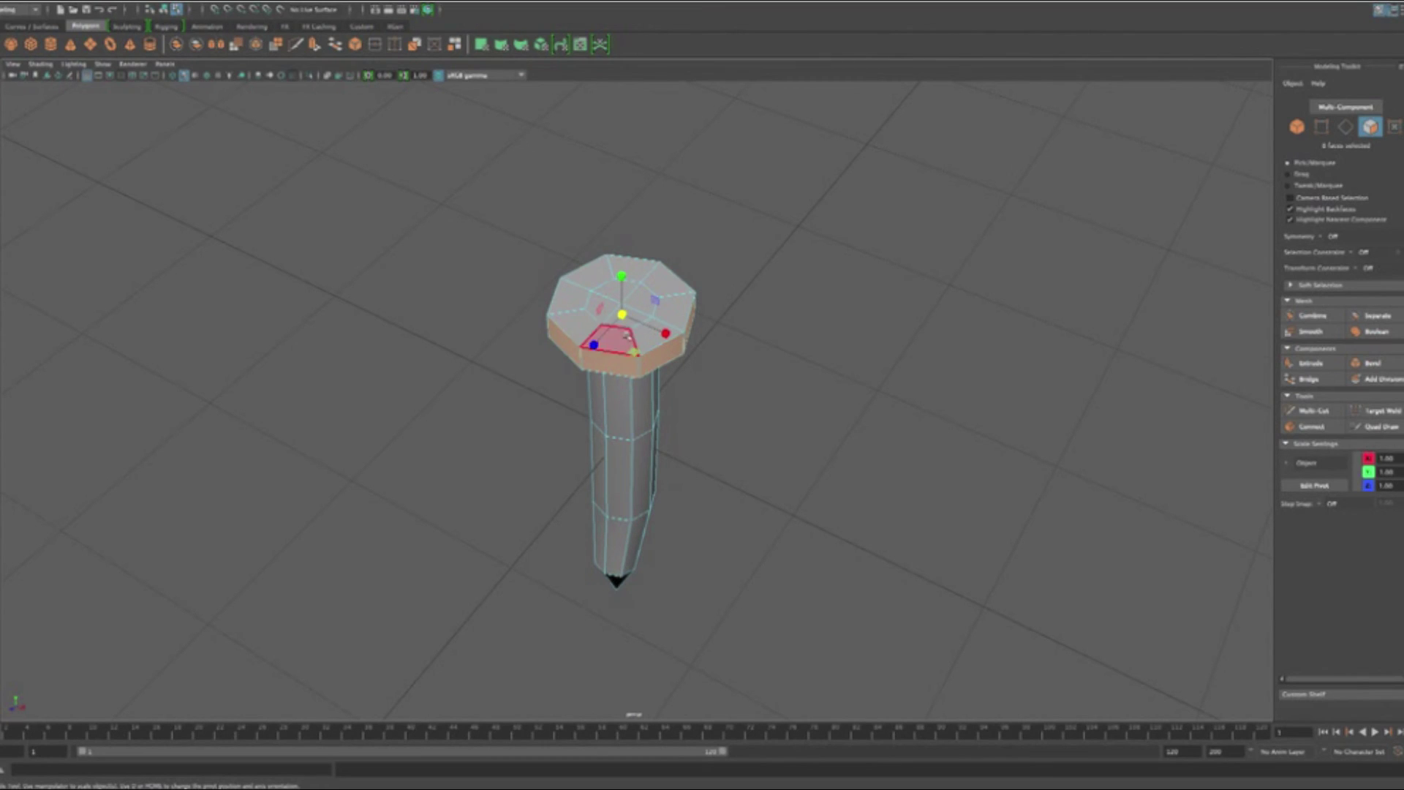
pyautogui.click(633, 352)
pyautogui.moveTo(633, 352); pyautogui.dragTo(643, 357)
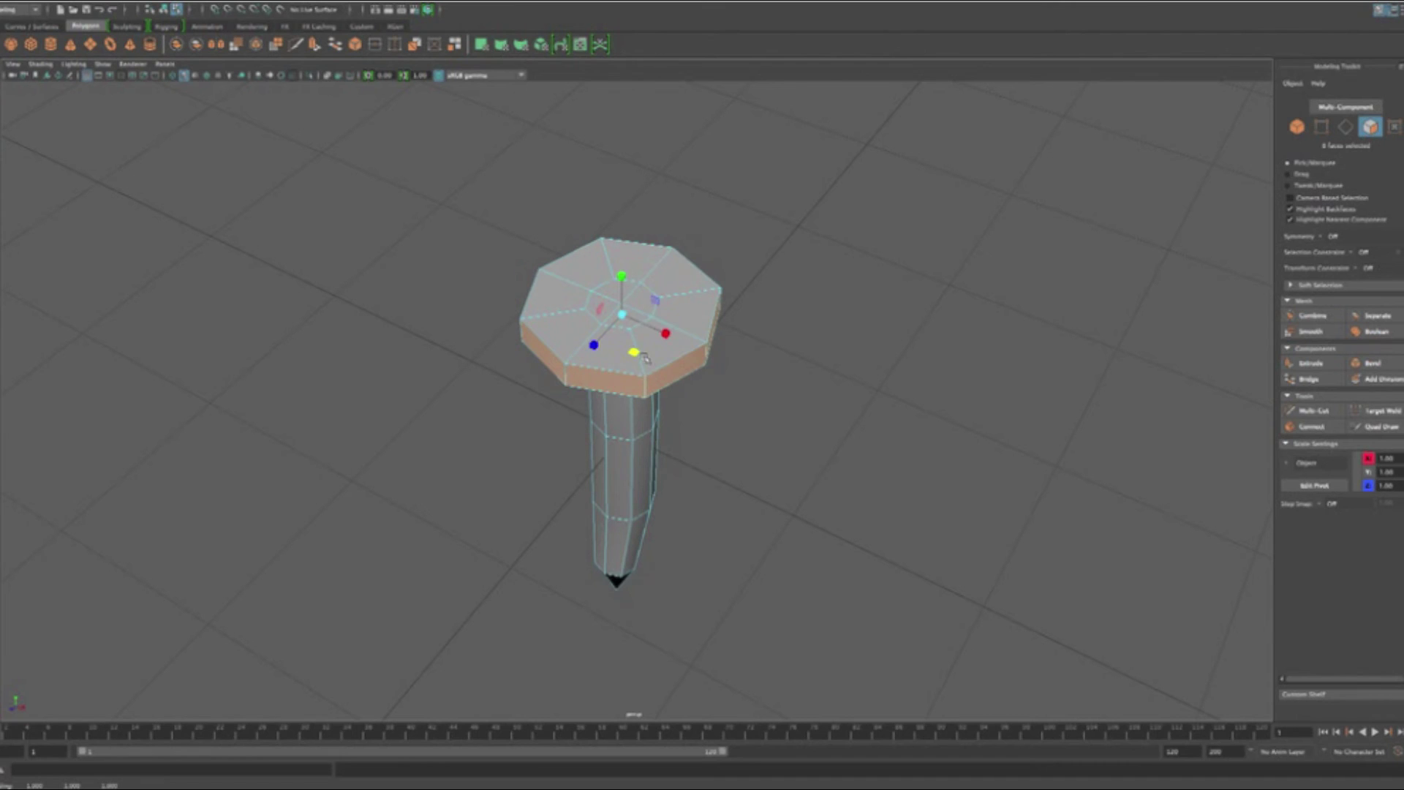
pyautogui.keyDown('alt'); pyautogui.moveTo(784, 407); pyautogui.dragTo(817, 368); pyautogui.keyUp('alt')
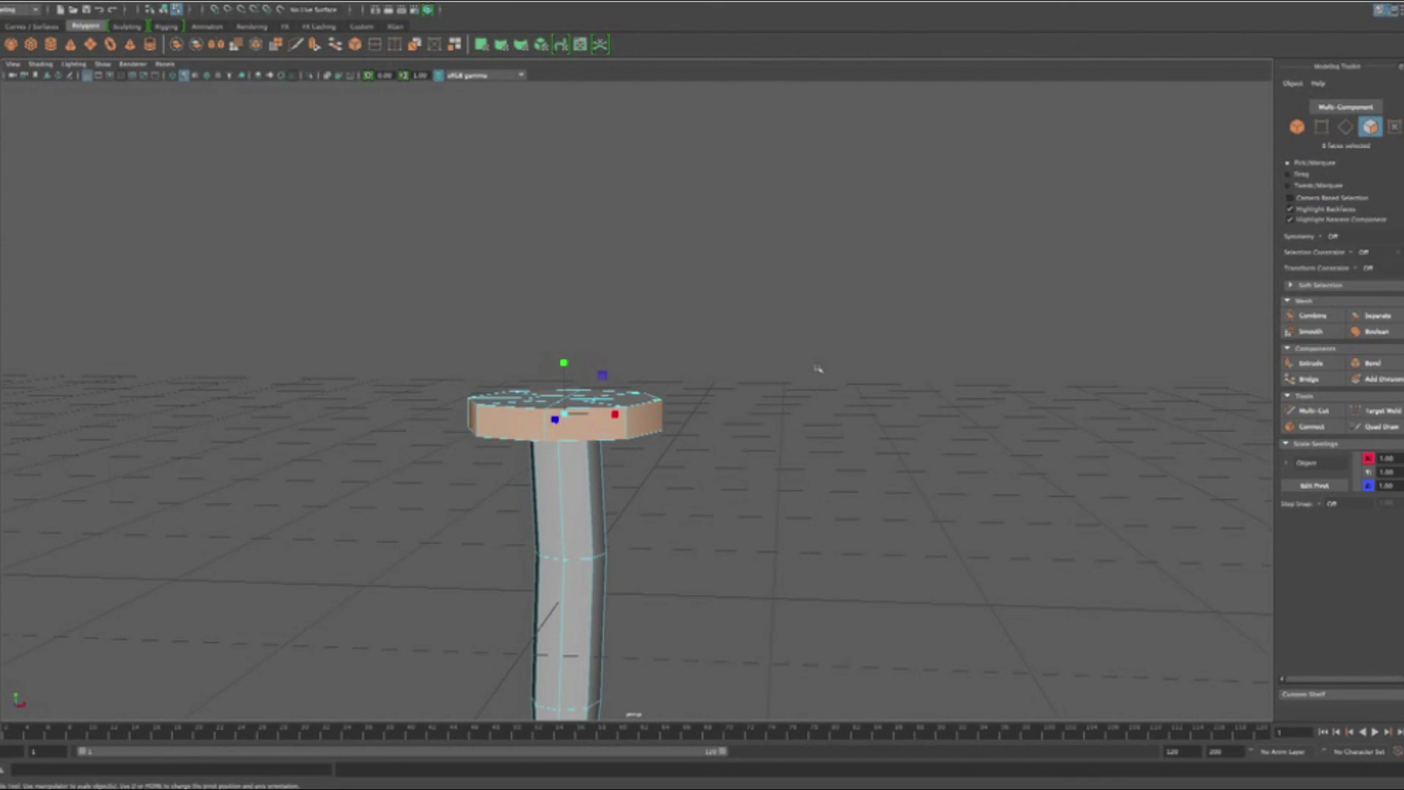
# Apply Bevel from the Modeling Toolkit to the selected head faces and inspect the chamfered rim.
pyautogui.click(1373, 366)
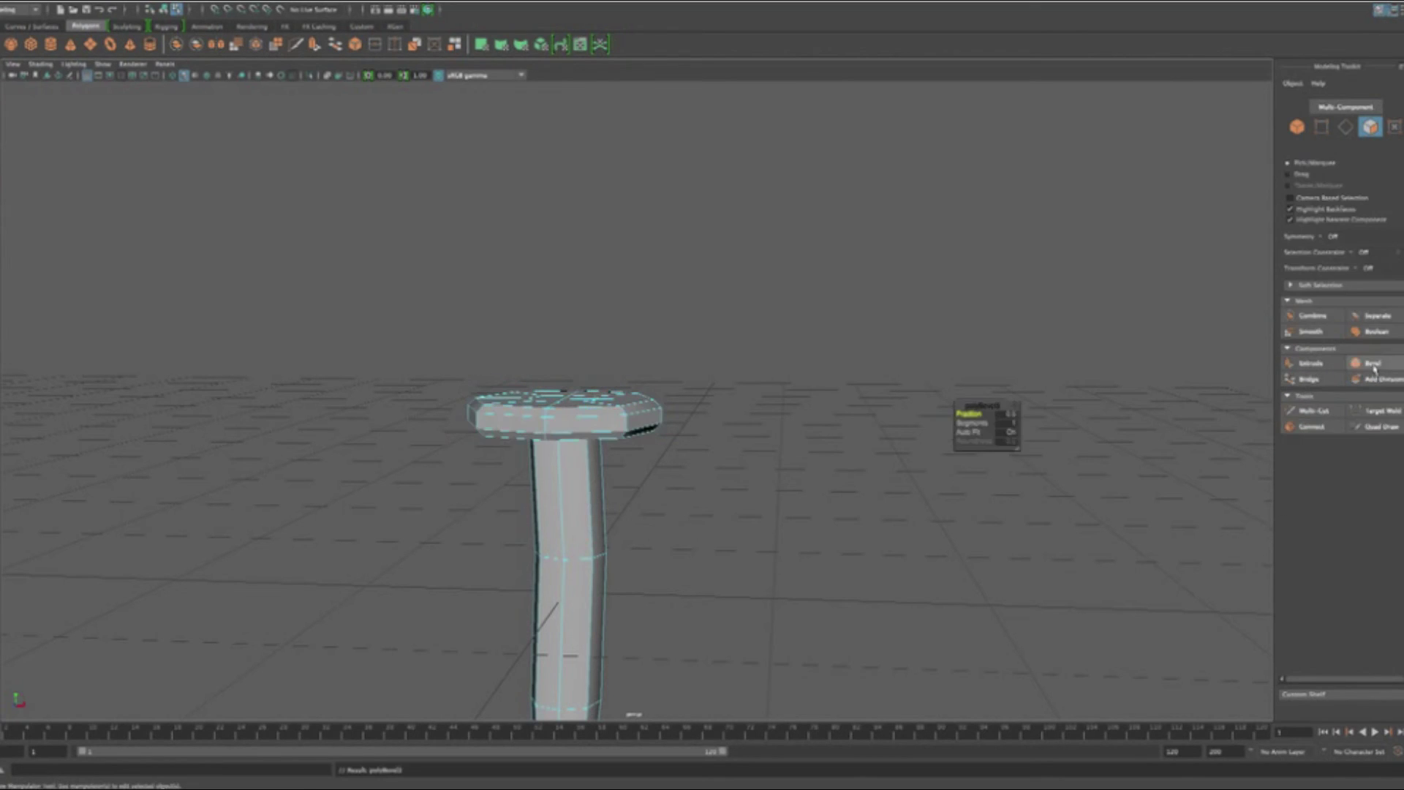
pyautogui.keyDown('alt'); pyautogui.moveTo(817, 460); pyautogui.dragTo(582, 446); pyautogui.keyUp('alt')
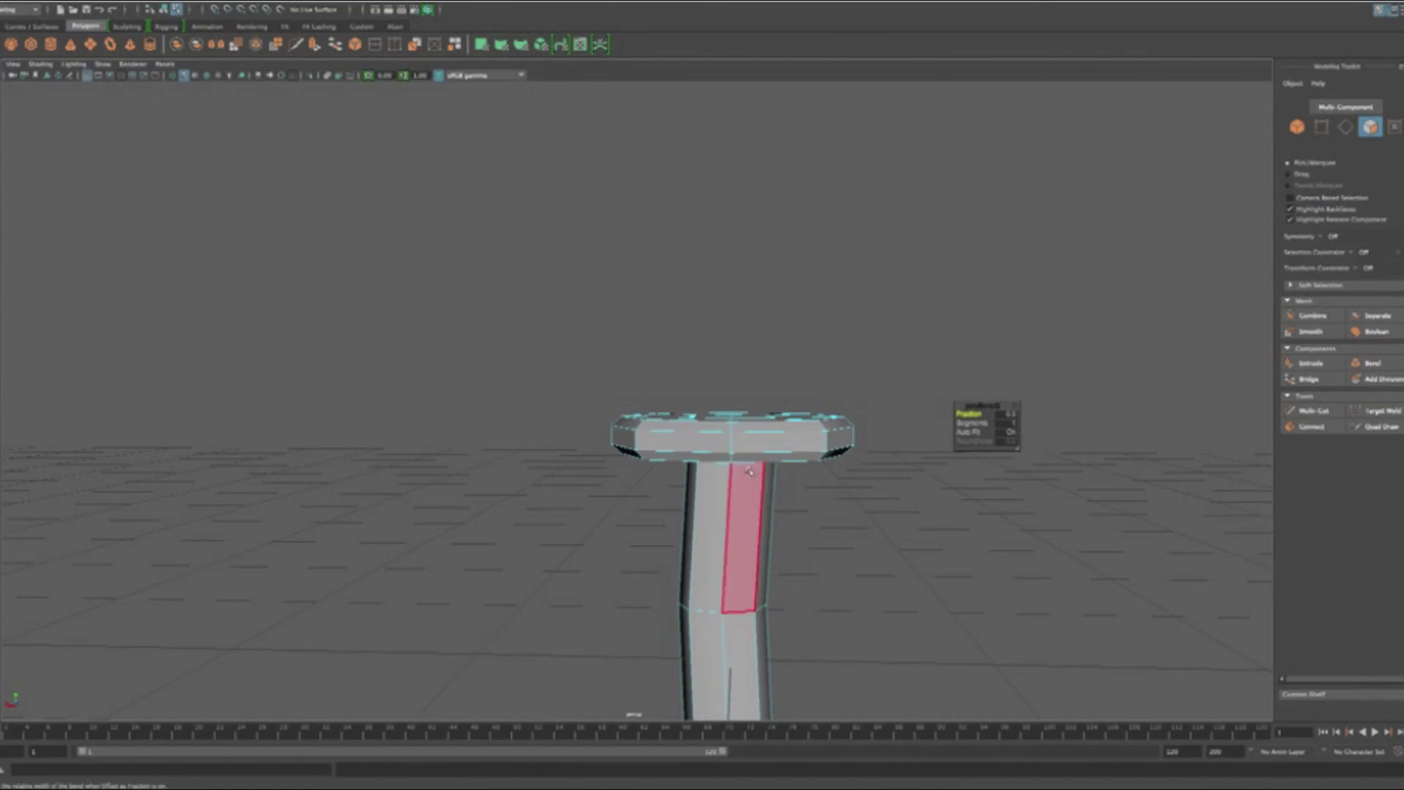
pyautogui.keyDown('alt'); pyautogui.moveTo(674, 464); pyautogui.dragTo(716, 522); pyautogui.keyUp('alt')
pyautogui.keyDown('alt'); pyautogui.moveTo(670, 437); pyautogui.dragTo(671, 432); pyautogui.keyUp('alt')
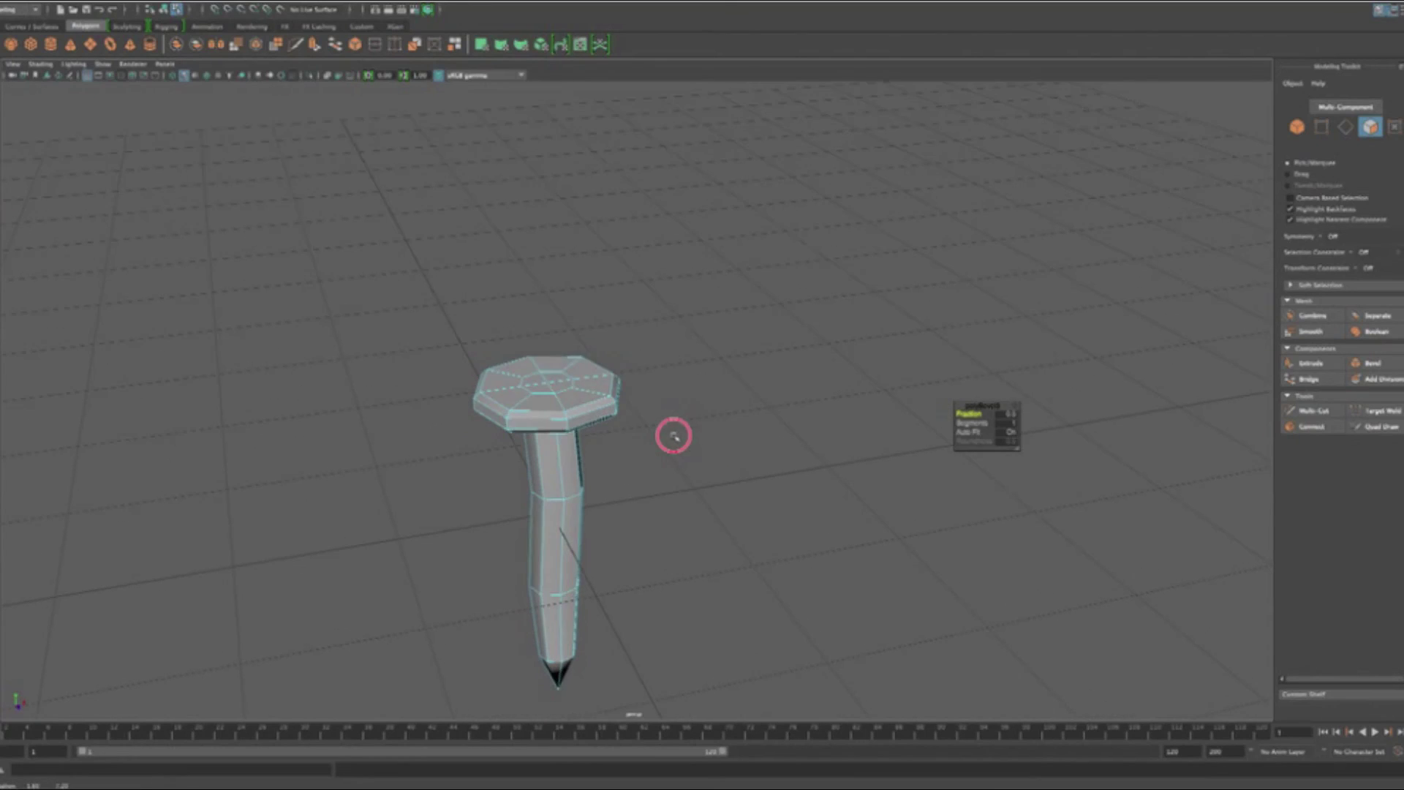
# Select the centre face on top of the nail head and move it upward.
pyautogui.rightClick(569, 384)
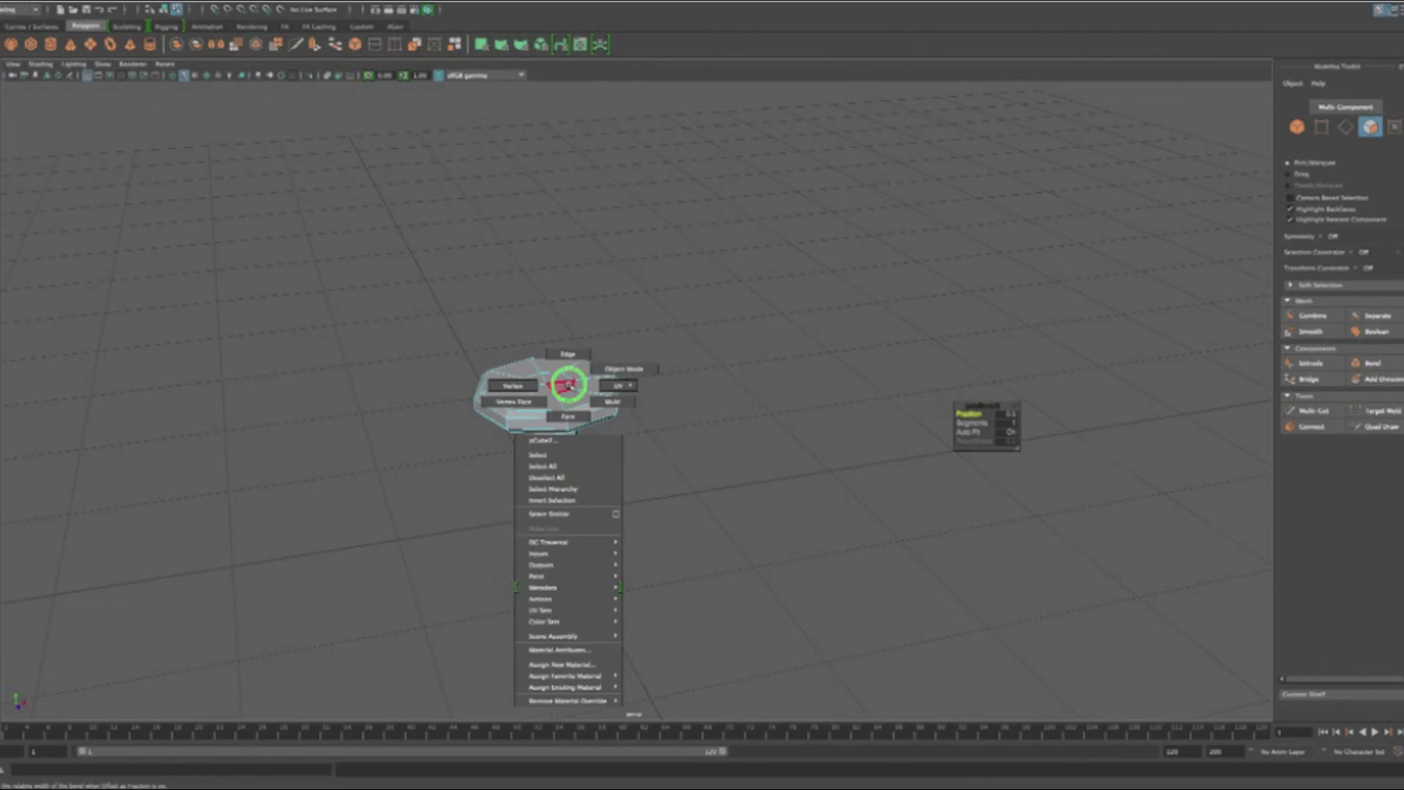
pyautogui.moveTo(569, 384); pyautogui.dragTo(568, 416, button='right')
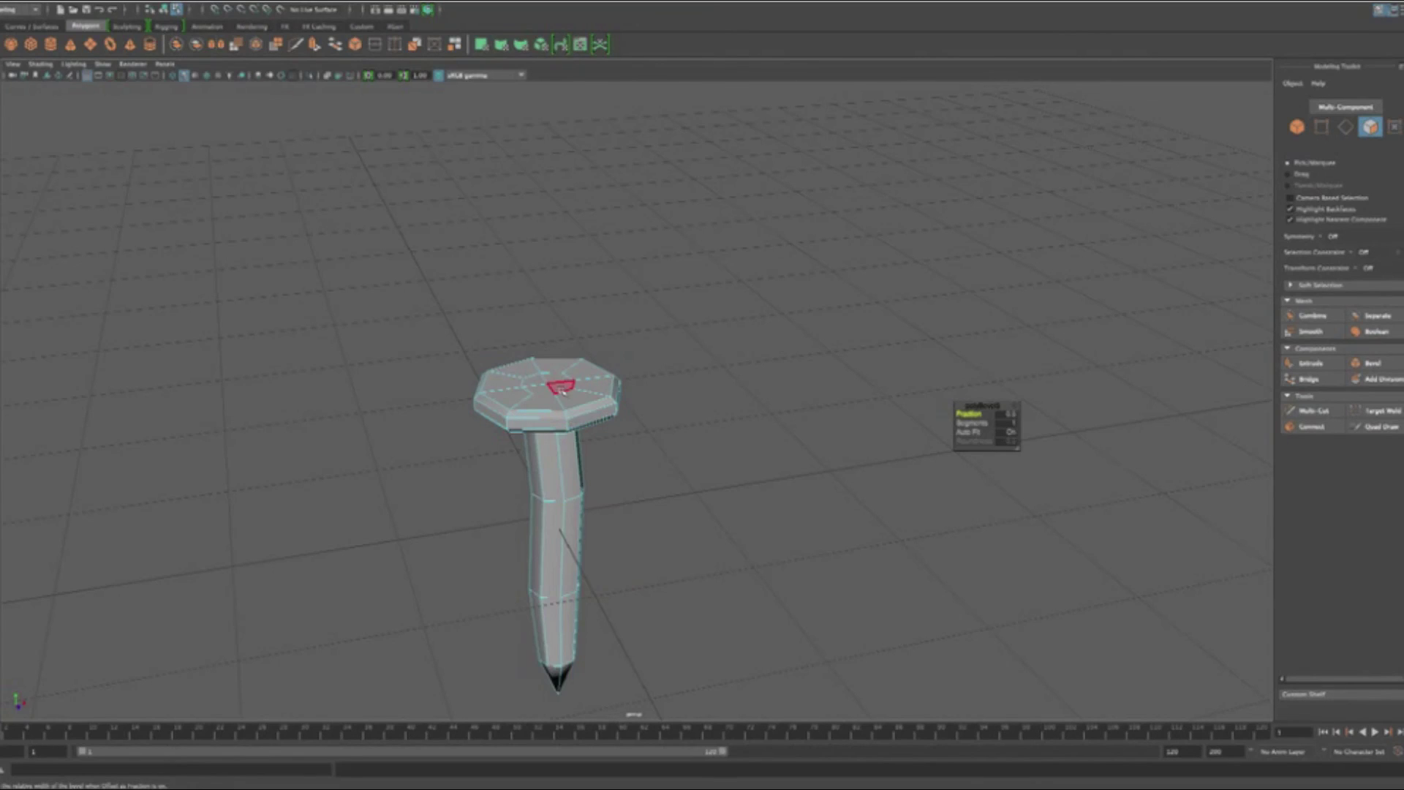
pyautogui.click(561, 389)
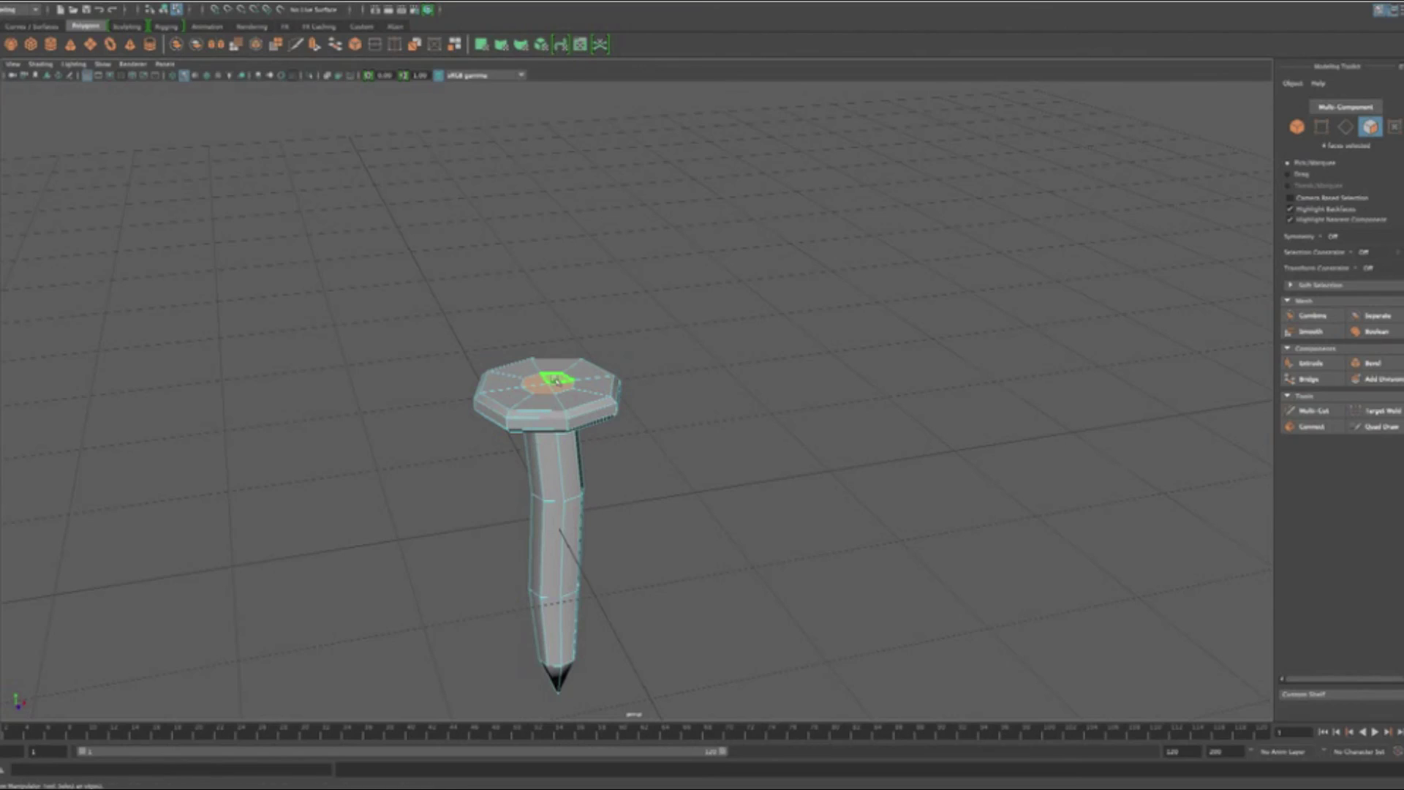
pyautogui.press('w')
pyautogui.moveTo(548, 335); pyautogui.dragTo(546, 334)
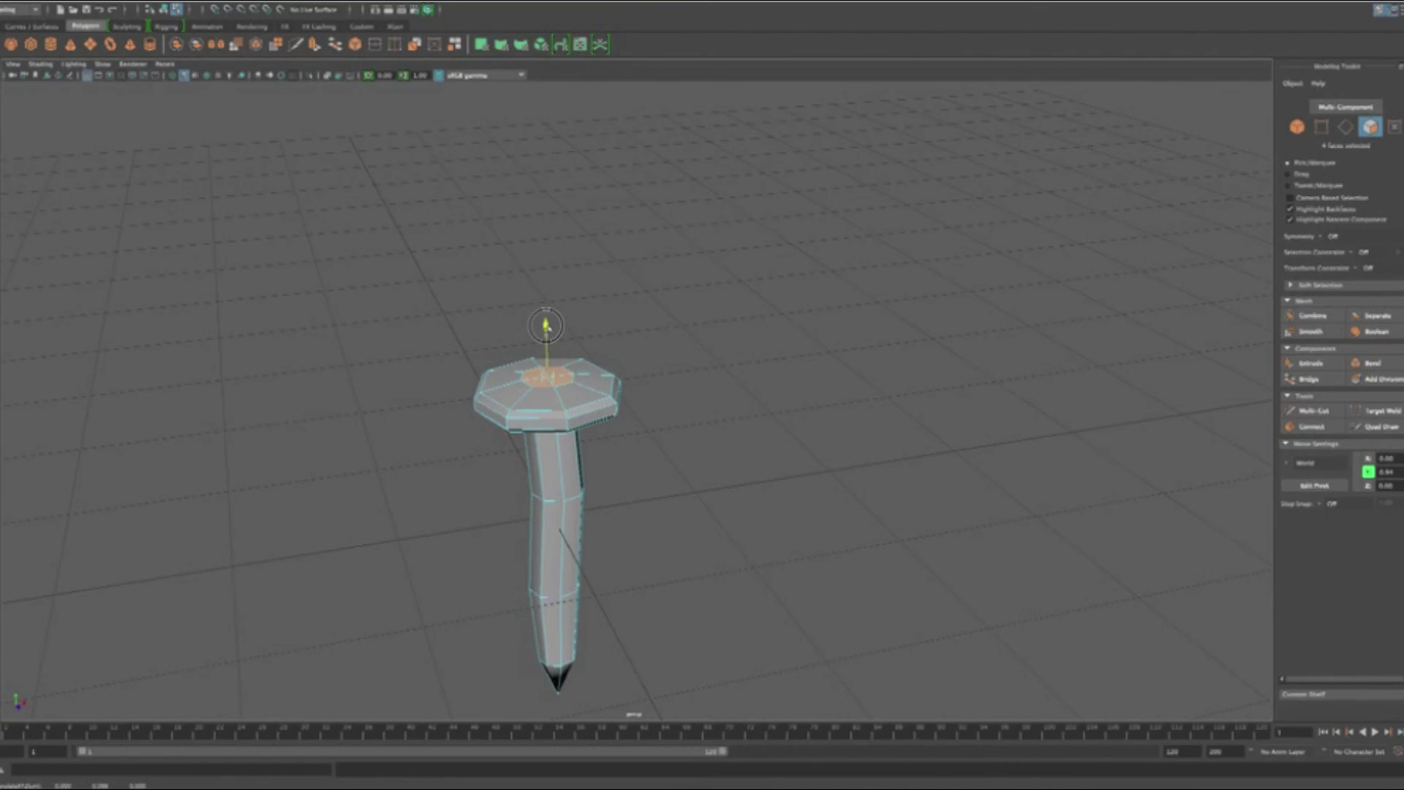
pyautogui.moveTo(923, 454)
pyautogui.keyDown('alt'); pyautogui.mouseDown()
pyautogui.moveTo(933, 468)
pyautogui.moveTo(900, 446)
pyautogui.mouseUp(); pyautogui.keyUp('alt')
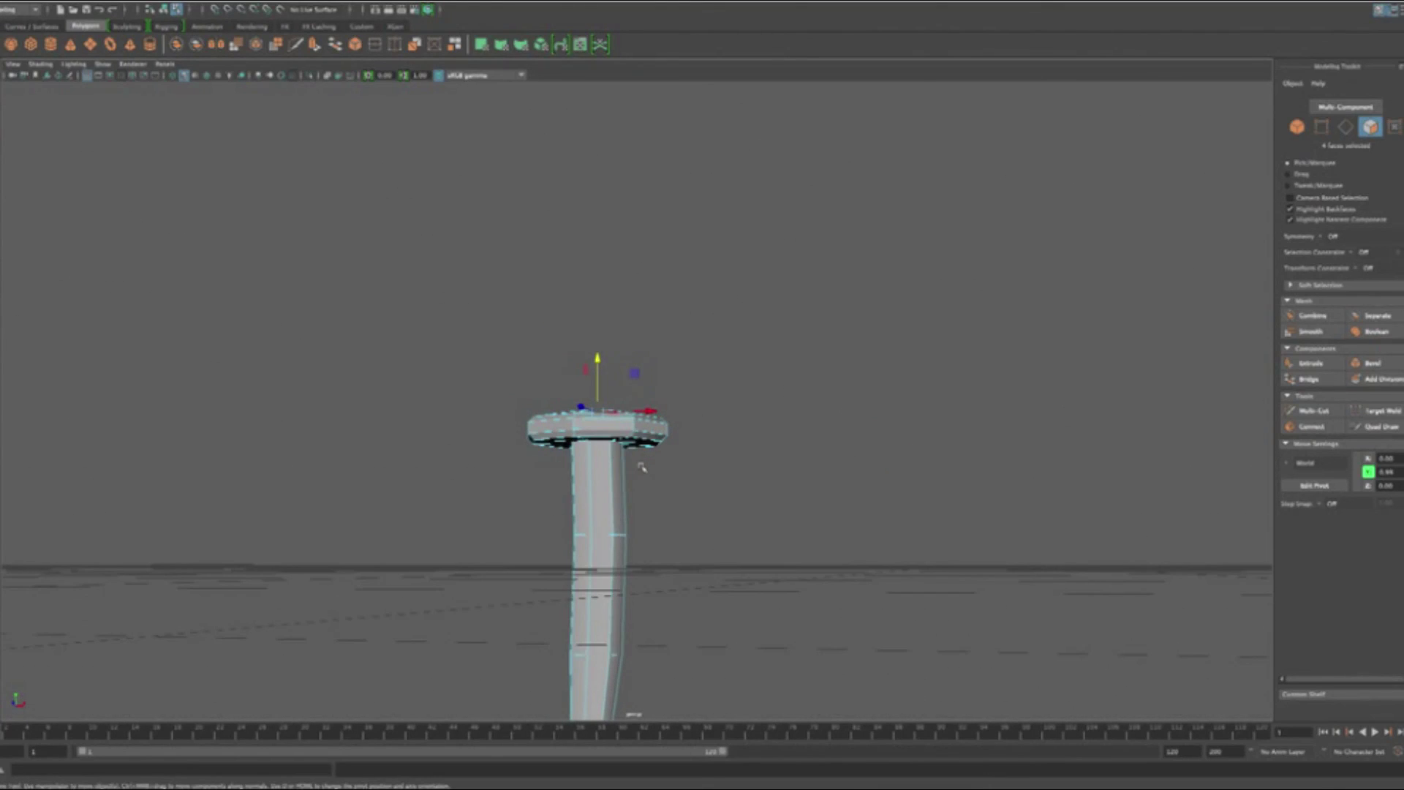
pyautogui.keyDown('alt'); pyautogui.moveTo(702, 464); pyautogui.dragTo(600, 548); pyautogui.keyUp('alt')
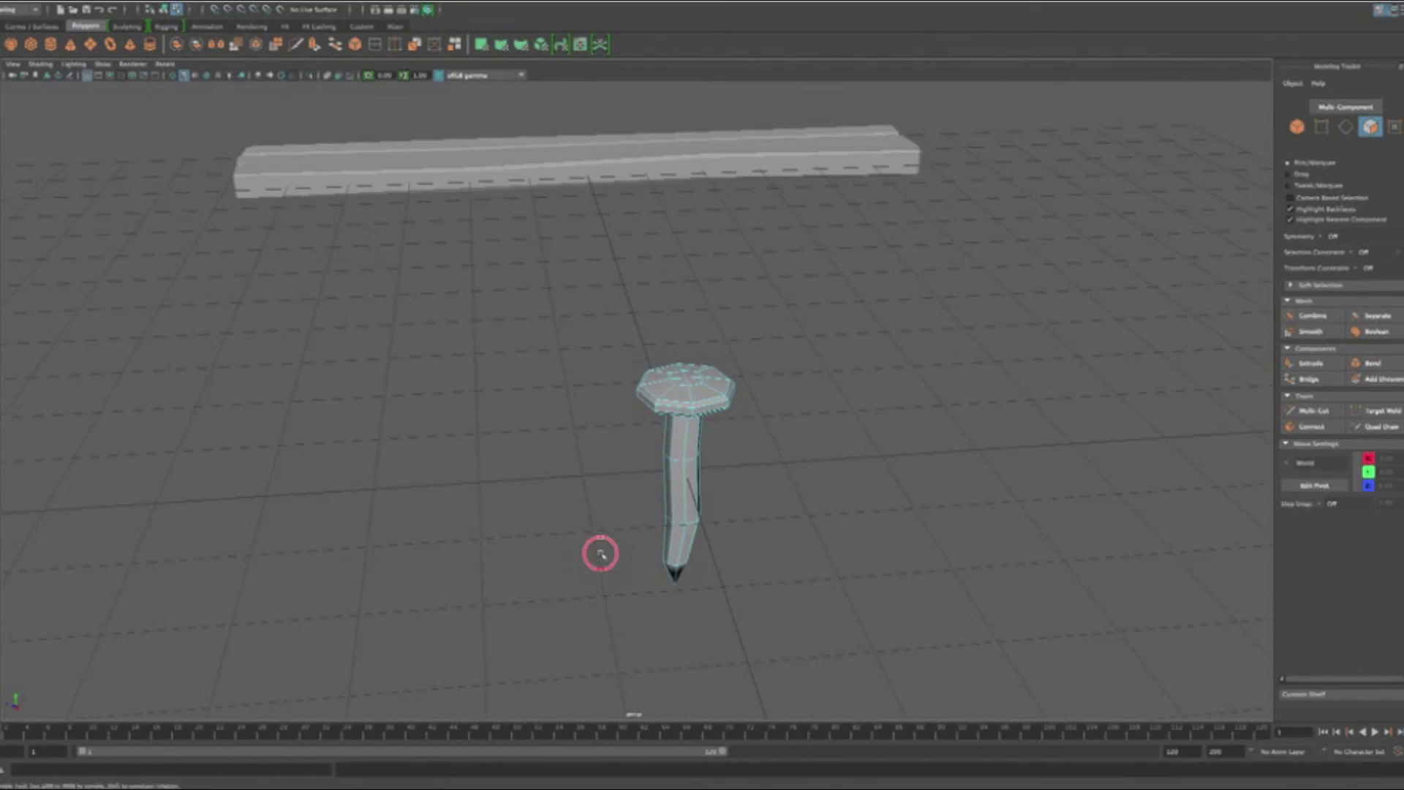
pyautogui.keyDown('alt'); pyautogui.moveTo(599, 553); pyautogui.dragTo(629, 476); pyautogui.keyUp('alt')
# Return to Object Mode and select the whole nail.
pyautogui.rightClick(598, 454)
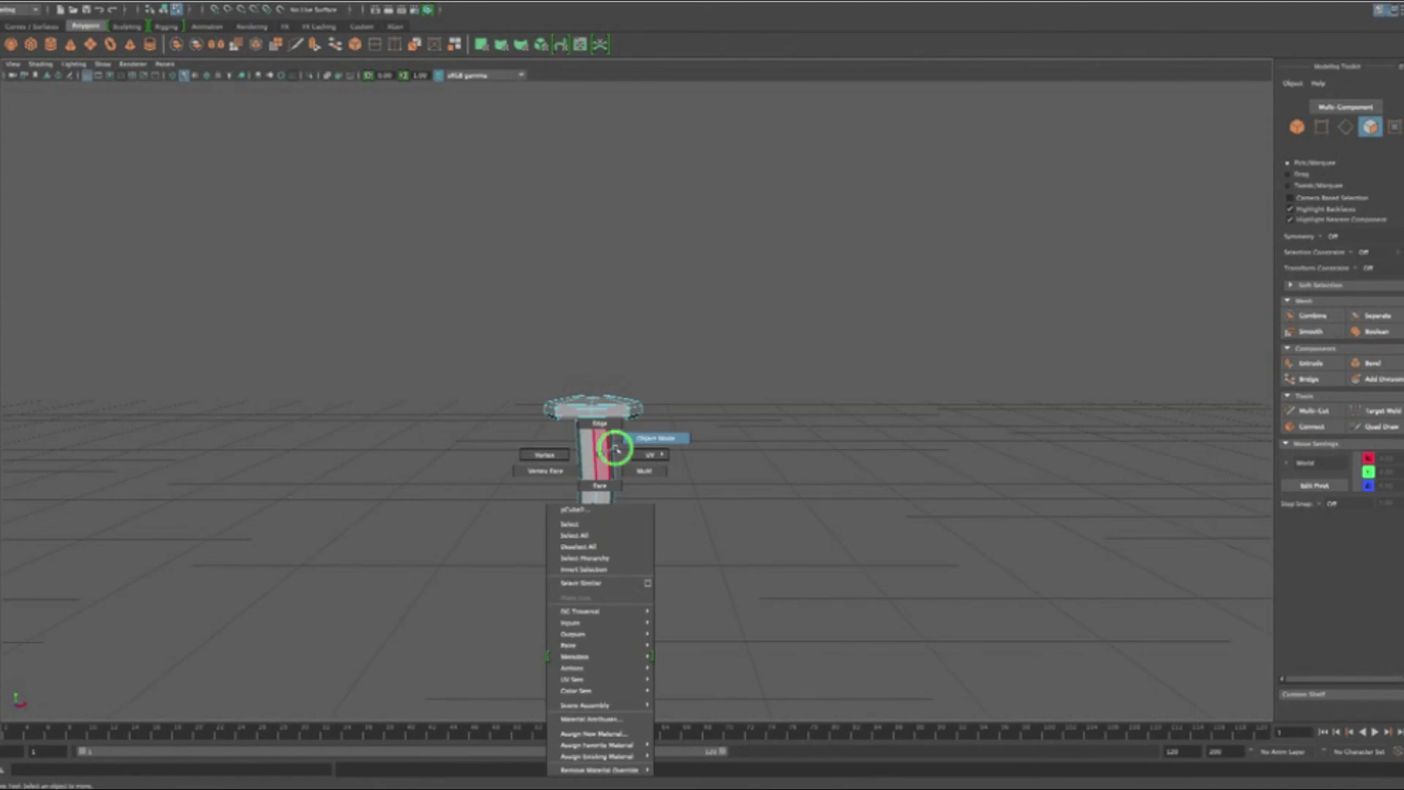
pyautogui.click(656, 438)
pyautogui.keyDown('alt'); pyautogui.moveTo(689, 448); pyautogui.dragTo(741, 451); pyautogui.keyUp('alt')
pyautogui.click(616, 459)
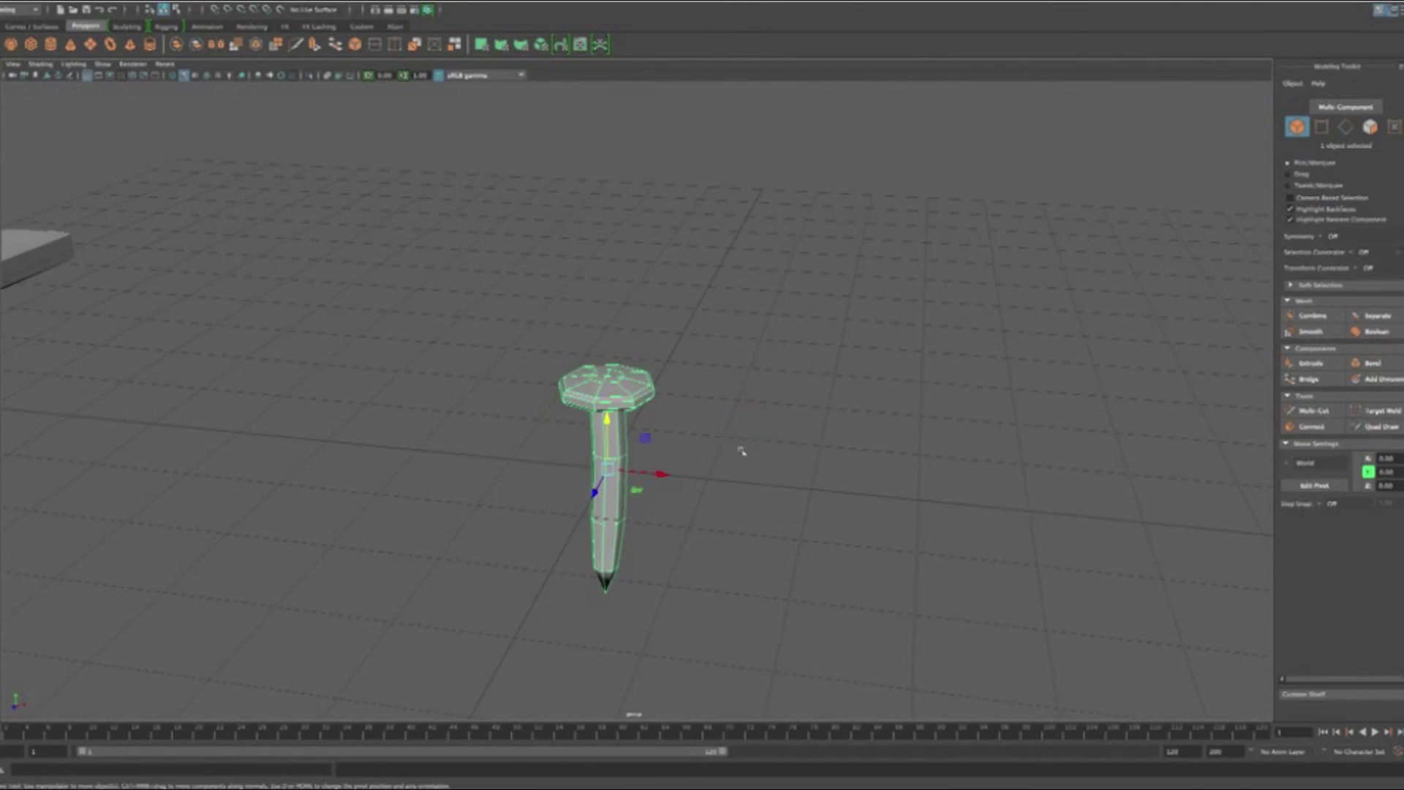
# Slide the nail along the X axis over beside the wooden plank.
pyautogui.keyDown('alt'); pyautogui.moveTo(716, 483); pyautogui.dragTo(715, 583, button='right'); pyautogui.keyUp('alt')
pyautogui.keyDown('alt'); pyautogui.moveTo(714, 583); pyautogui.dragTo(568, 534); pyautogui.keyUp('alt')
pyautogui.moveTo(687, 414); pyautogui.dragTo(361, 316)
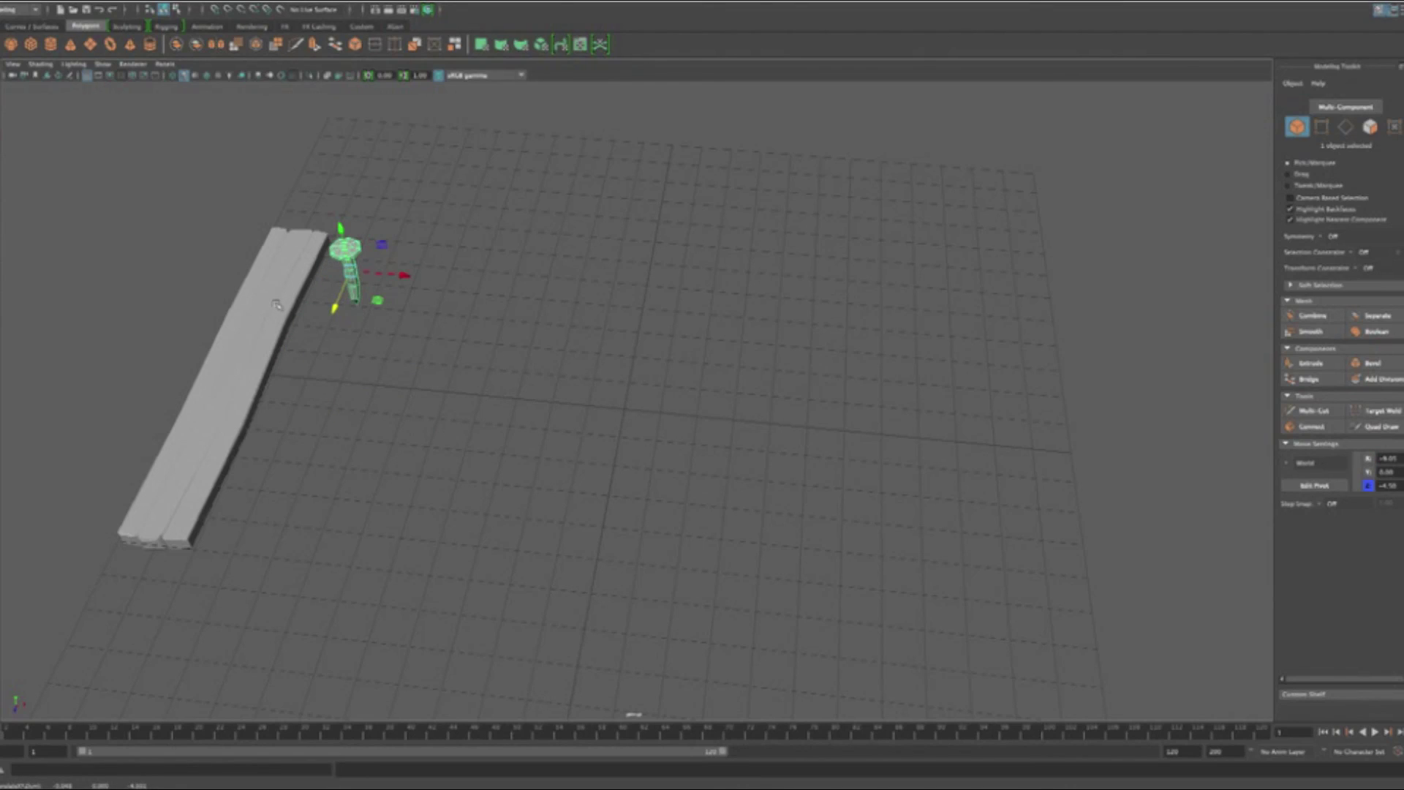
pyautogui.keyDown('alt'); pyautogui.moveTo(393, 342); pyautogui.dragTo(427, 300); pyautogui.keyUp('alt')
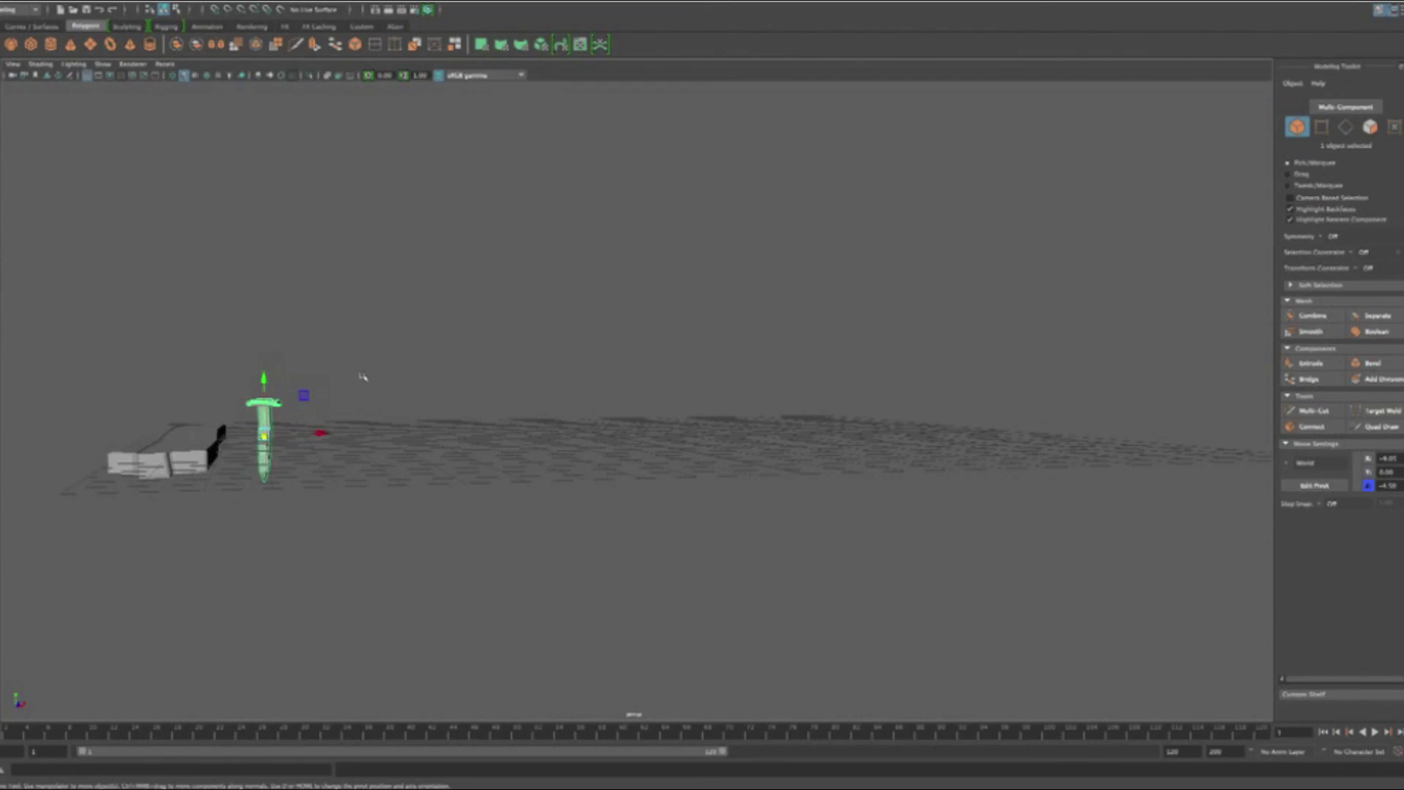
# Shrink the nail uniformly to a scale of 0.58.
pyautogui.press('r')
pyautogui.keyDown('alt'); pyautogui.moveTo(387, 391); pyautogui.dragTo(407, 397); pyautogui.keyUp('alt')
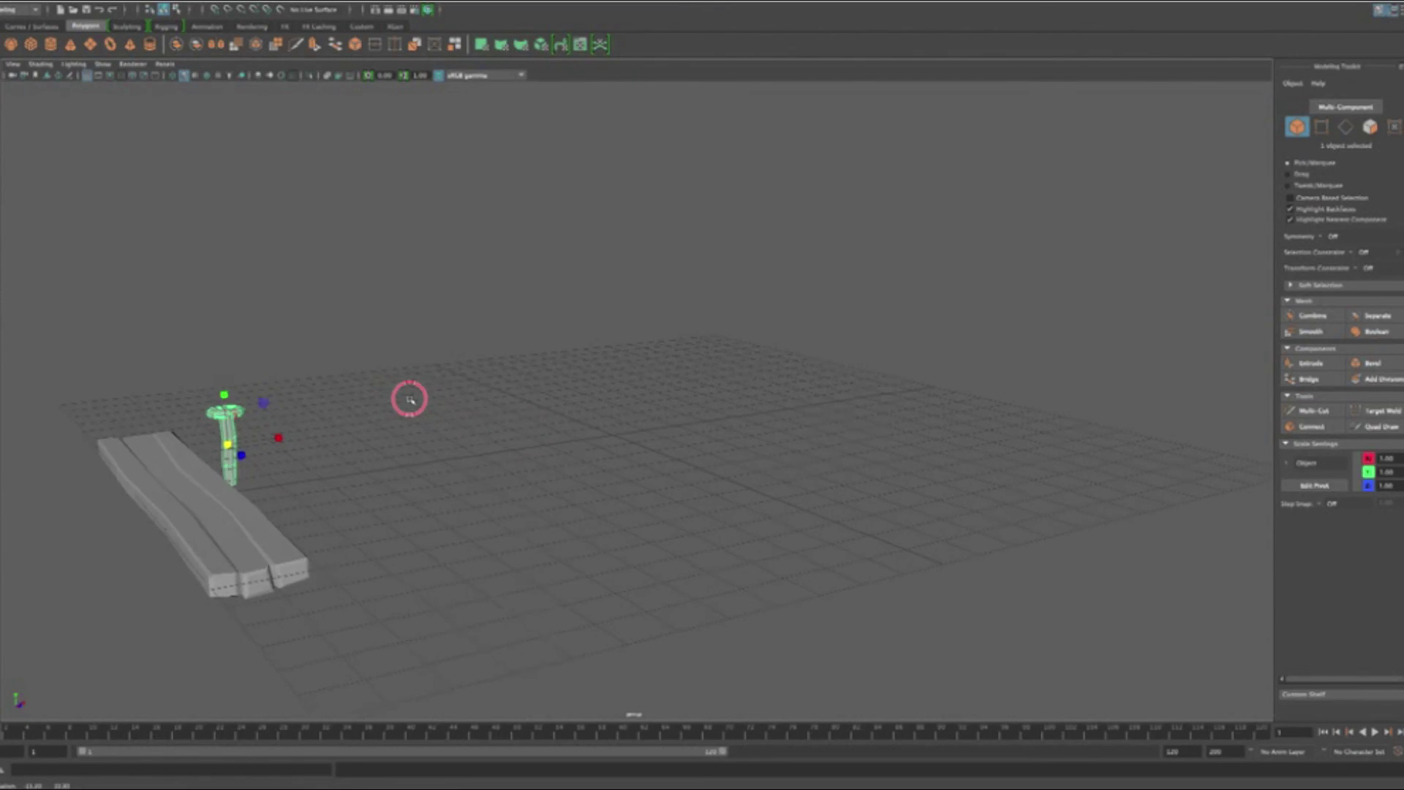
pyautogui.moveTo(225, 446); pyautogui.dragTo(200, 466)
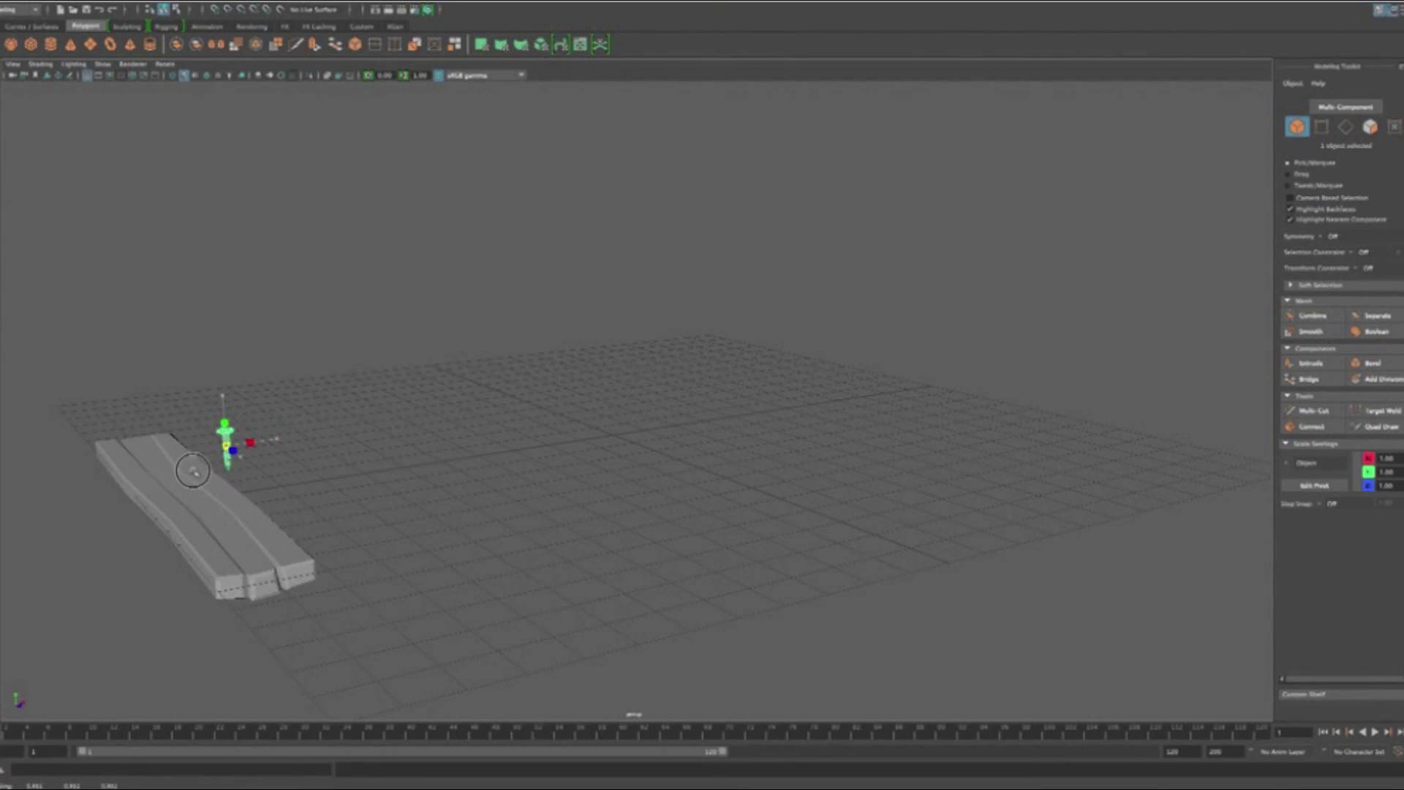
pyautogui.keyDown('alt'); pyautogui.moveTo(358, 428); pyautogui.dragTo(340, 418); pyautogui.keyUp('alt')
# Move the nail onto the plank and frame it in view.
pyautogui.press('w')
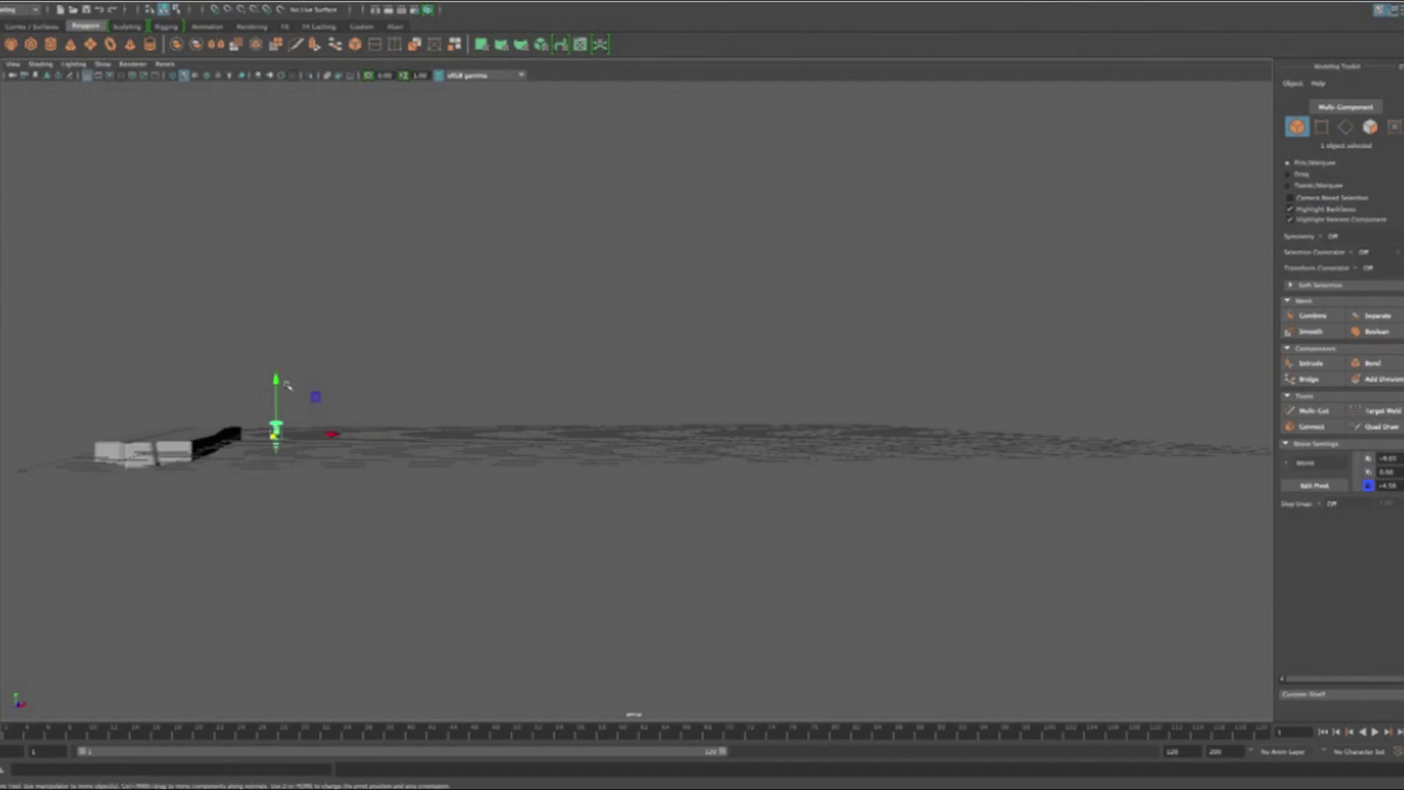
pyautogui.moveTo(276, 384); pyautogui.dragTo(277, 386)
pyautogui.moveTo(330, 440); pyautogui.dragTo(276, 440, button='middle')
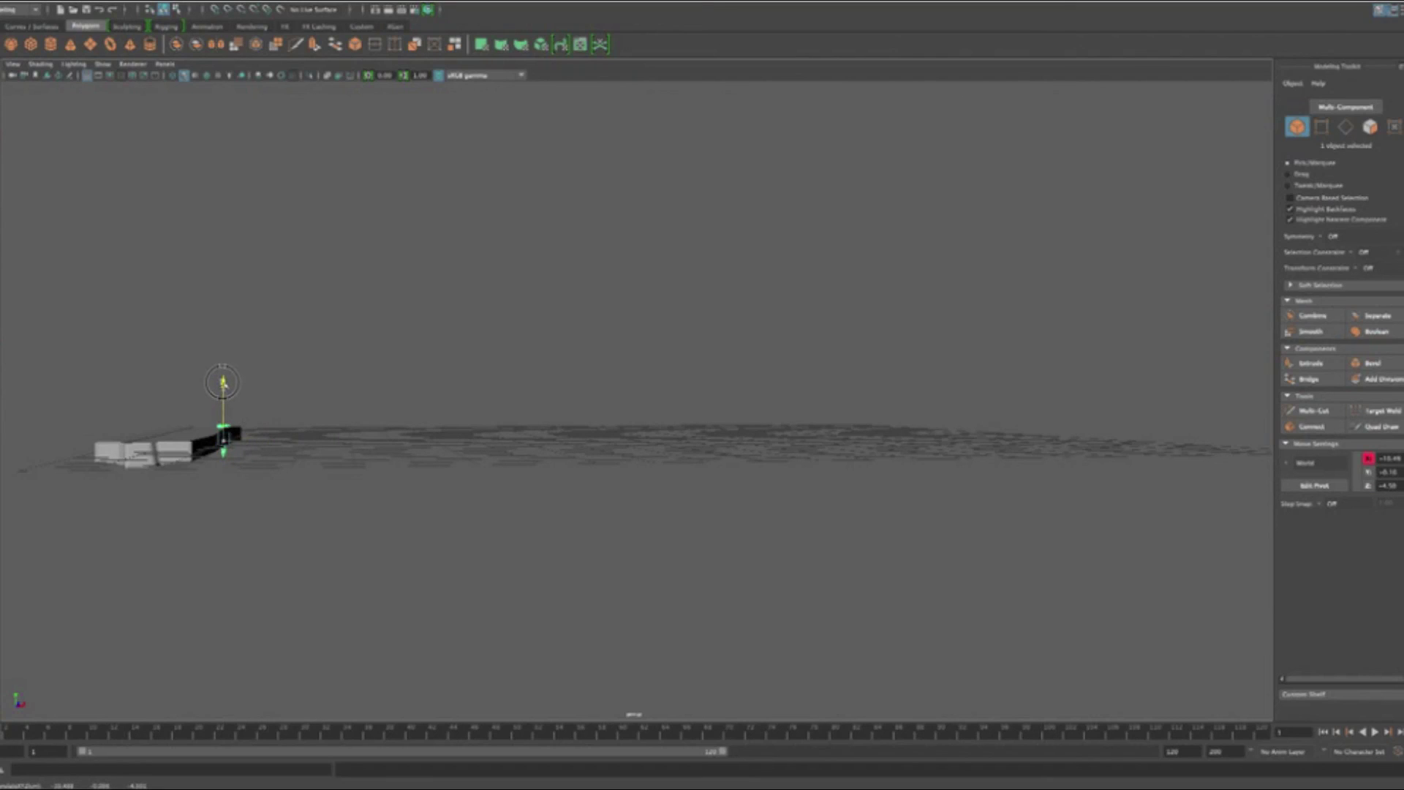
pyautogui.press('f')
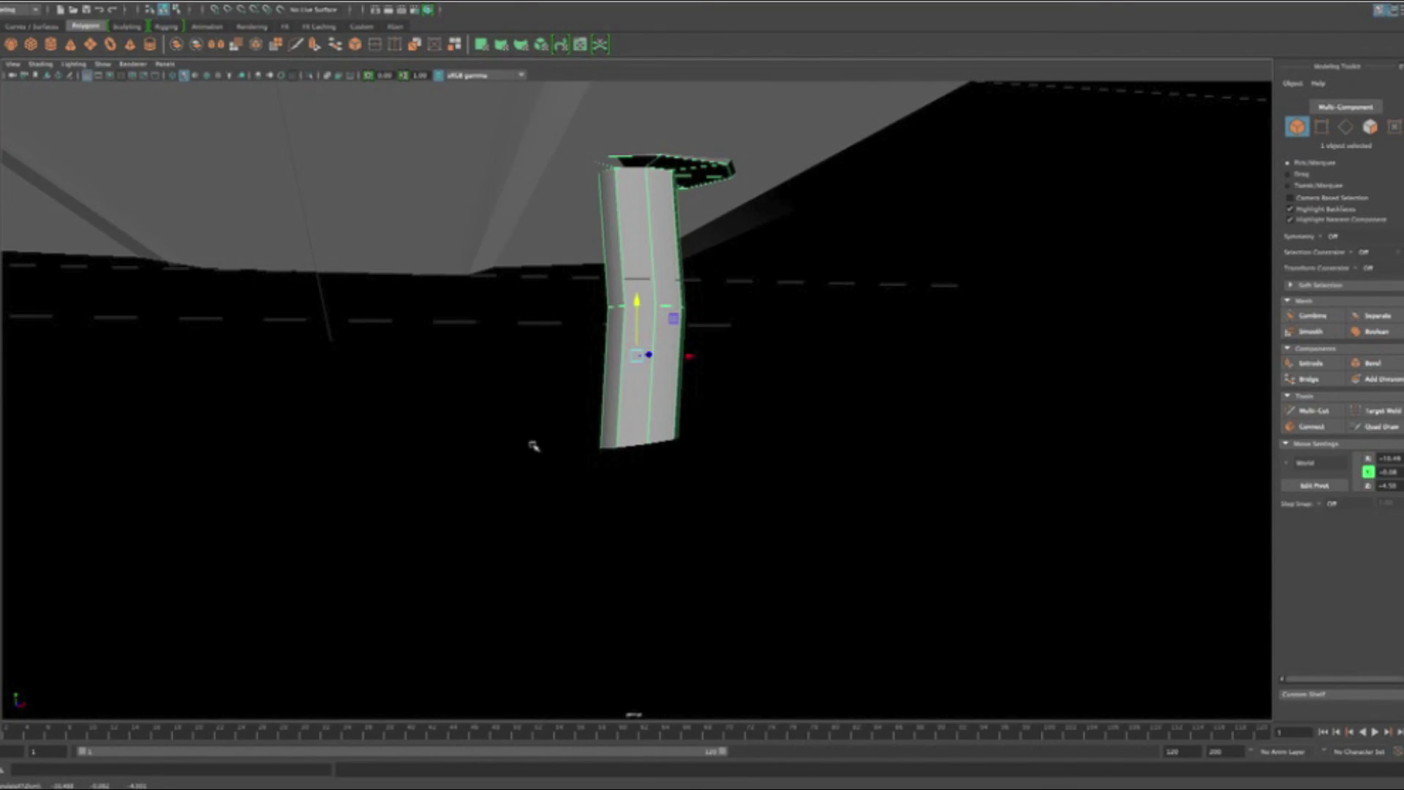
pyautogui.keyDown('alt'); pyautogui.moveTo(644, 442); pyautogui.dragTo(610, 442); pyautogui.keyUp('alt')
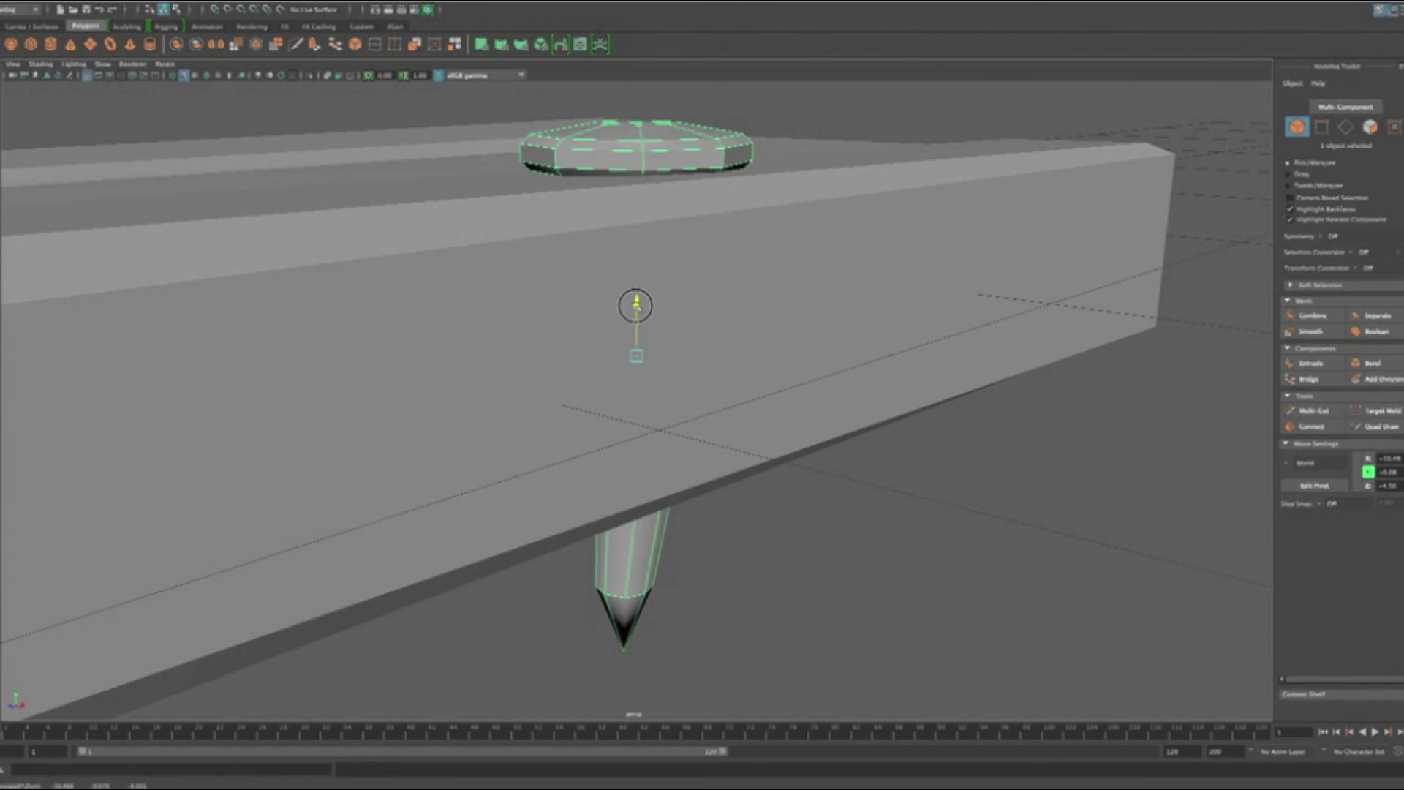
pyautogui.keyDown('alt'); pyautogui.moveTo(724, 335); pyautogui.dragTo(732, 450); pyautogui.keyUp('alt')
# Scale the nail to about 0.58 and reposition it down into the board.
pyautogui.press('r')
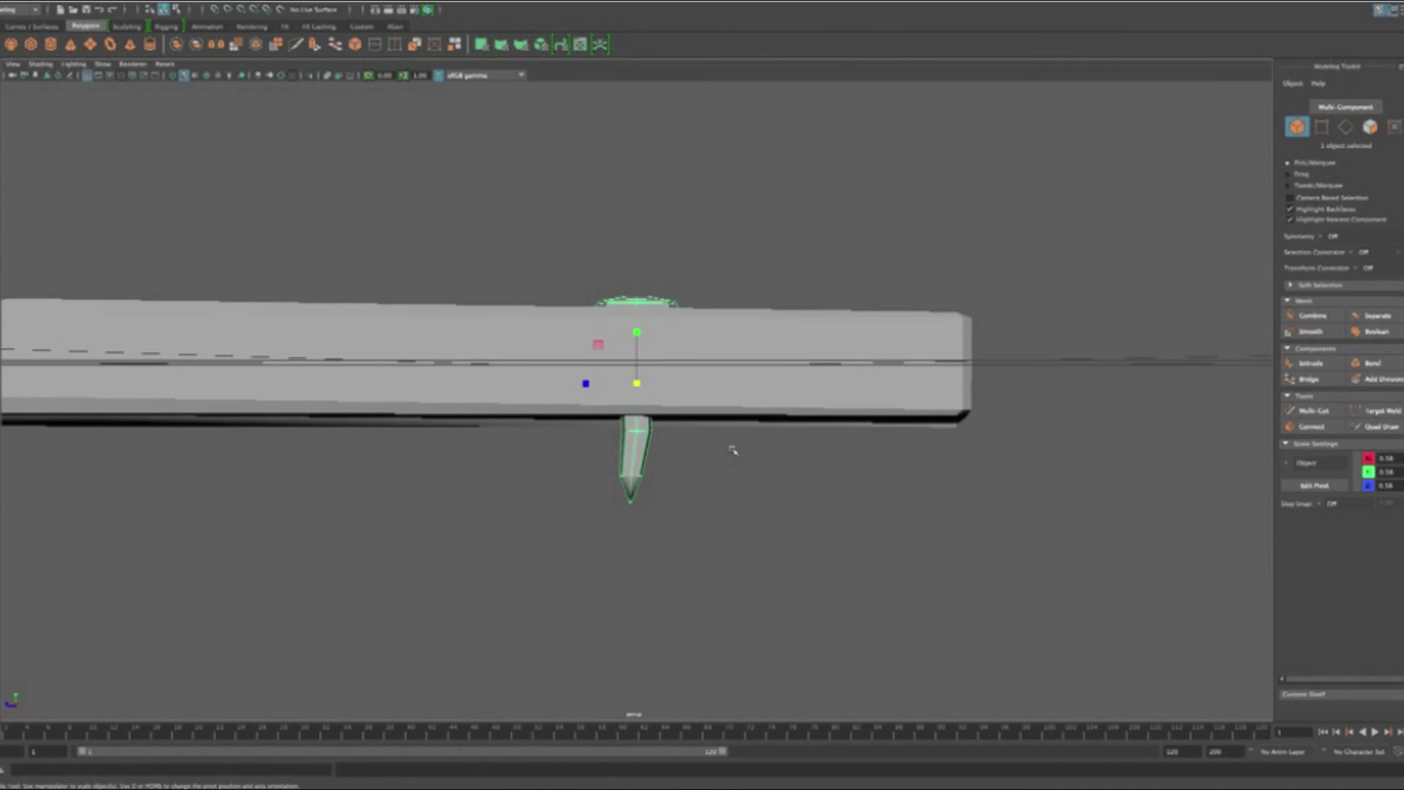
pyautogui.moveTo(637, 332); pyautogui.dragTo(637, 324)
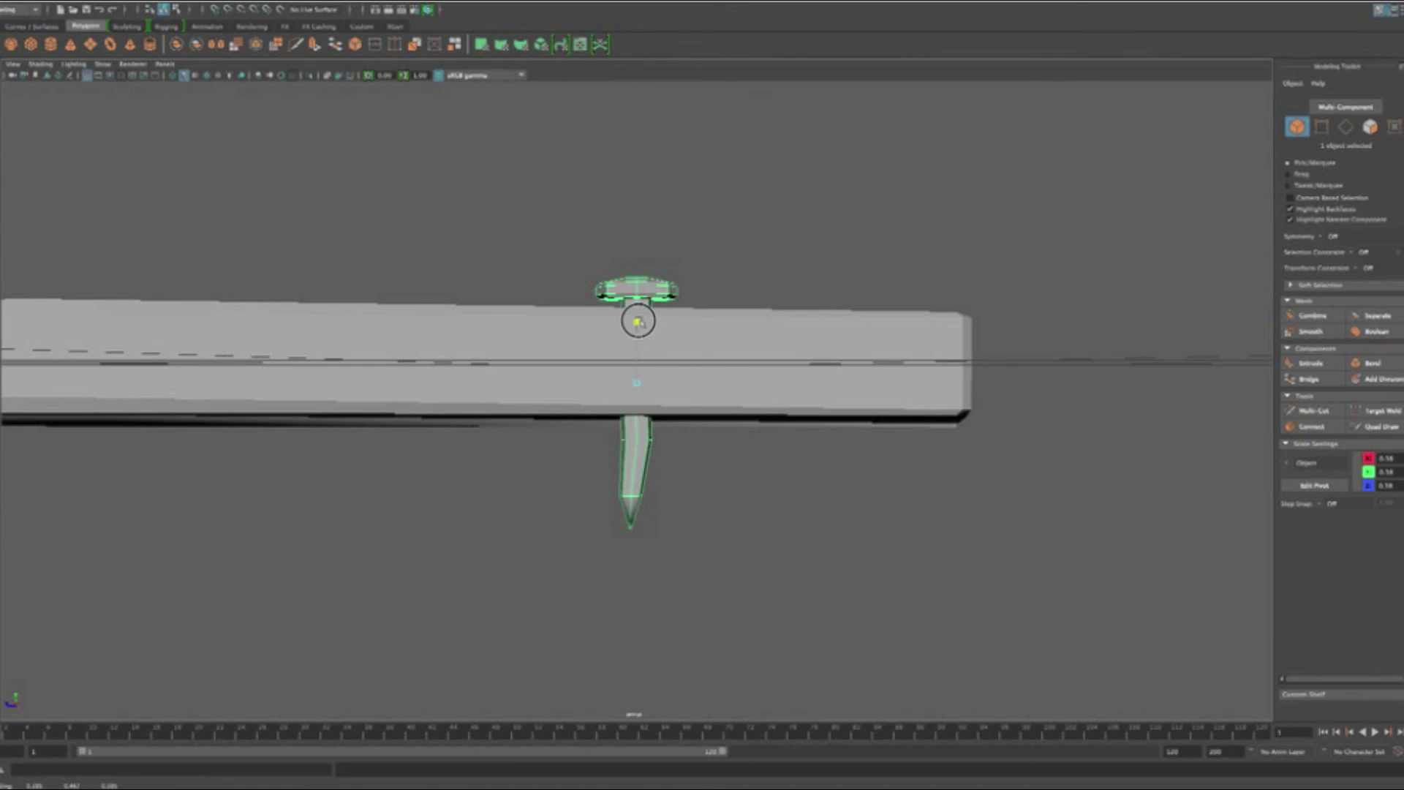
pyautogui.press('w')
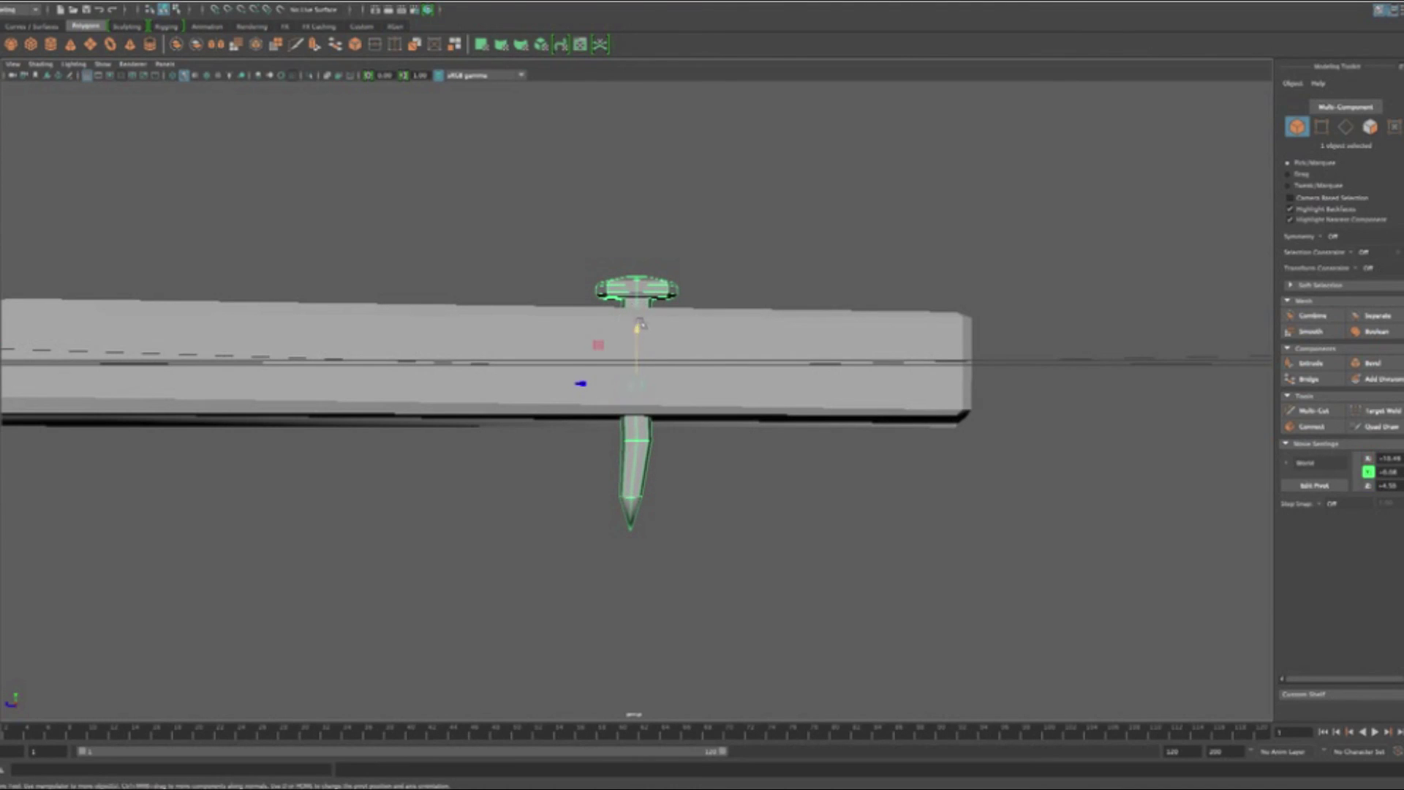
pyautogui.moveTo(637, 329); pyautogui.dragTo(703, 422)
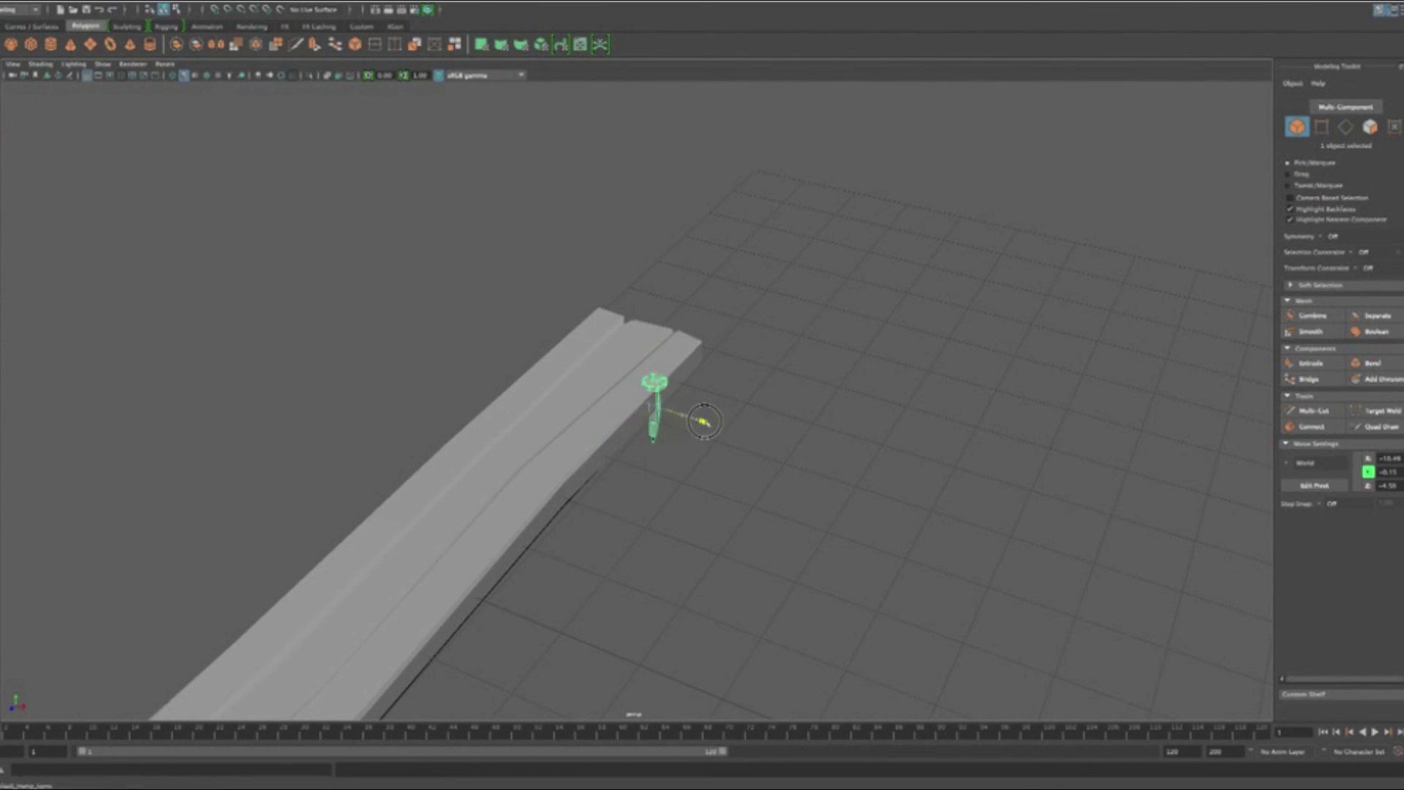
# Deselect the nail to view it standing beside the plank's end.
pyautogui.click(781, 389)
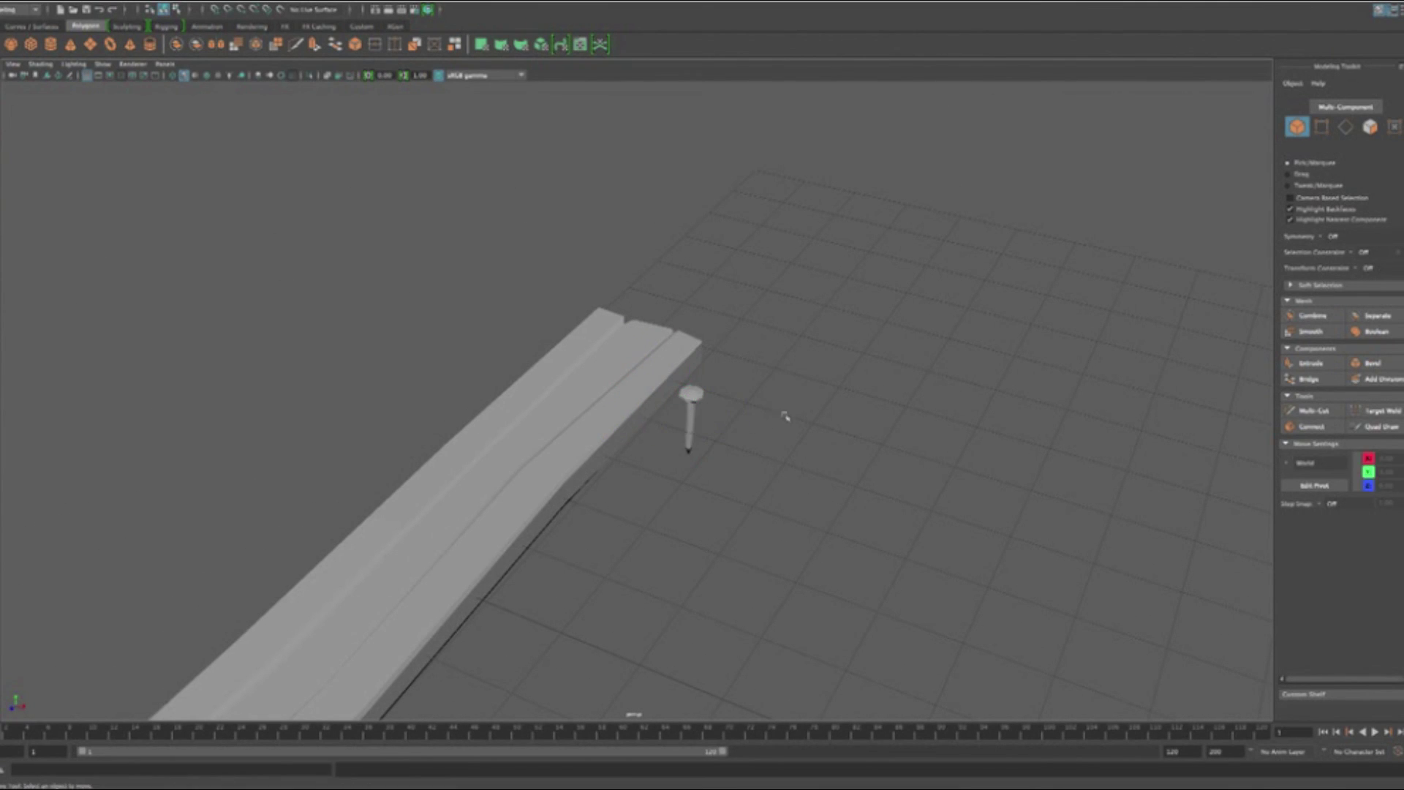